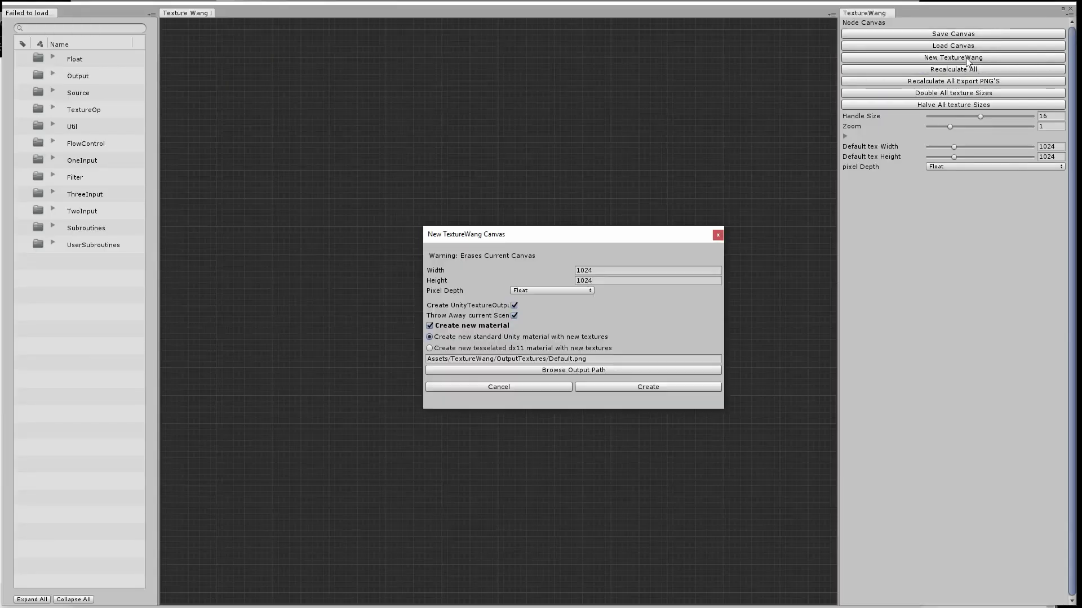
# - Set up a 1024×1024 Float canvas with the output file renamed to MetalRivets.png
pyautogui.click(637, 271)
pyautogui.click(609, 280)
pyautogui.click(534, 291)
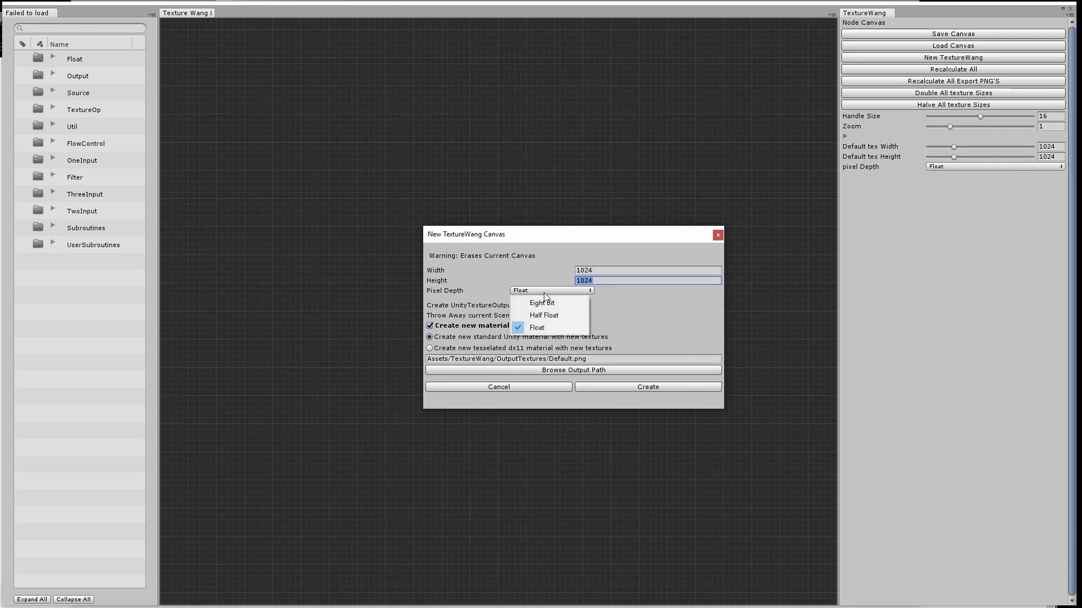
pyautogui.click(550, 328)
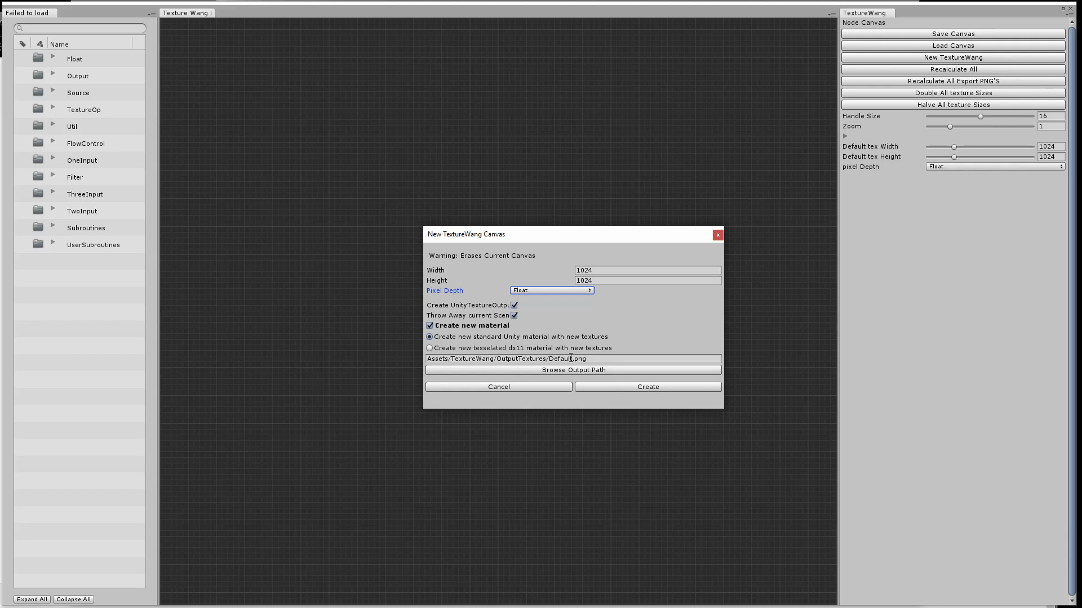
pyautogui.press('Tab')
pyautogui.press('End')
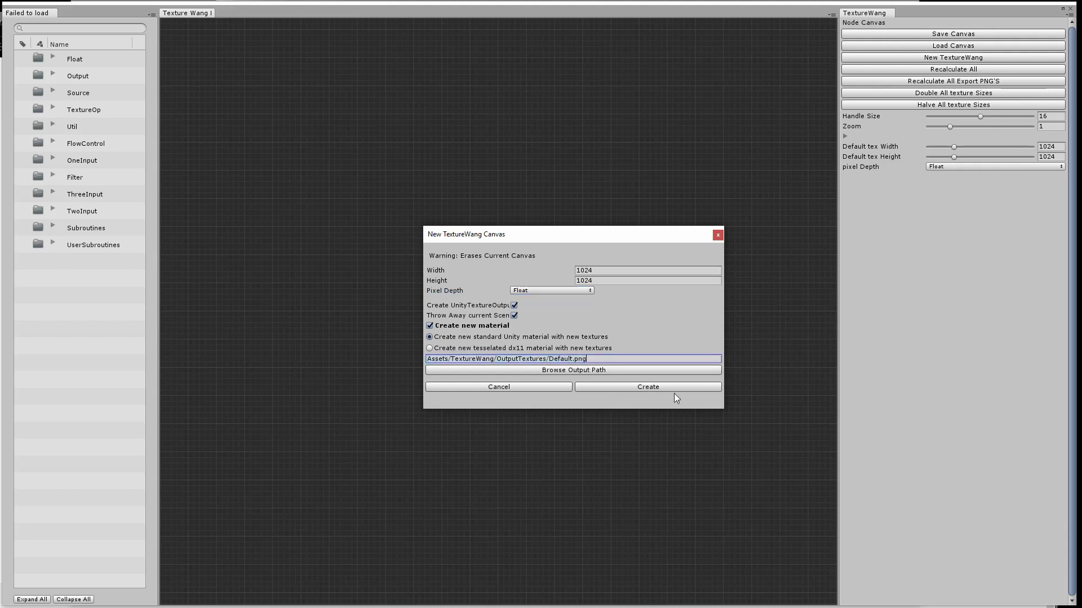
pyautogui.press('Left')
pyautogui.press('Left')
pyautogui.press('Left')
pyautogui.press('Left')
pyautogui.press('BackSpace')
pyautogui.press('BackSpace')
pyautogui.press('BackSpace')
pyautogui.press('BackSpace')
pyautogui.press('BackSpace')
pyautogui.press('BackSpace')
pyautogui.press('BackSpace')
pyautogui.write('MetalRivets')
# - Create the canvas and add a greyscale Colour source node beside the metal output
pyautogui.click(662, 390)
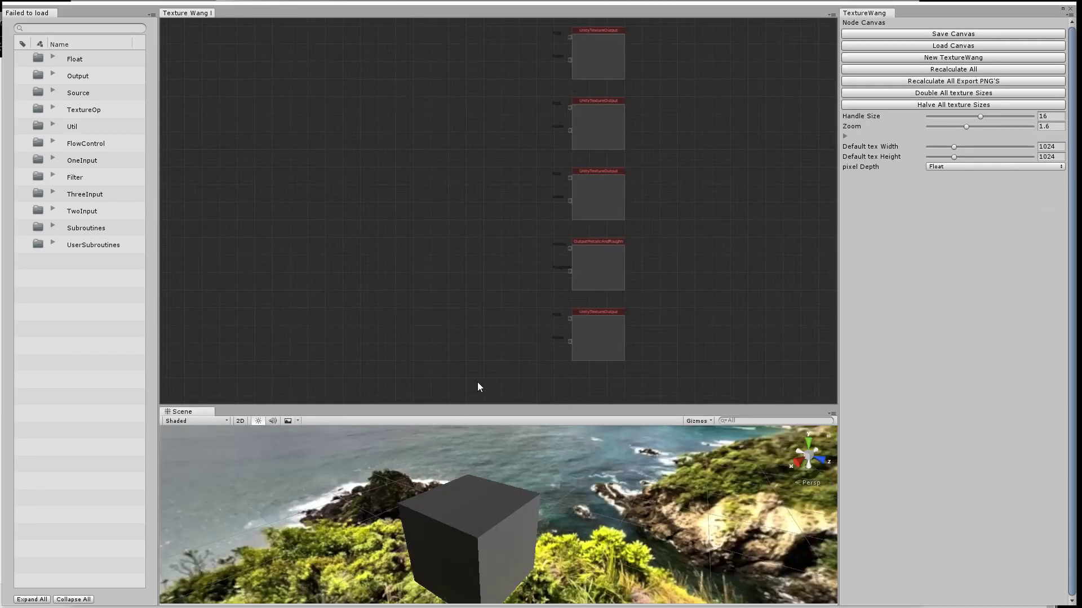
pyautogui.moveTo(472, 524); pyautogui.dragTo(472, 495)
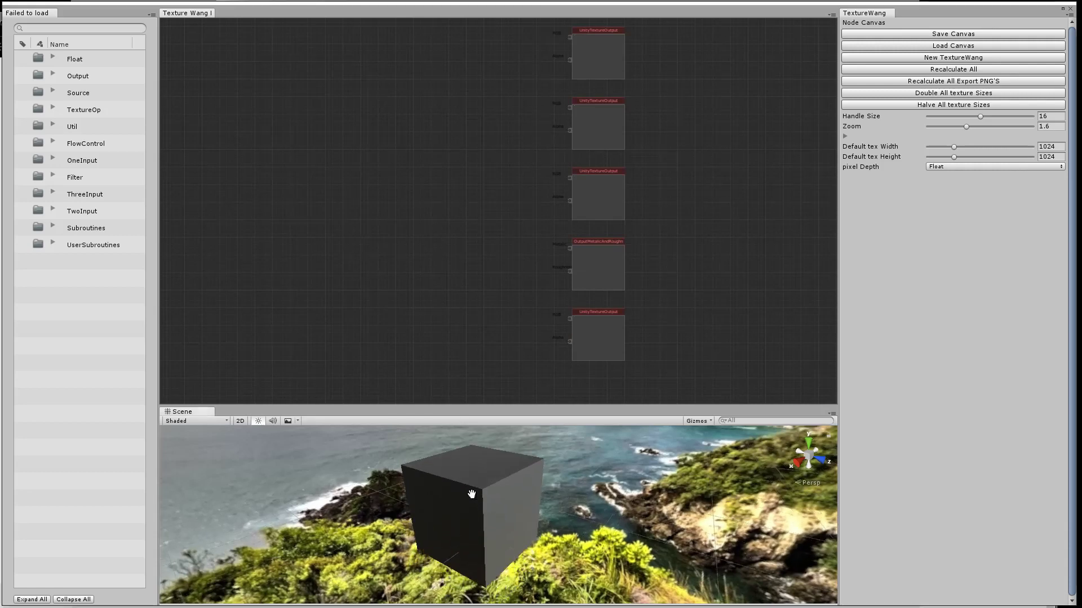
pyautogui.scroll(3, 472, 495)
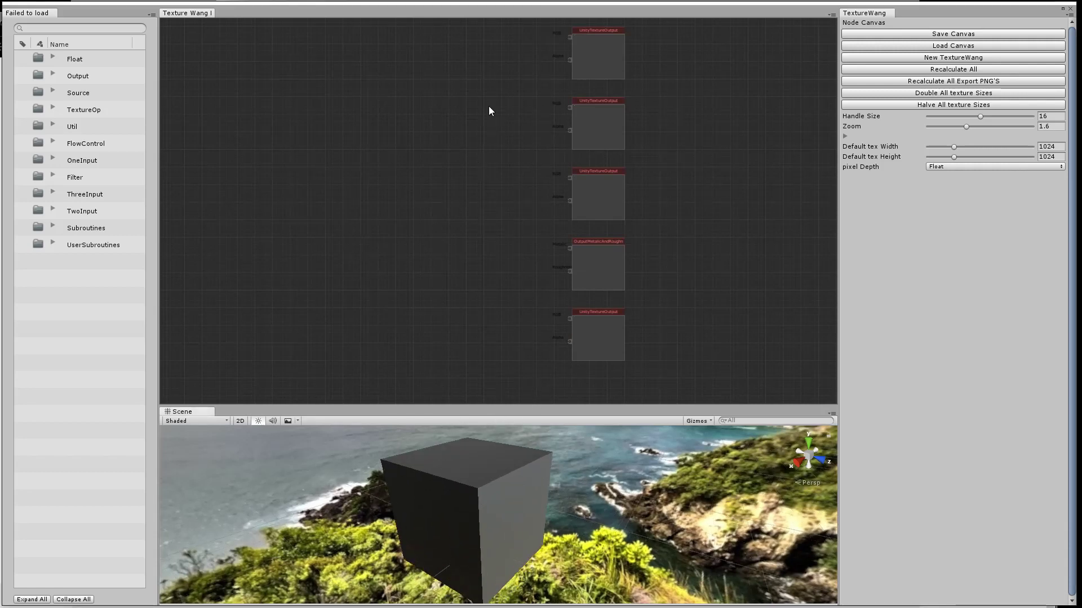
pyautogui.moveTo(490, 109); pyautogui.dragTo(490, 140)
pyautogui.rightClick(412, 41)
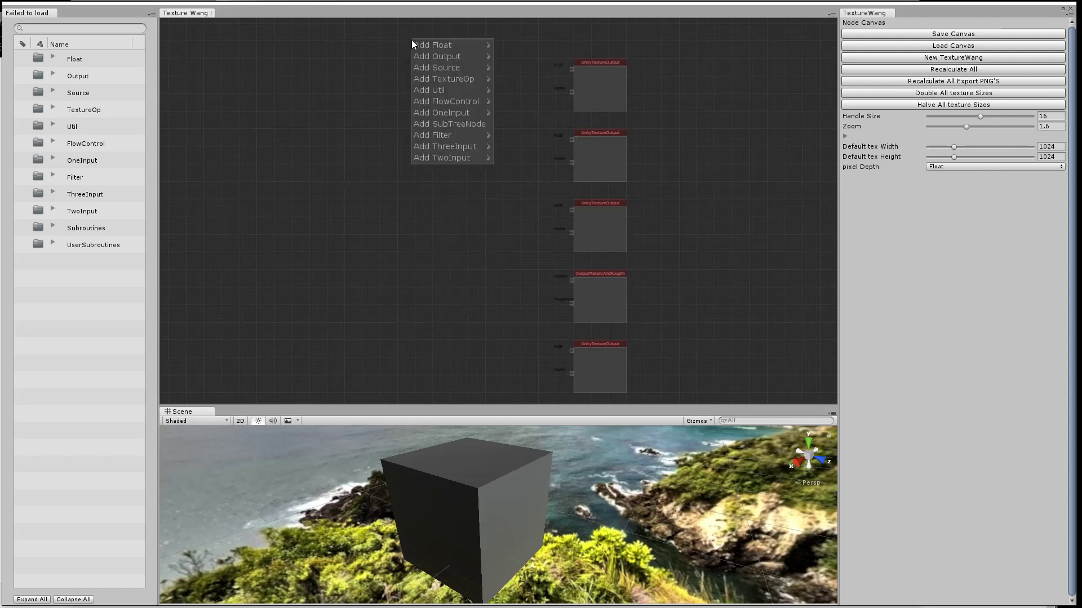
pyautogui.moveTo(437, 69)
pyautogui.click(519, 101)
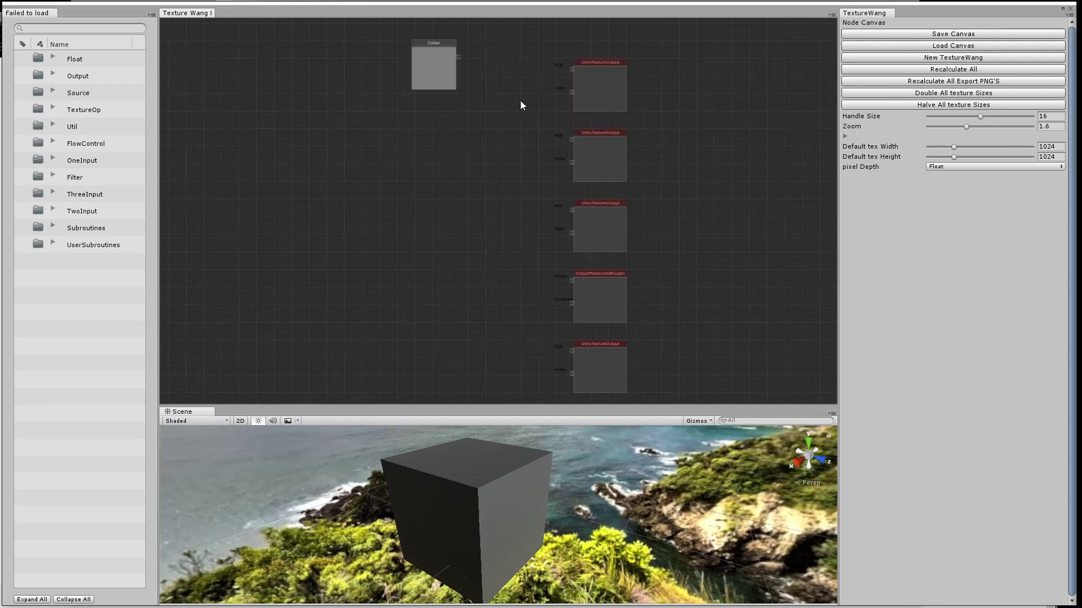
pyautogui.click(428, 66)
pyautogui.click(946, 213)
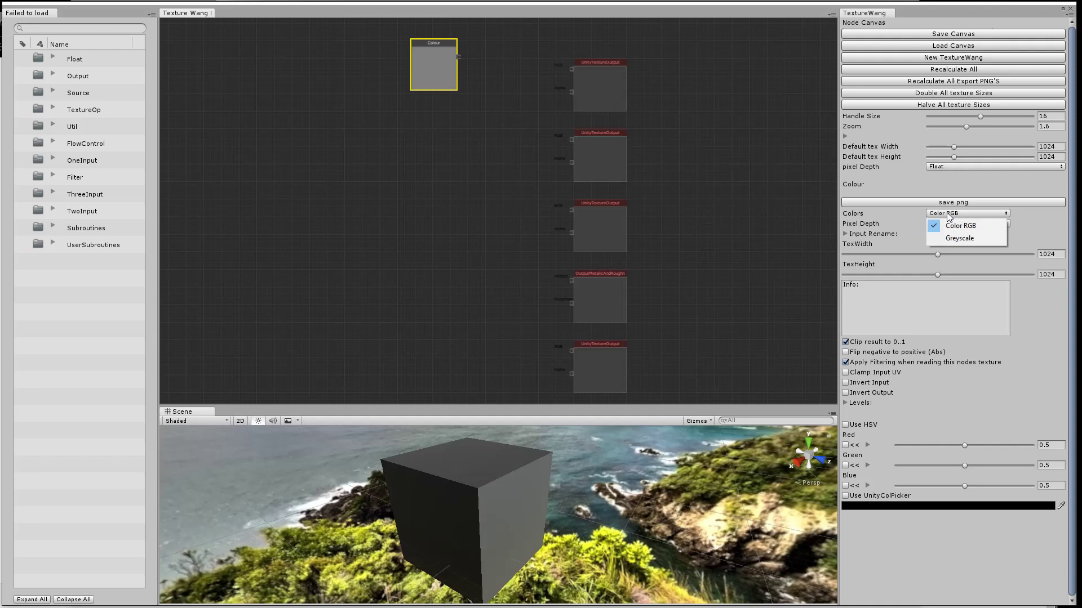
pyautogui.click(957, 239)
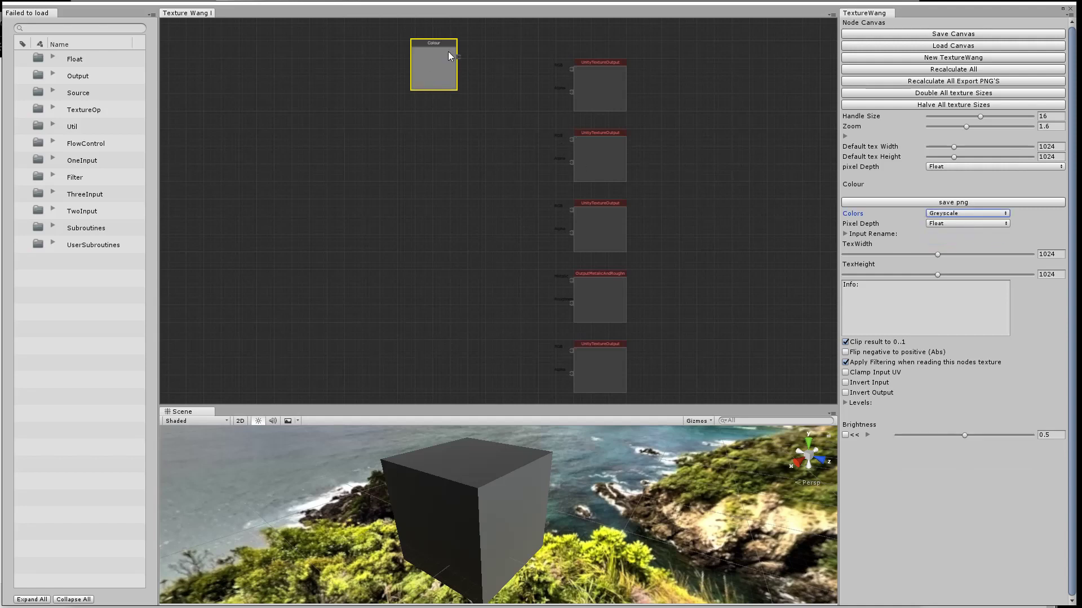
pyautogui.moveTo(432, 39); pyautogui.dragTo(449, 260)
# - Connect the Colour node to the Metallic input and set its brightness to full white (1)
pyautogui.click(609, 297)
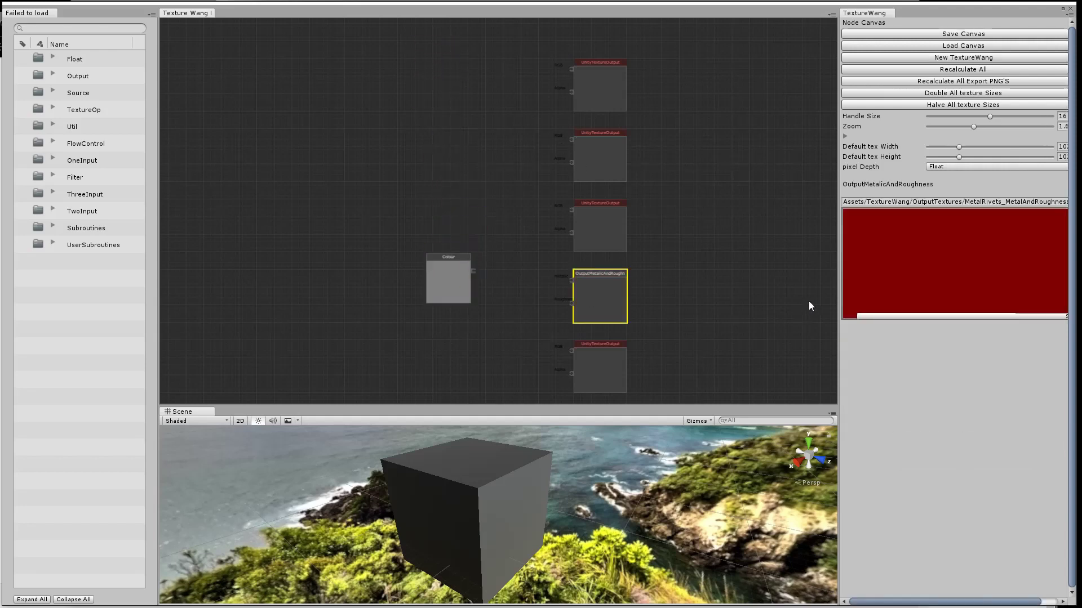
pyautogui.click(1026, 202)
pyautogui.click(1006, 201)
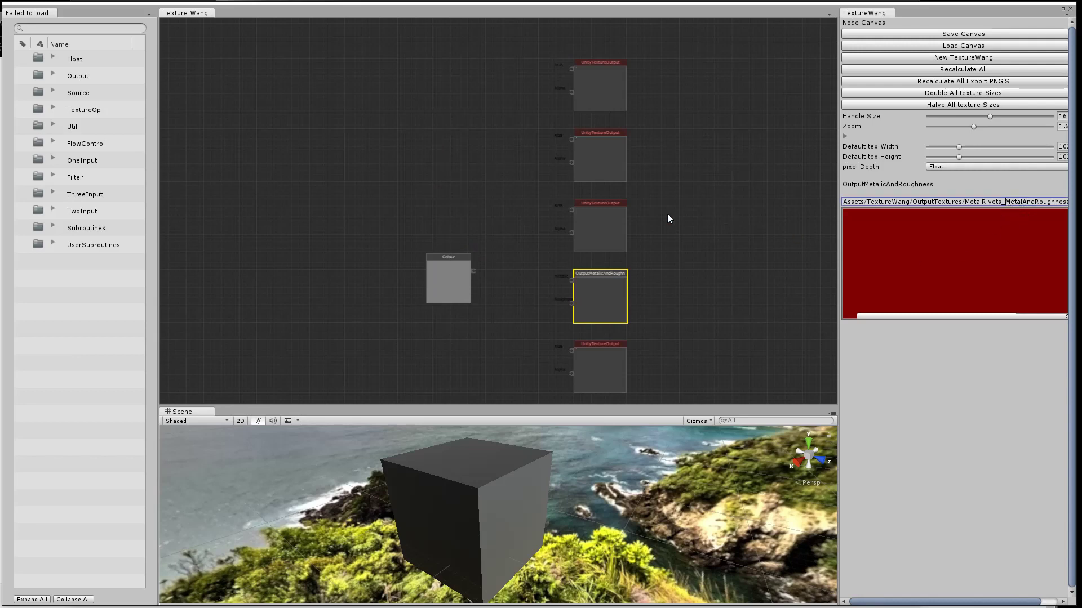
pyautogui.moveTo(474, 271); pyautogui.dragTo(571, 280)
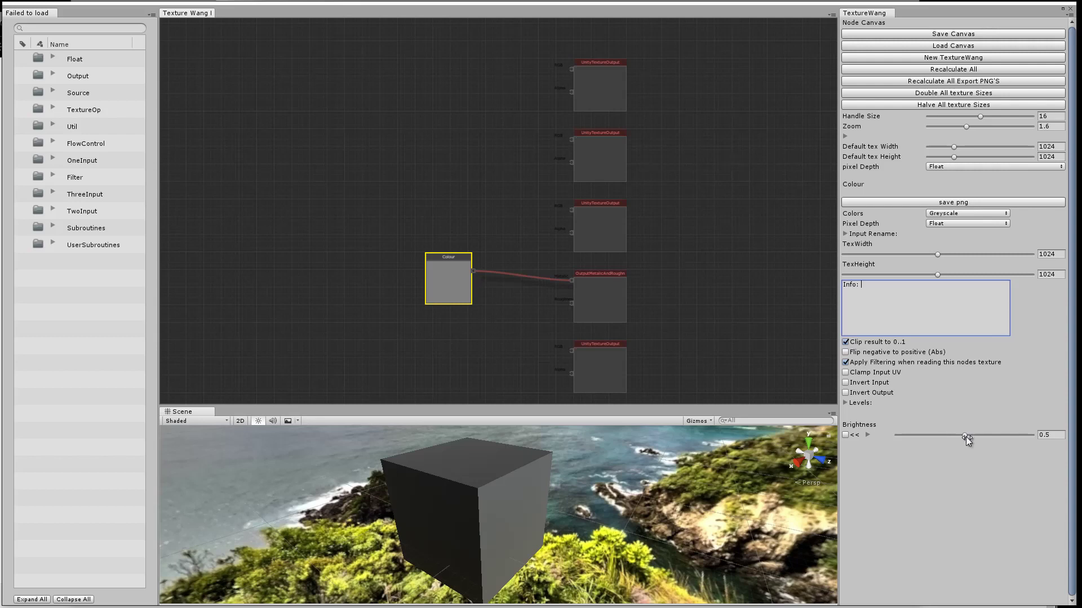
pyautogui.moveTo(966, 437); pyautogui.dragTo(1034, 437)
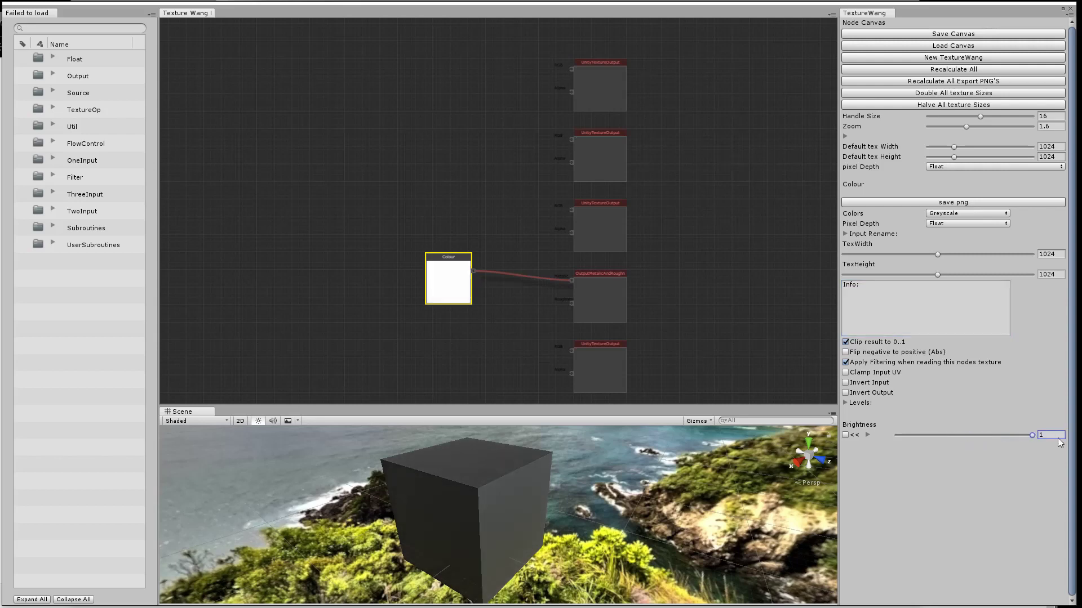
# - Duplicate the Colour node for the smoothness input and darken it to 0.768
pyautogui.rightClick(441, 273)
pyautogui.click(486, 314)
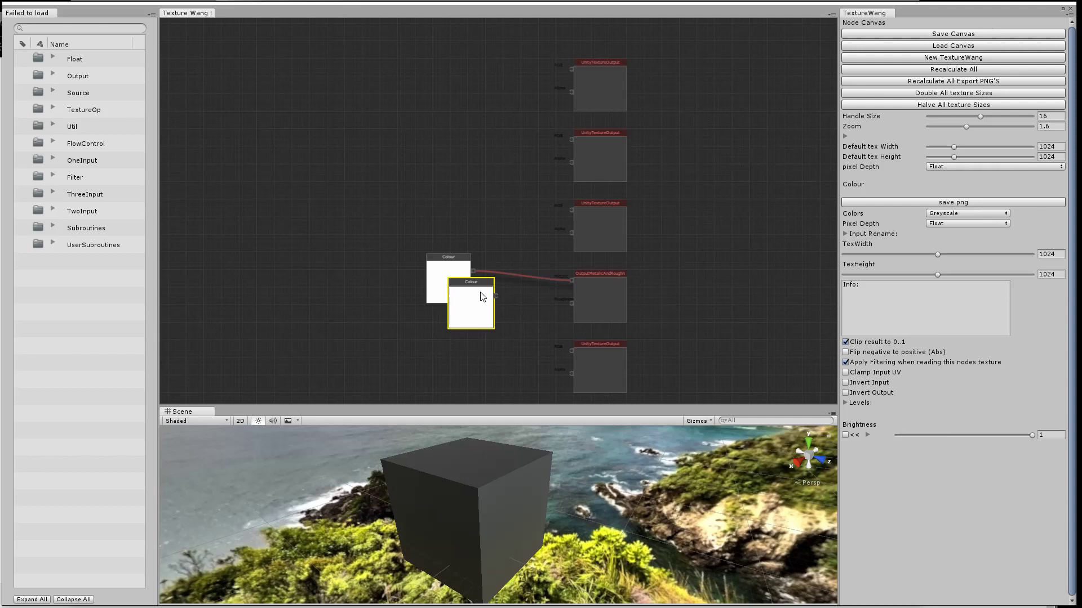
pyautogui.moveTo(484, 309); pyautogui.dragTo(573, 305)
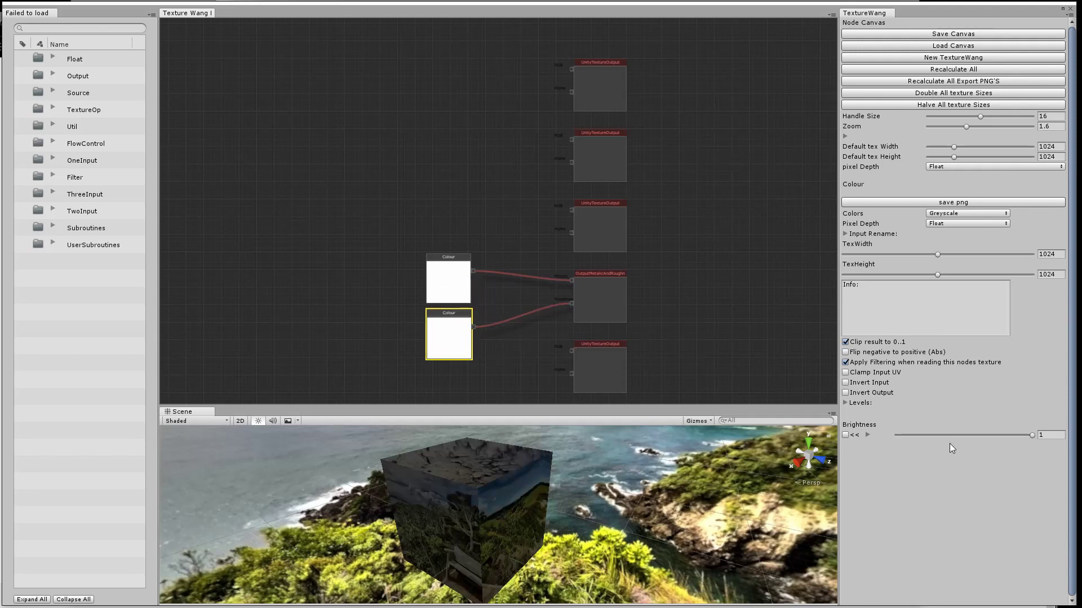
pyautogui.moveTo(1031, 434); pyautogui.dragTo(994, 440)
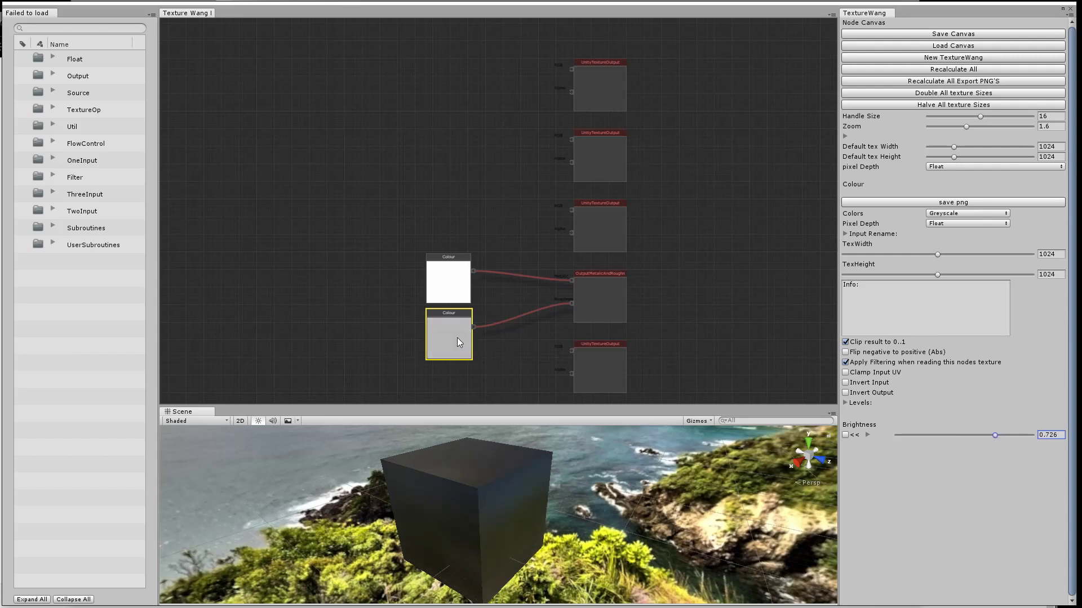
# - Swap the preview cube for a sphere and raise the smoothness brightness to about 0.81
pyautogui.click(472, 506)
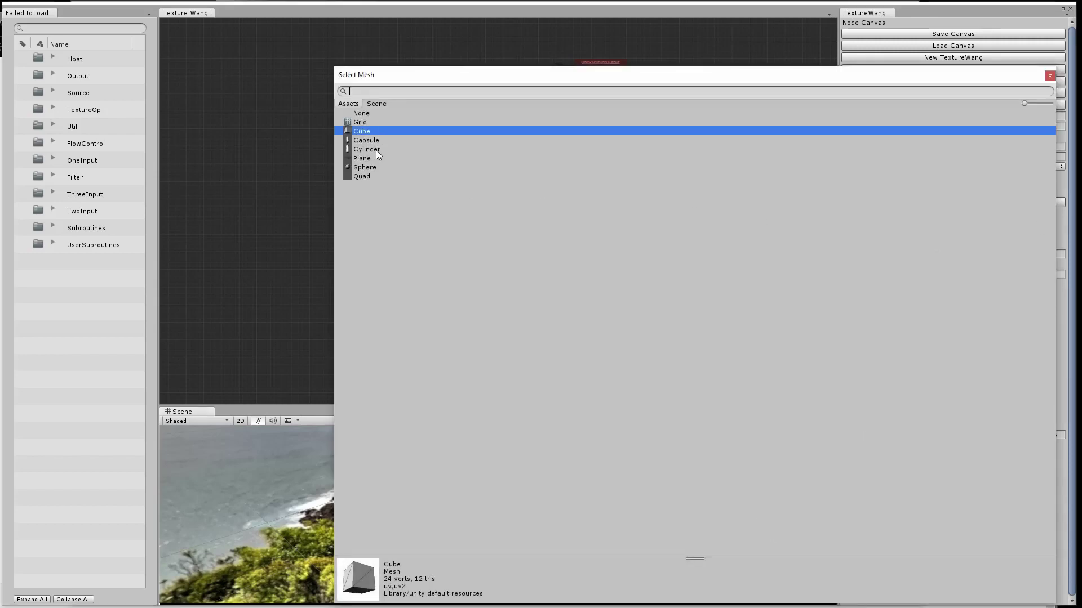
pyautogui.doubleClick(360, 168)
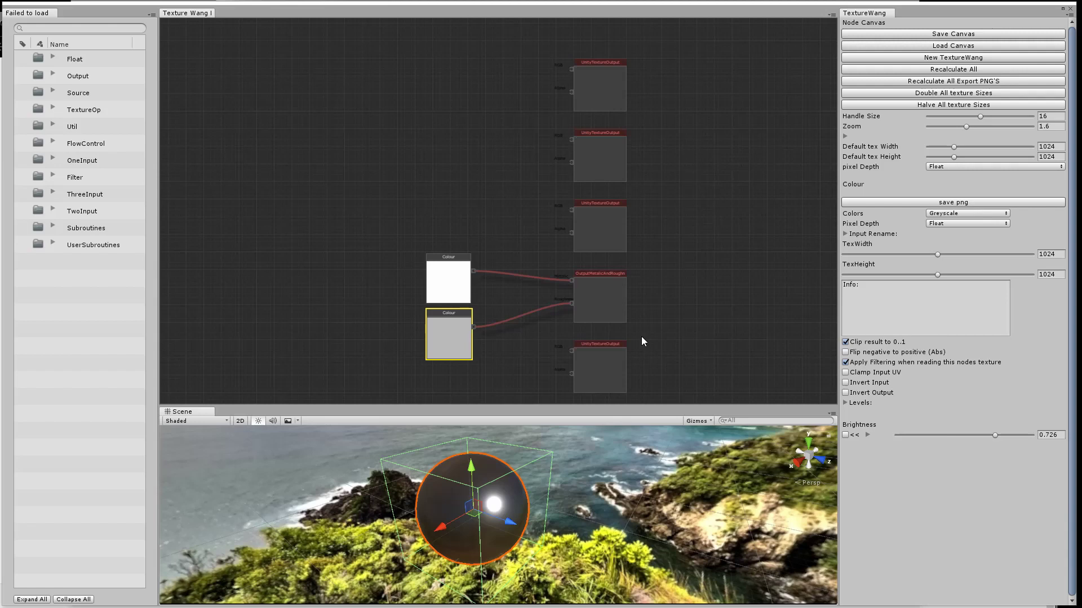
pyautogui.click(454, 336)
pyautogui.moveTo(995, 434); pyautogui.dragTo(1007, 435)
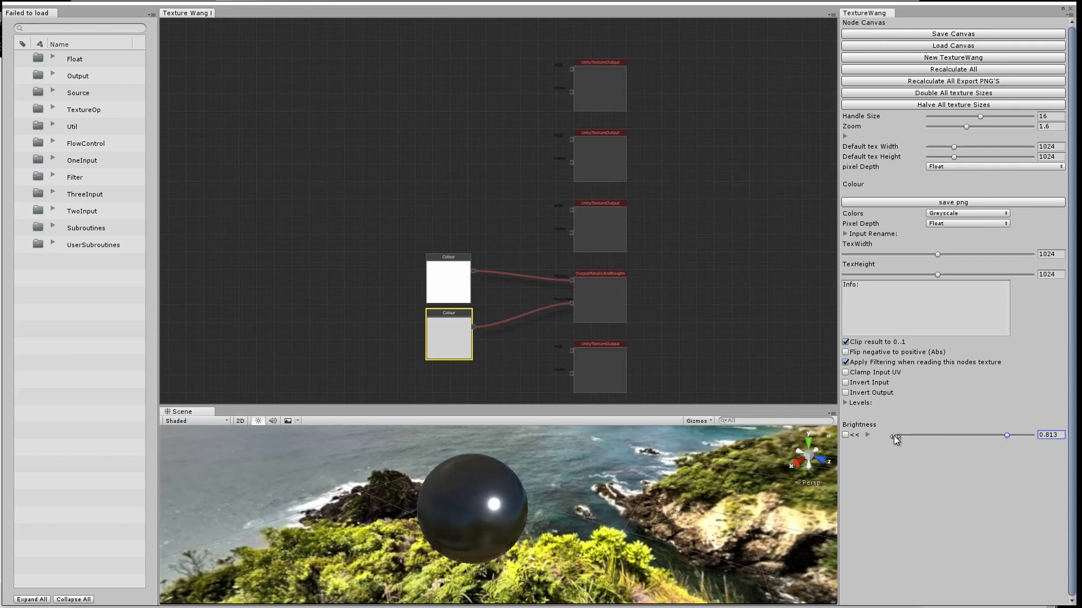
# - Duplicate a Colour node for the top output, switch it to Color RGB and pick blue #779FCB
pyautogui.rightClick(439, 358)
pyautogui.click(477, 396)
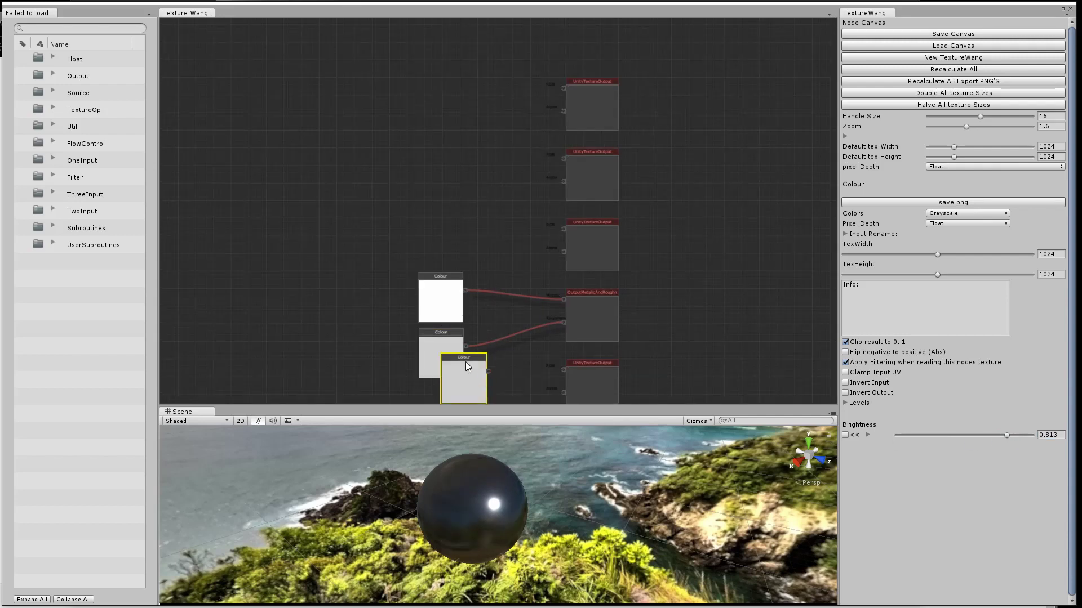
pyautogui.moveTo(465, 357); pyautogui.dragTo(564, 90)
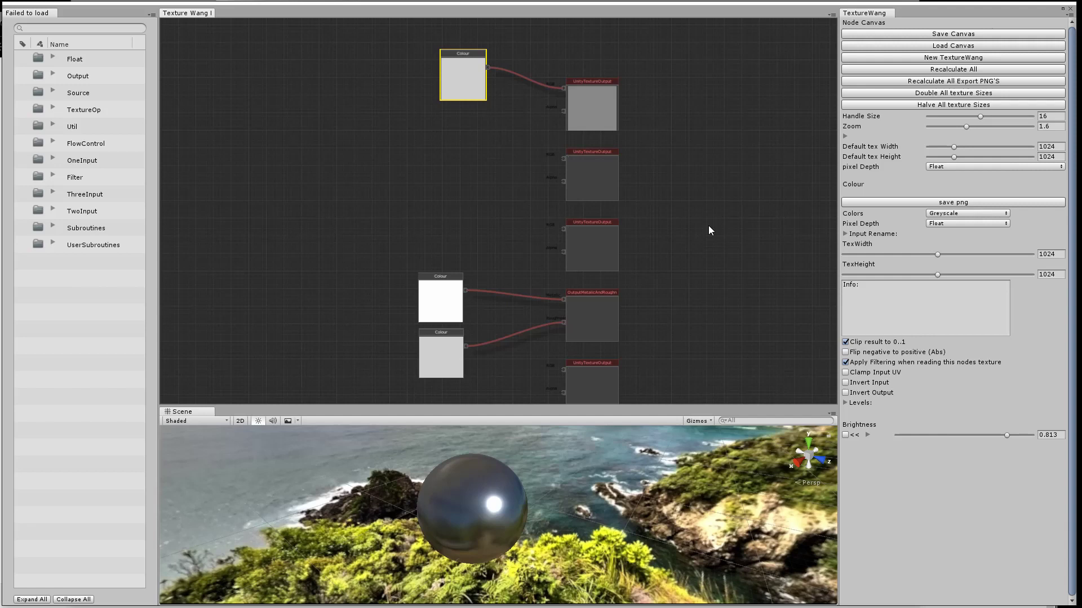
pyautogui.click(950, 213)
pyautogui.click(961, 225)
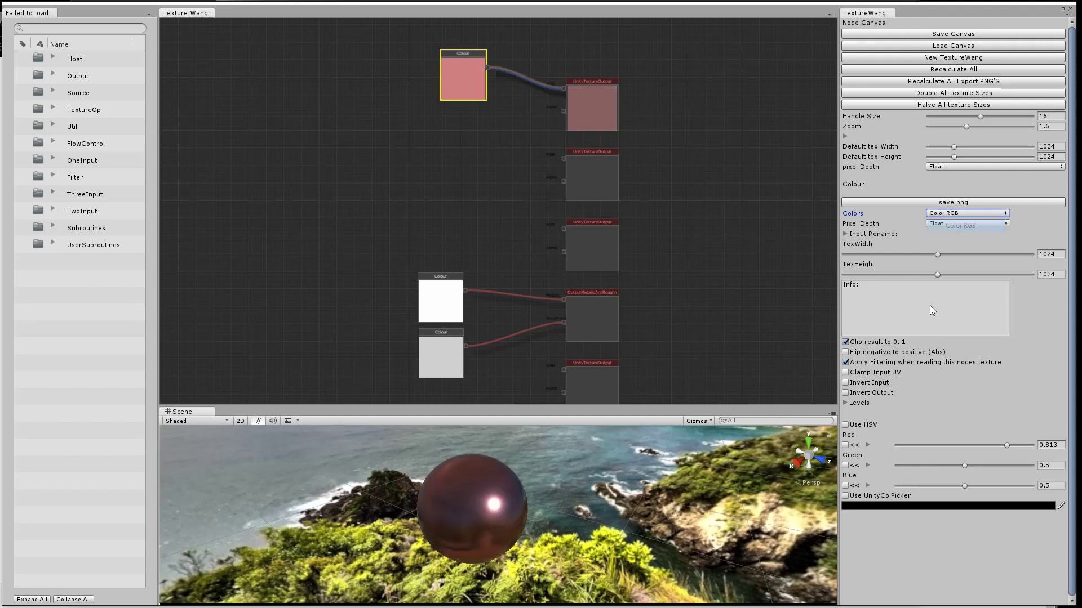
pyautogui.click(947, 507)
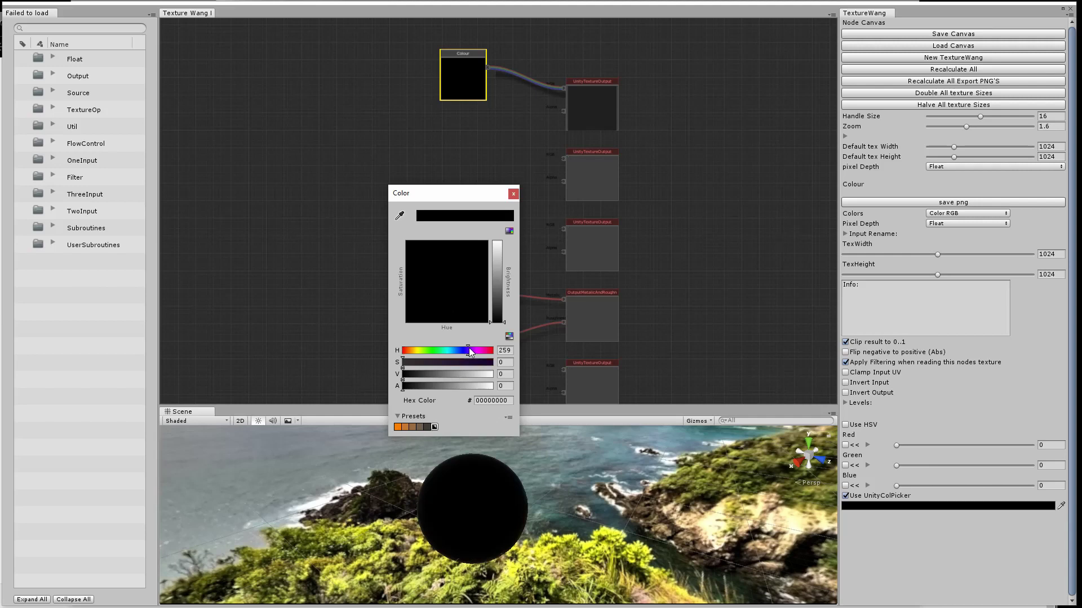
pyautogui.moveTo(498, 307); pyautogui.dragTo(454, 288)
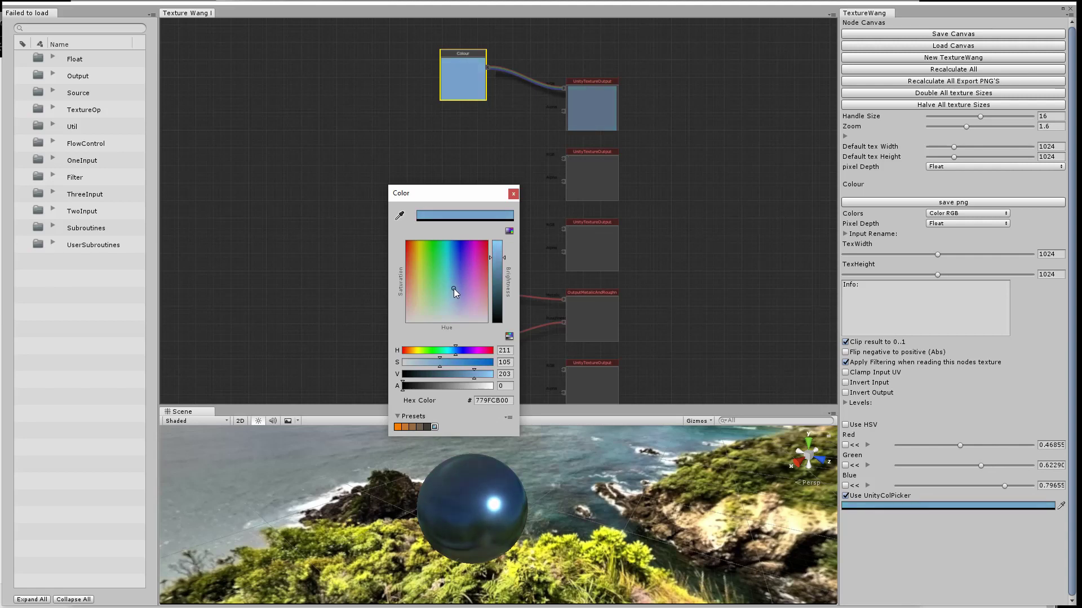
pyautogui.click(513, 193)
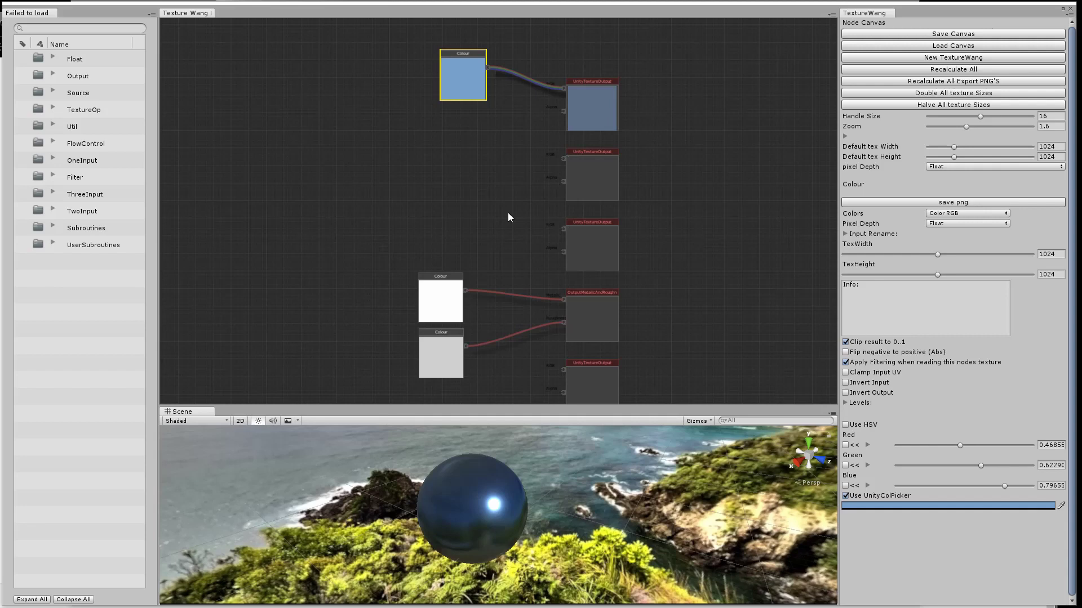
pyautogui.moveTo(494, 215); pyautogui.dragTo(559, 187)
# - Drag a Circle source node from the library onto the canvas
pyautogui.scroll(-3, 569, 197)
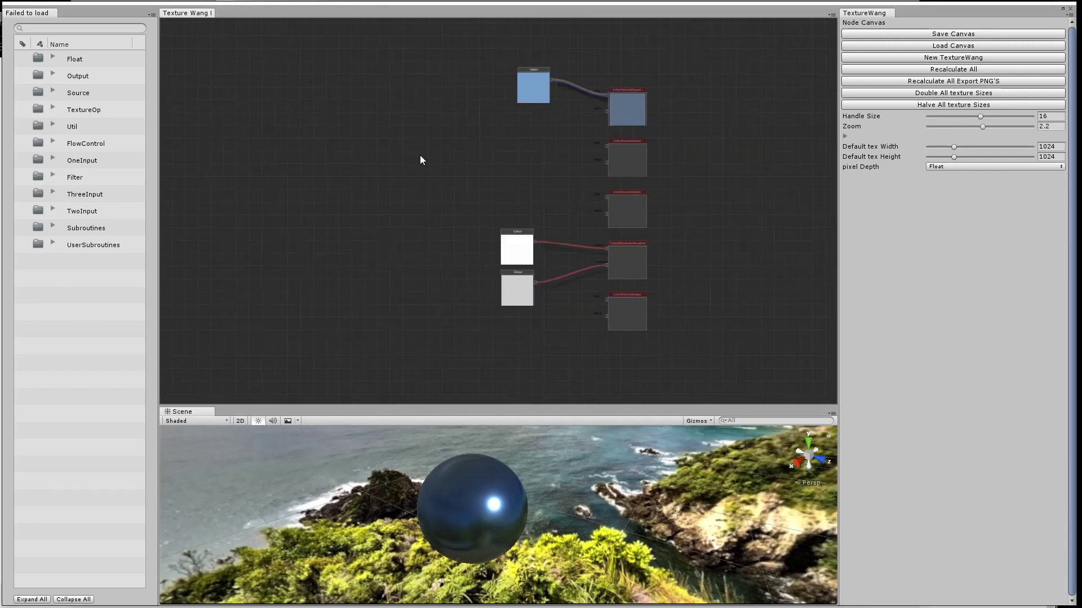
pyautogui.moveTo(421, 160); pyautogui.dragTo(479, 177)
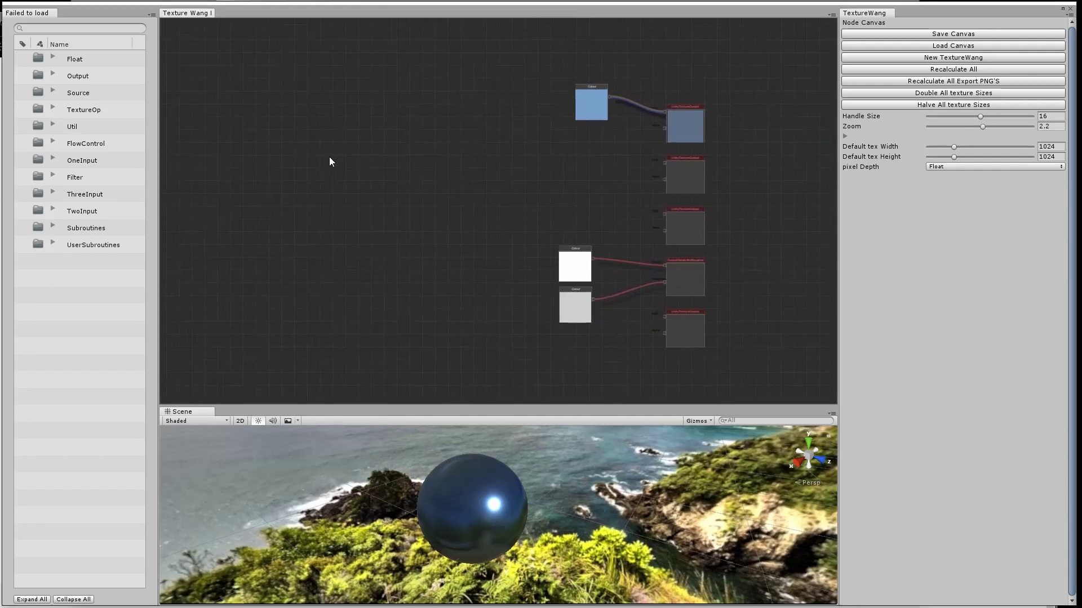
pyautogui.click(52, 91)
pyautogui.scroll(-10, 74, 280)
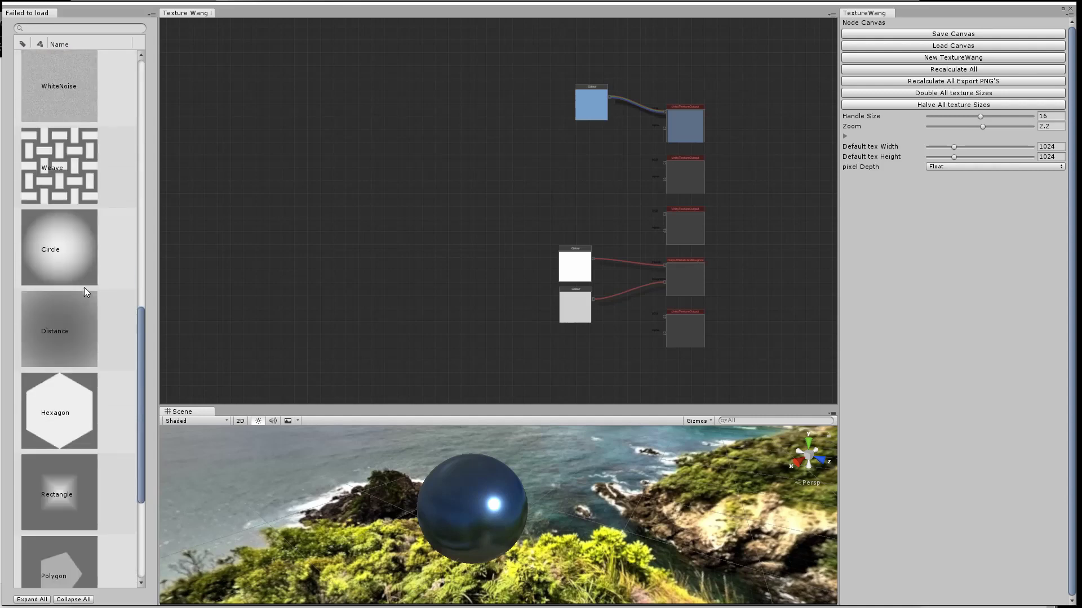
pyautogui.moveTo(239, 105); pyautogui.dragTo(241, 106)
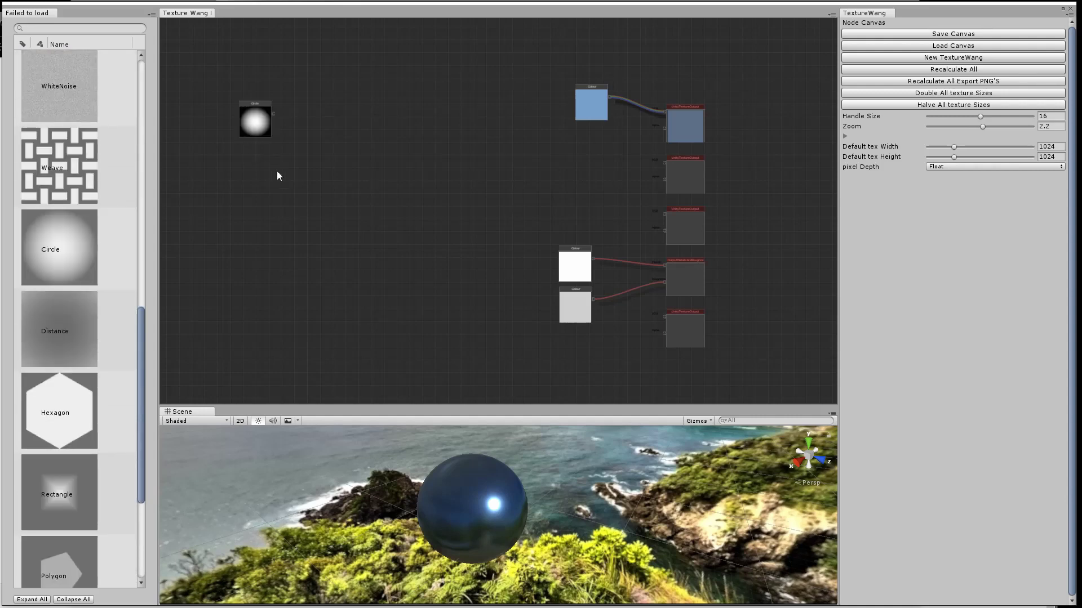
pyautogui.moveTo(278, 174); pyautogui.dragTo(367, 184)
pyautogui.moveTo(349, 114); pyautogui.dragTo(275, 109)
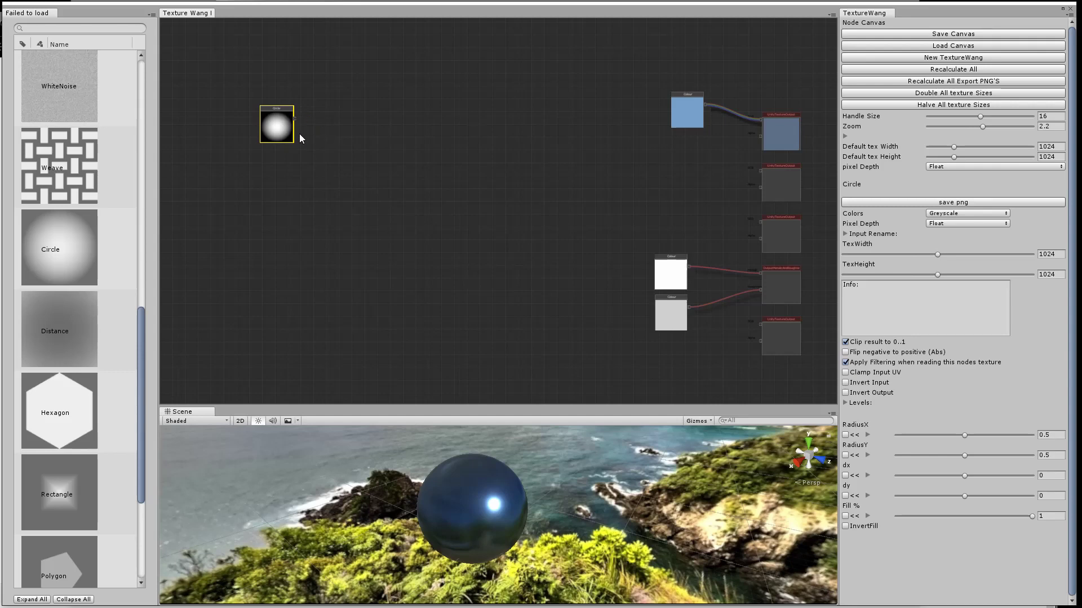
# - Feed the Circle into a new Transform node with Scale 10 and Clamp Input UV ticked
pyautogui.rightClick(329, 104)
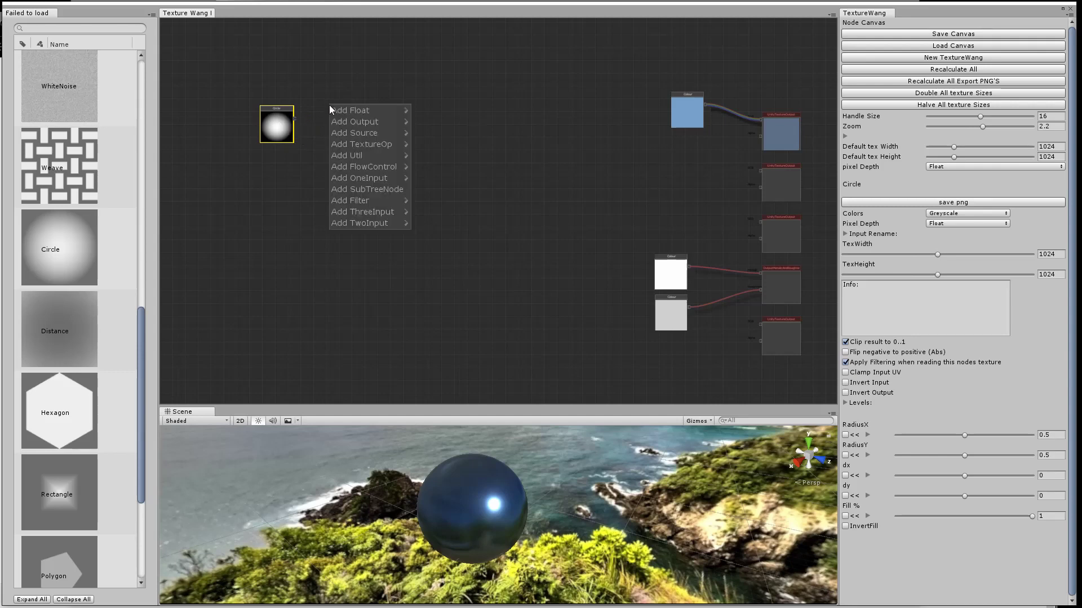
pyautogui.moveTo(368, 215)
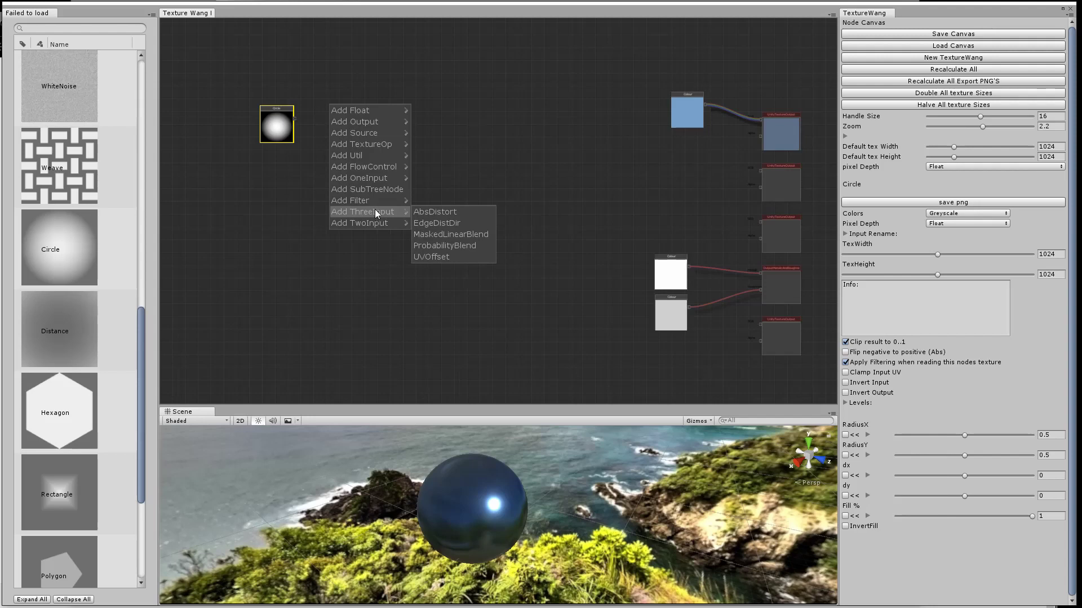
pyautogui.moveTo(373, 182)
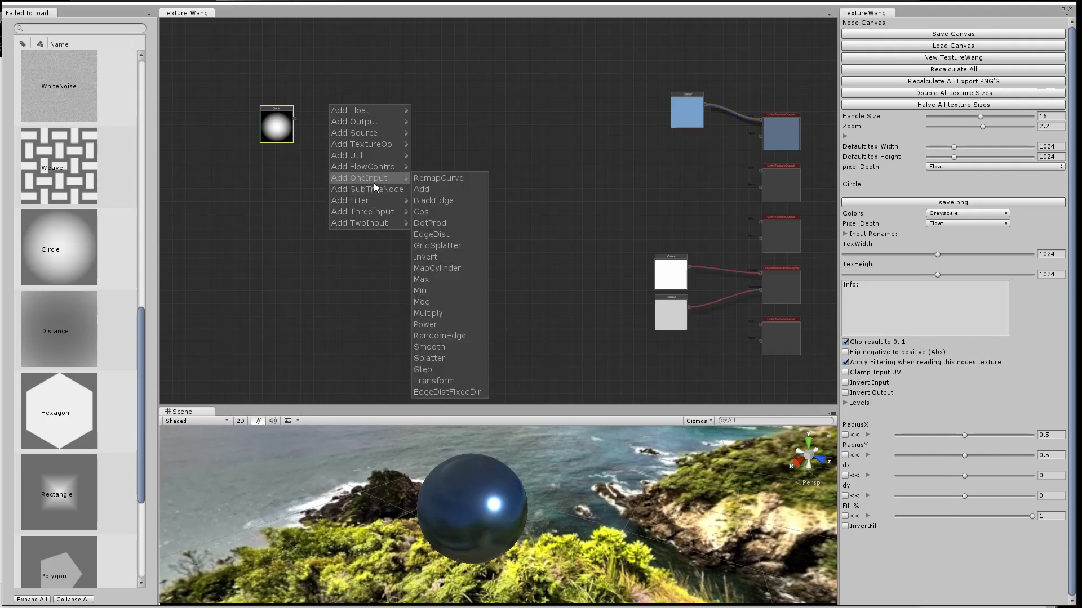
pyautogui.click(448, 380)
pyautogui.click(294, 123)
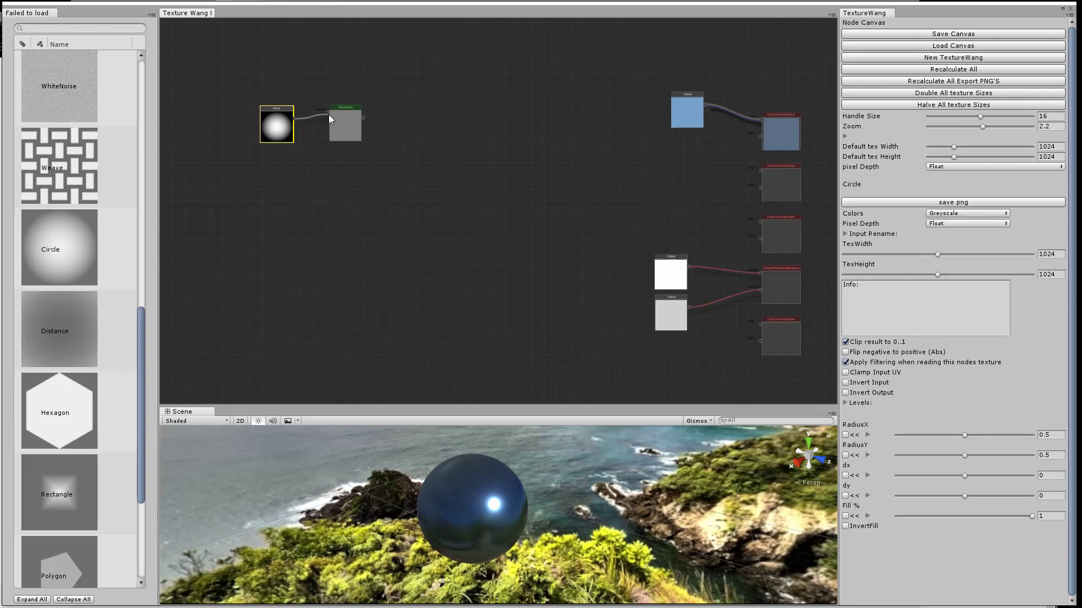
pyautogui.moveTo(329, 114); pyautogui.dragTo(327, 112)
pyautogui.click(347, 108)
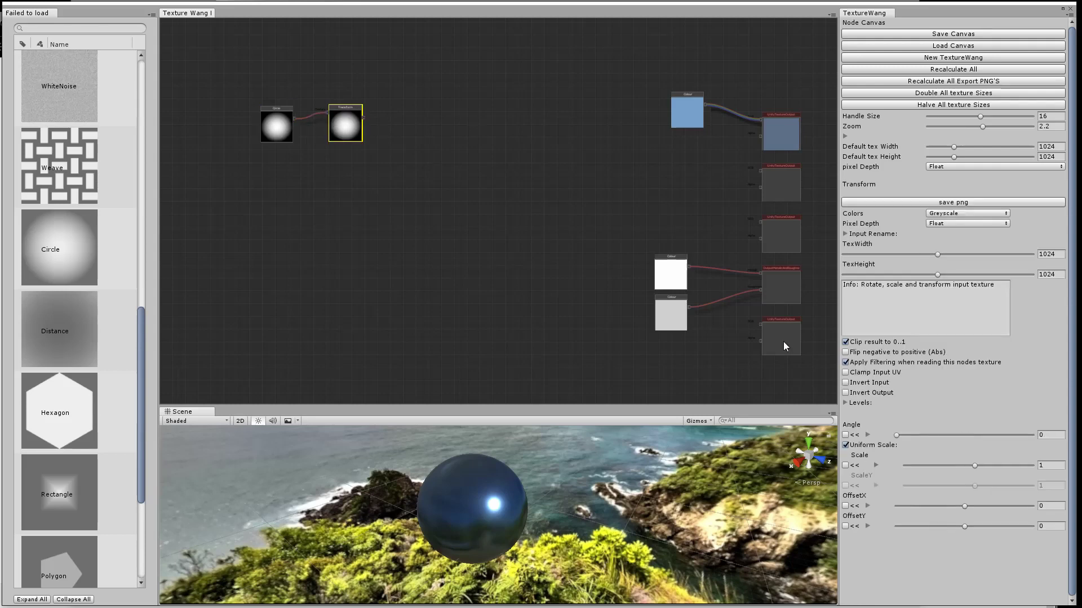
pyautogui.click(1052, 465)
pyautogui.write('10')
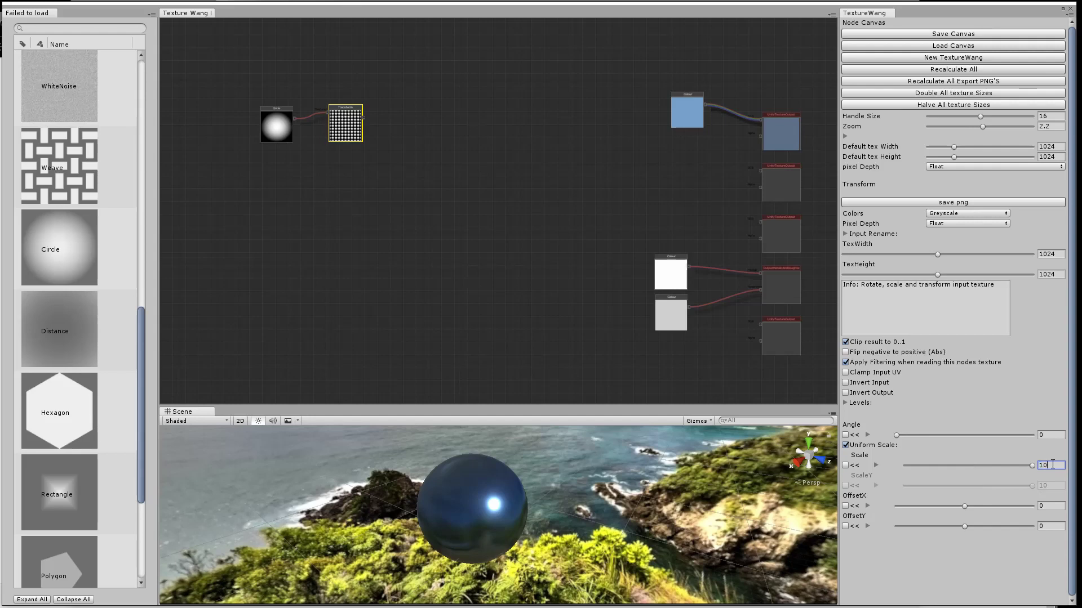
pyautogui.click(845, 372)
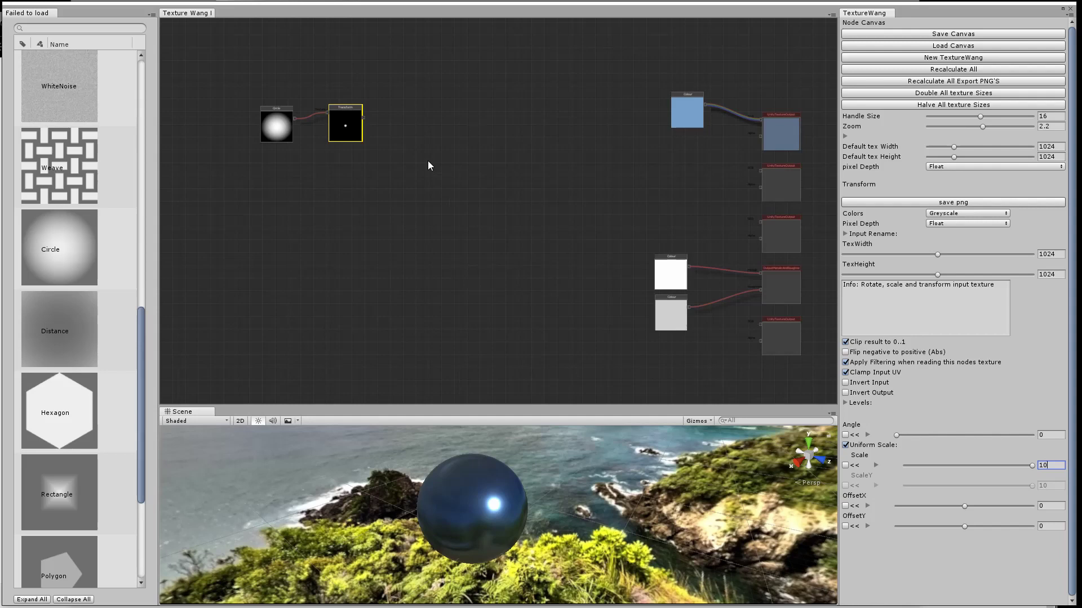
# - Offset the dot by 4.32 in both X and Y
pyautogui.scroll(6, 391, 162)
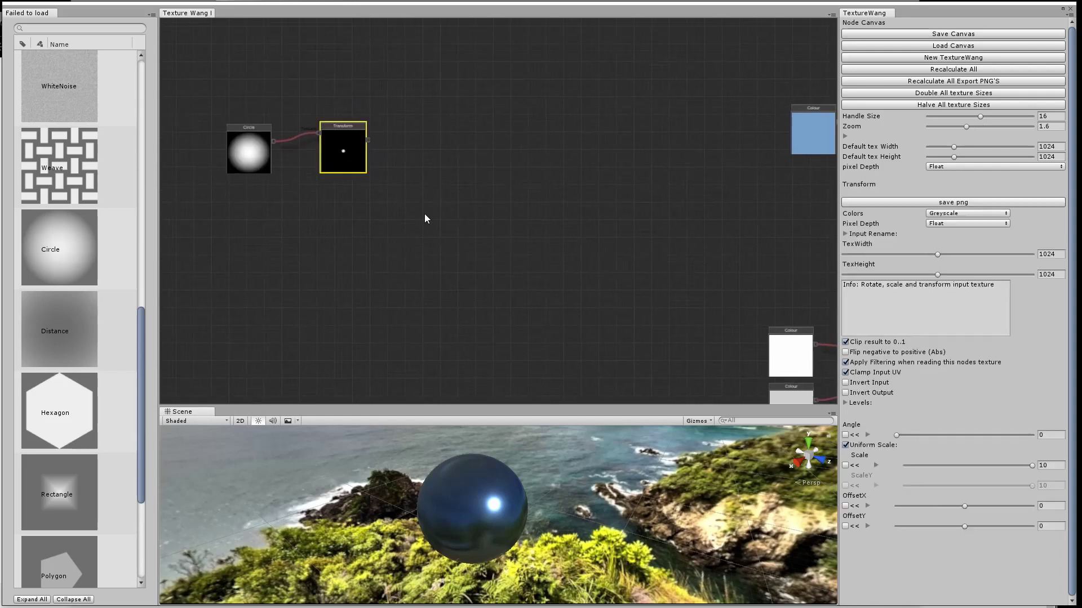
pyautogui.moveTo(965, 506); pyautogui.dragTo(992, 506)
pyautogui.click(1051, 527)
pyautogui.write('4.32')
# - Chain a second Transform after the first and set its angle to 90
pyautogui.rightClick(408, 139)
pyautogui.moveTo(464, 212)
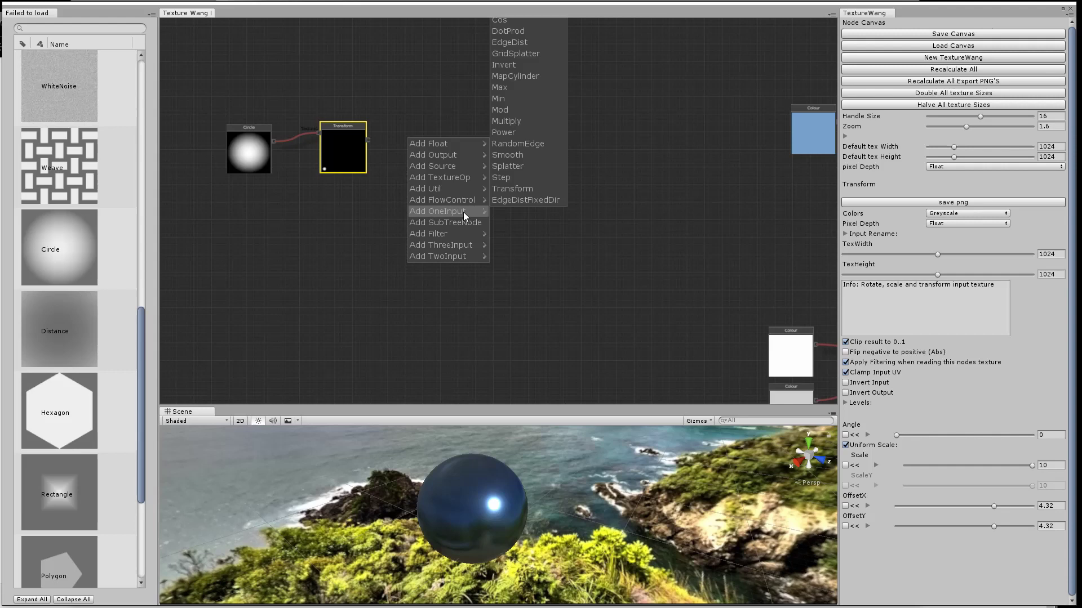
pyautogui.click(520, 188)
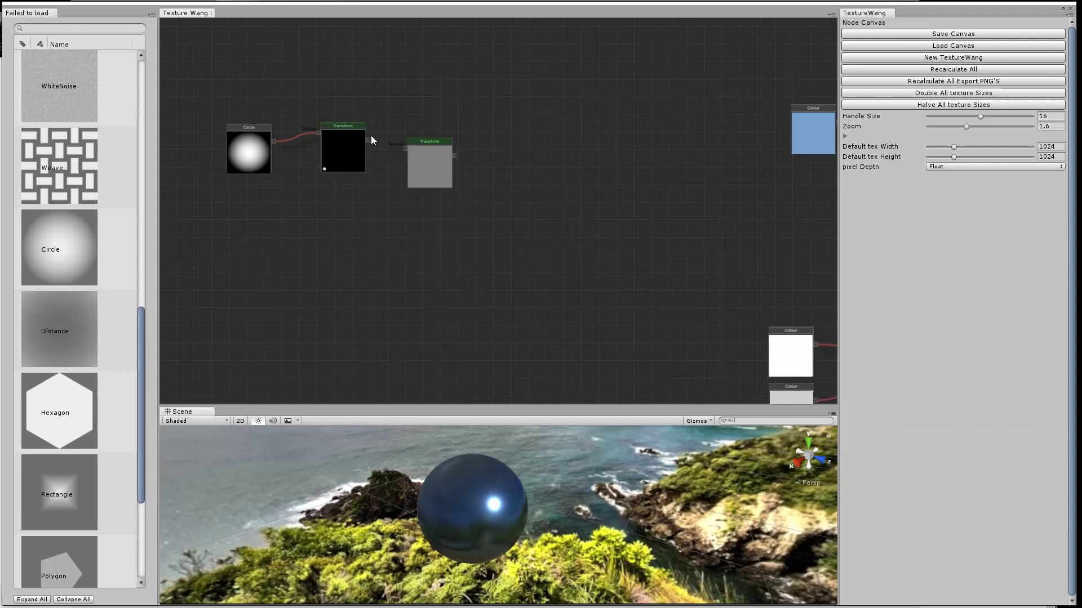
pyautogui.moveTo(370, 140); pyautogui.dragTo(407, 150)
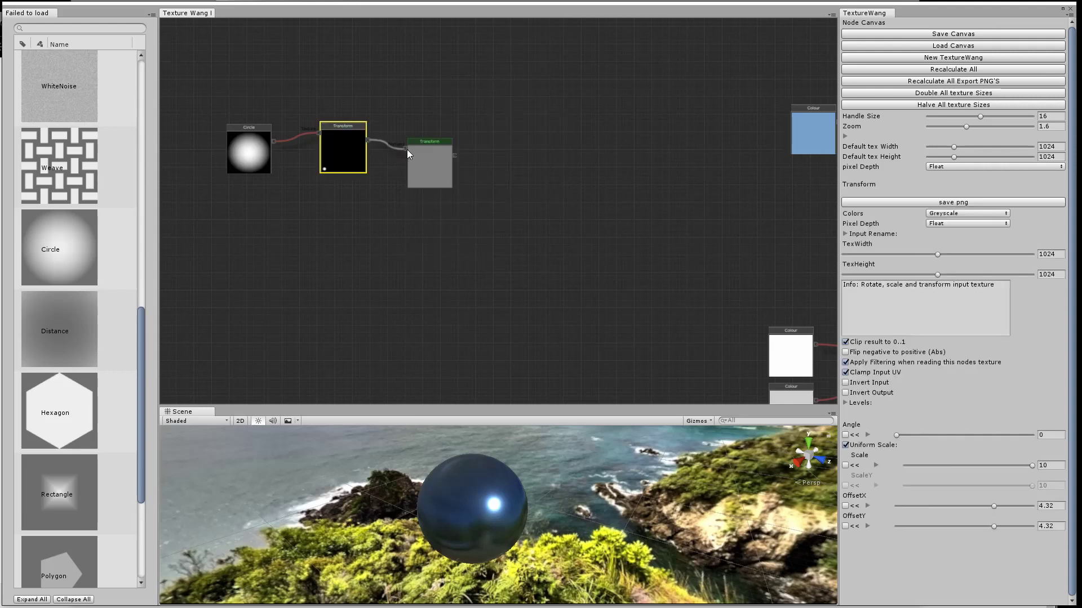
pyautogui.click(437, 164)
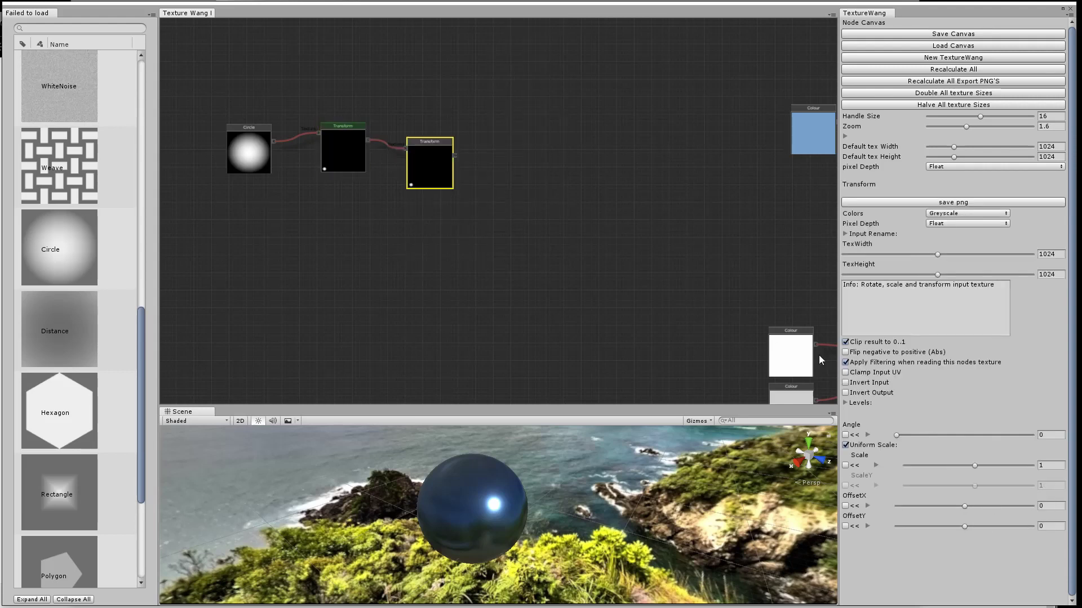
pyautogui.click(1043, 435)
pyautogui.write('90')
# - Change the second Transform's angle to 180 and place it below the first
pyautogui.press('BackSpace')
pyautogui.write('180')
pyautogui.moveTo(427, 147); pyautogui.dragTo(335, 208)
# - Add an Add2 node and wire both Transform outputs into its inputs
pyautogui.rightClick(431, 163)
pyautogui.moveTo(454, 266)
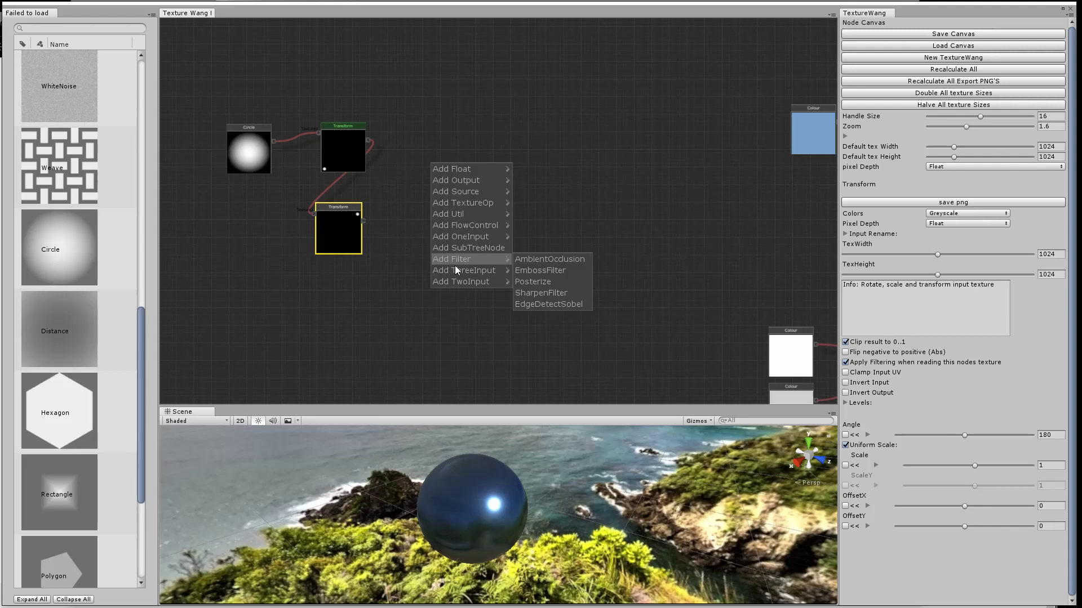
pyautogui.moveTo(512, 279)
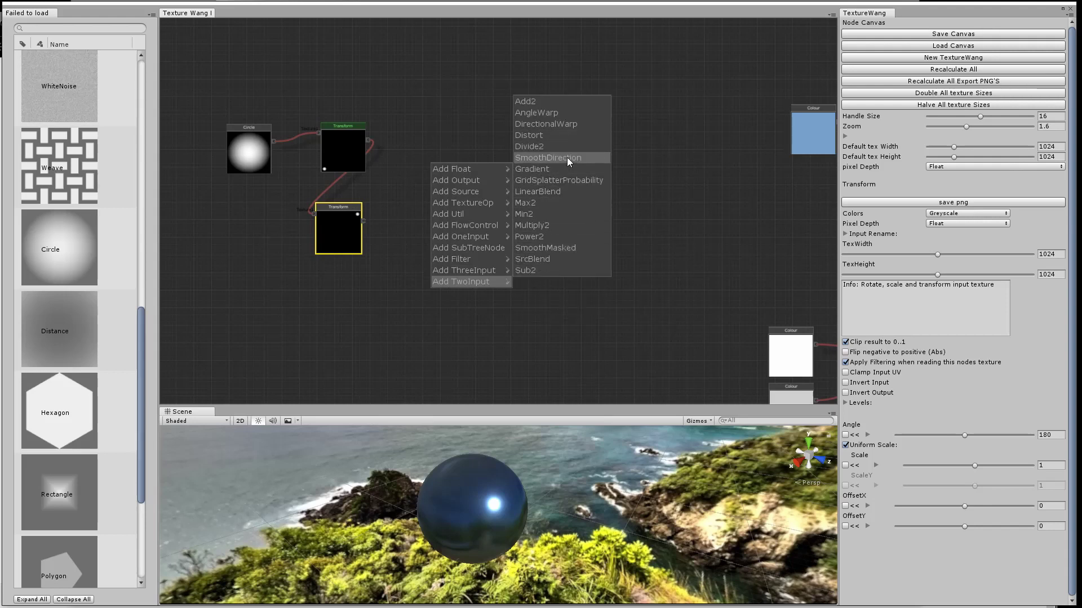
pyautogui.click(536, 102)
pyautogui.moveTo(369, 141); pyautogui.dragTo(428, 175)
pyautogui.moveTo(364, 221); pyautogui.dragTo(442, 168)
pyautogui.click(448, 168)
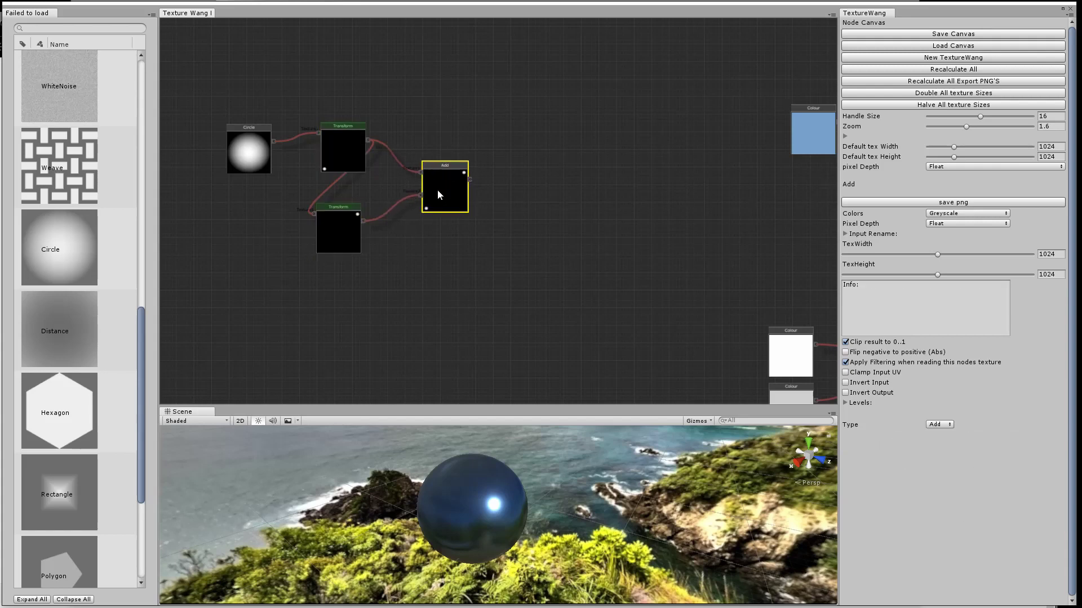
# - Duplicate the lower Transform, feed the Add output into it and set its angle to 90
pyautogui.rightClick(336, 235)
pyautogui.click(366, 275)
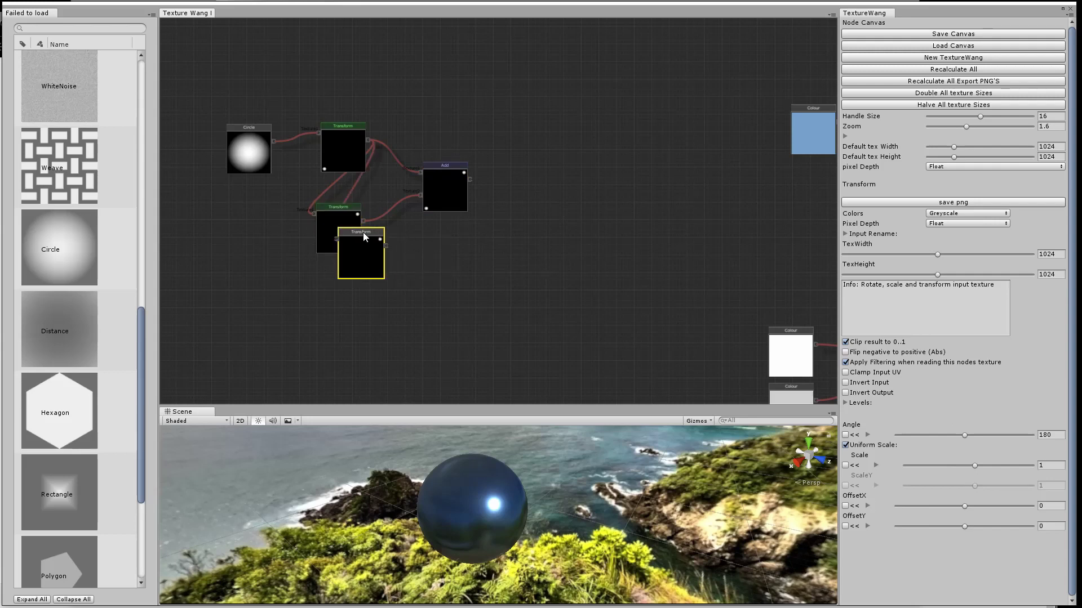
pyautogui.moveTo(363, 232); pyautogui.dragTo(555, 157)
pyautogui.moveTo(472, 178); pyautogui.dragTo(530, 168)
pyautogui.click(552, 180)
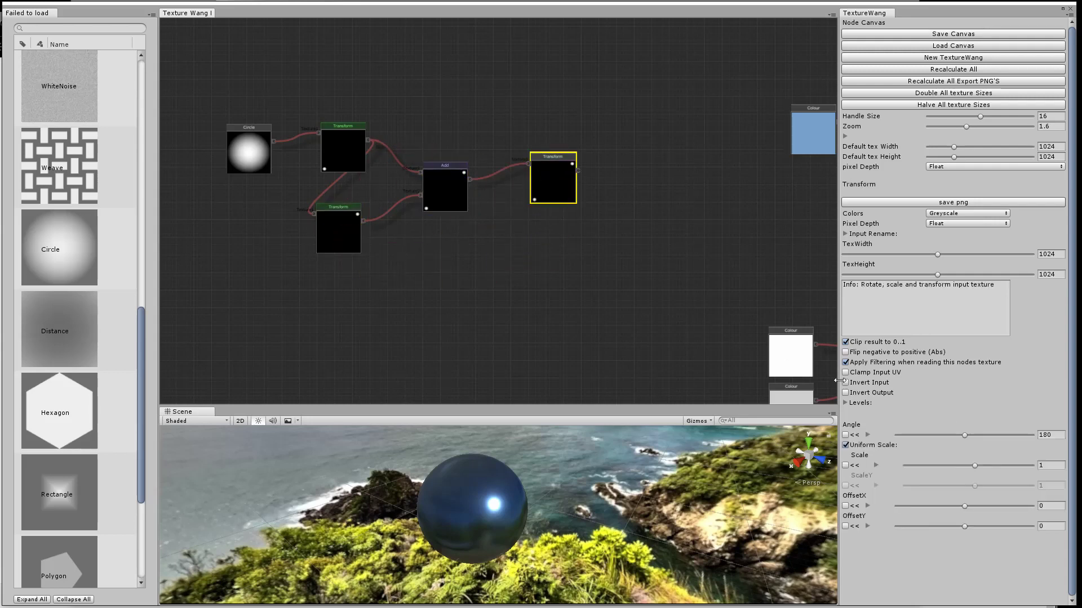
pyautogui.click(1057, 435)
pyautogui.write('90')
# - Duplicate the Add node and wire the first Add and the new Transform into it
pyautogui.moveTo(549, 160); pyautogui.dragTo(434, 248)
pyautogui.rightClick(448, 194)
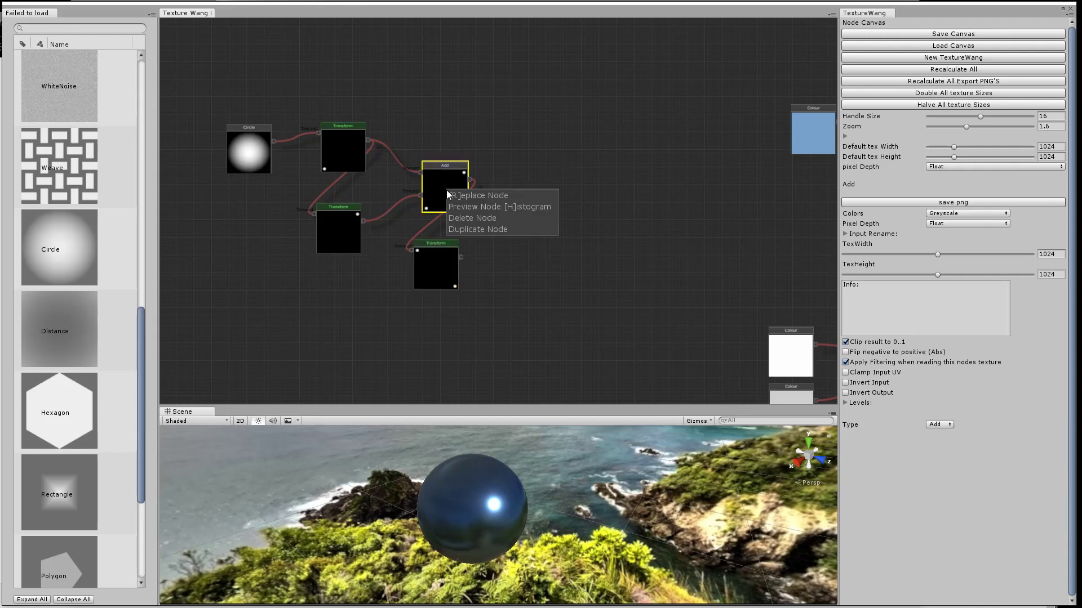
pyautogui.click(476, 229)
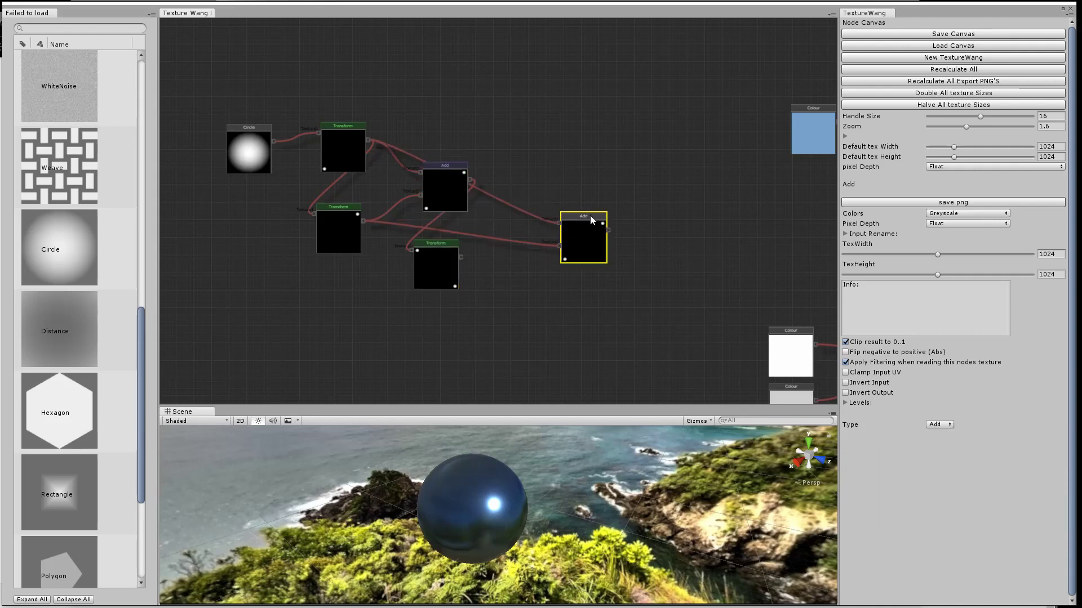
pyautogui.moveTo(471, 181); pyautogui.dragTo(557, 223)
pyautogui.moveTo(463, 257); pyautogui.dragTo(558, 251)
pyautogui.click(579, 232)
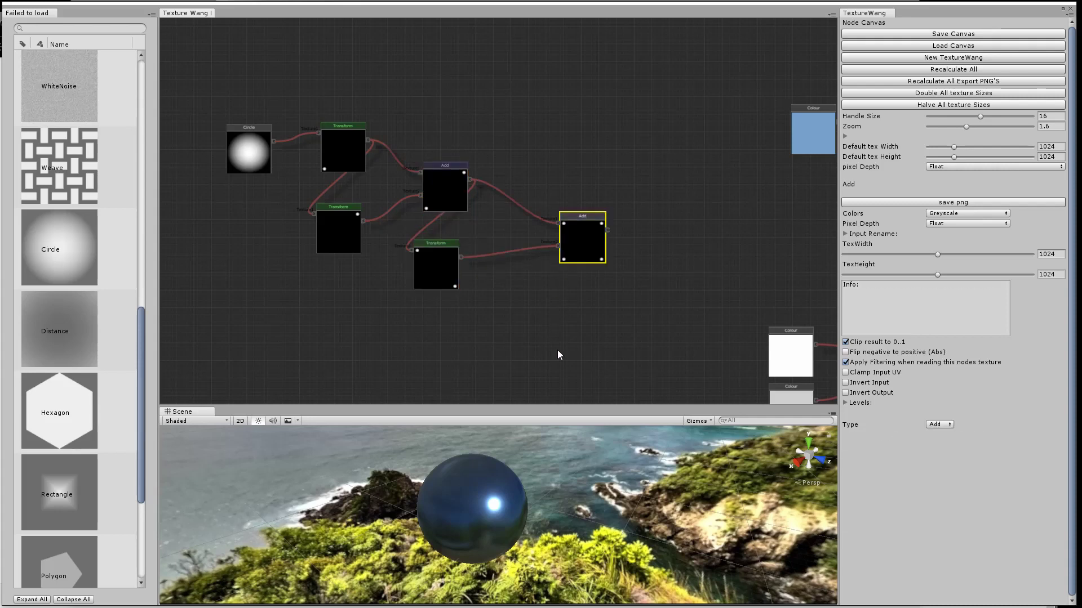
# - Insert a CalcNormal node between the second Add and the normal output, with strength 44.4
pyautogui.moveTo(556, 350); pyautogui.dragTo(388, 306)
pyautogui.scroll(-2, 416, 310)
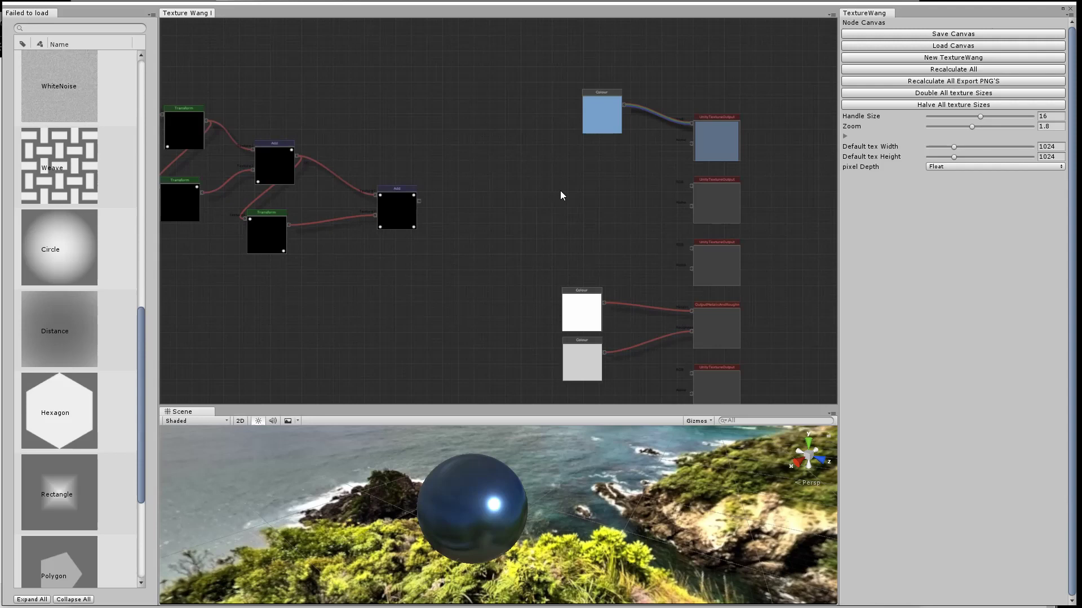
pyautogui.click(715, 194)
pyautogui.click(1013, 215)
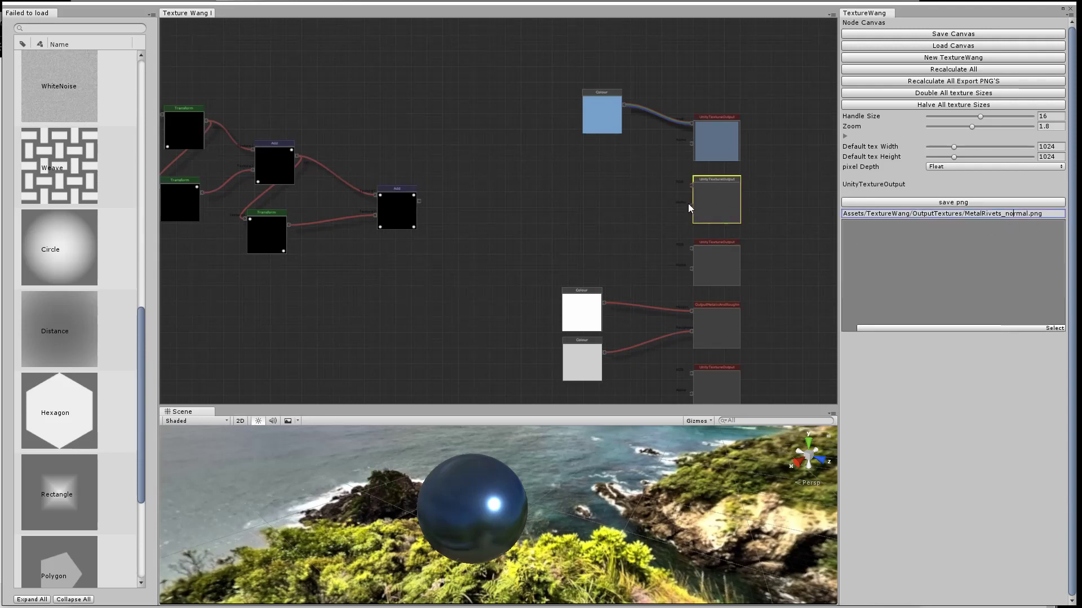
pyautogui.rightClick(589, 181)
pyautogui.moveTo(624, 218)
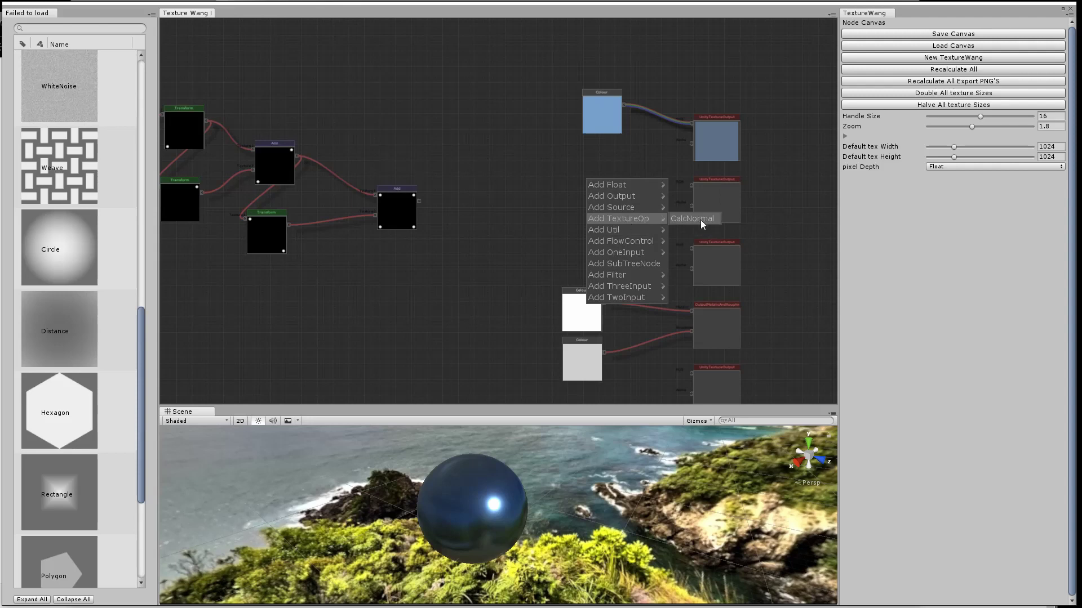
pyautogui.click(701, 220)
pyautogui.moveTo(629, 194); pyautogui.dragTo(691, 187)
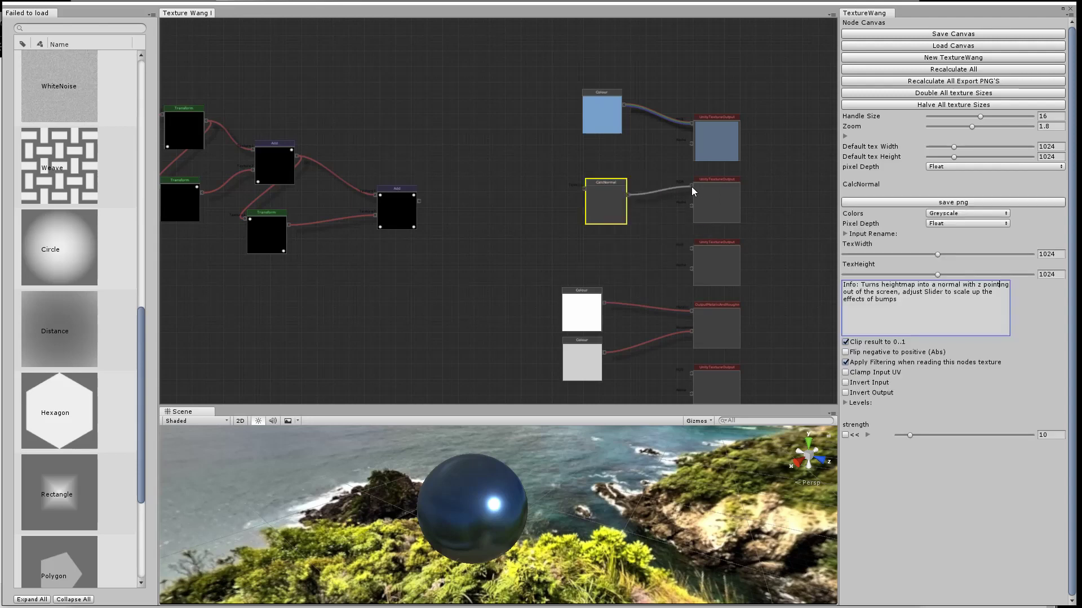
pyautogui.moveTo(419, 200); pyautogui.dragTo(583, 189)
pyautogui.click(604, 204)
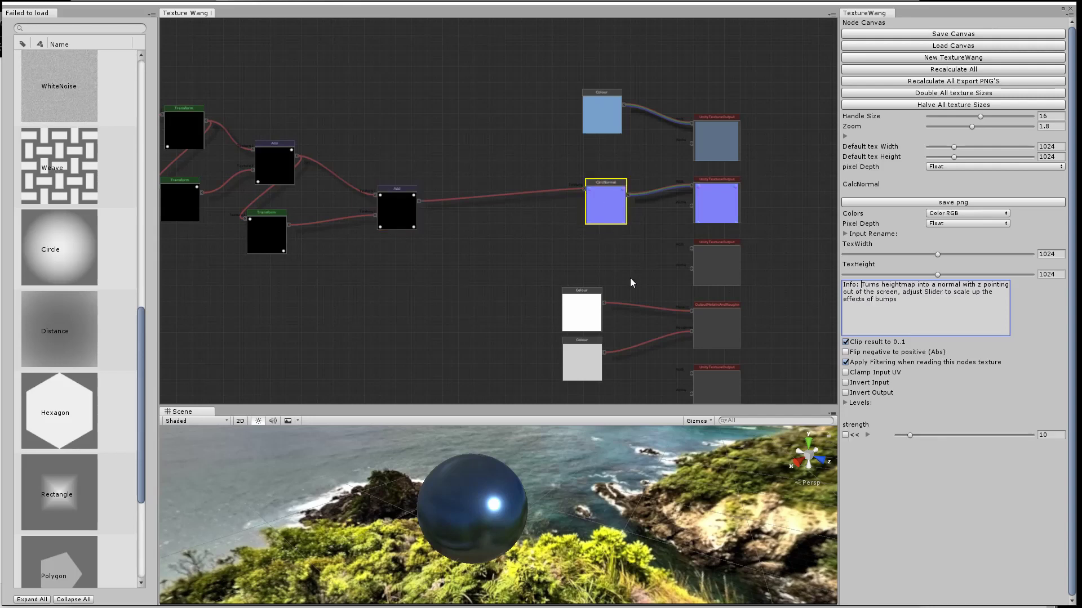
pyautogui.moveTo(910, 435); pyautogui.dragTo(953, 441)
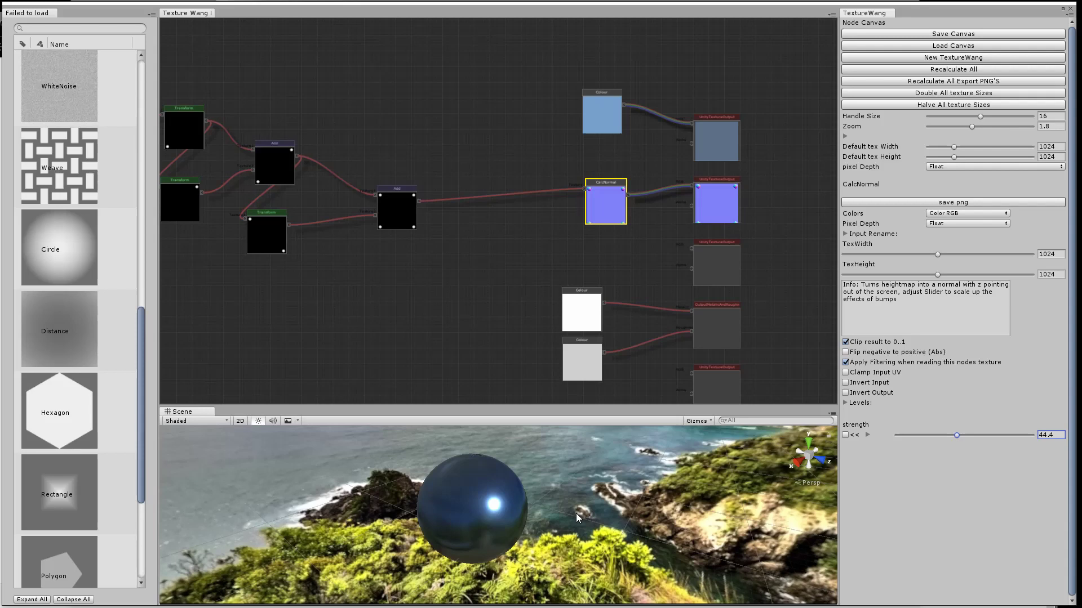
pyautogui.moveTo(576, 513); pyautogui.dragTo(551, 516)
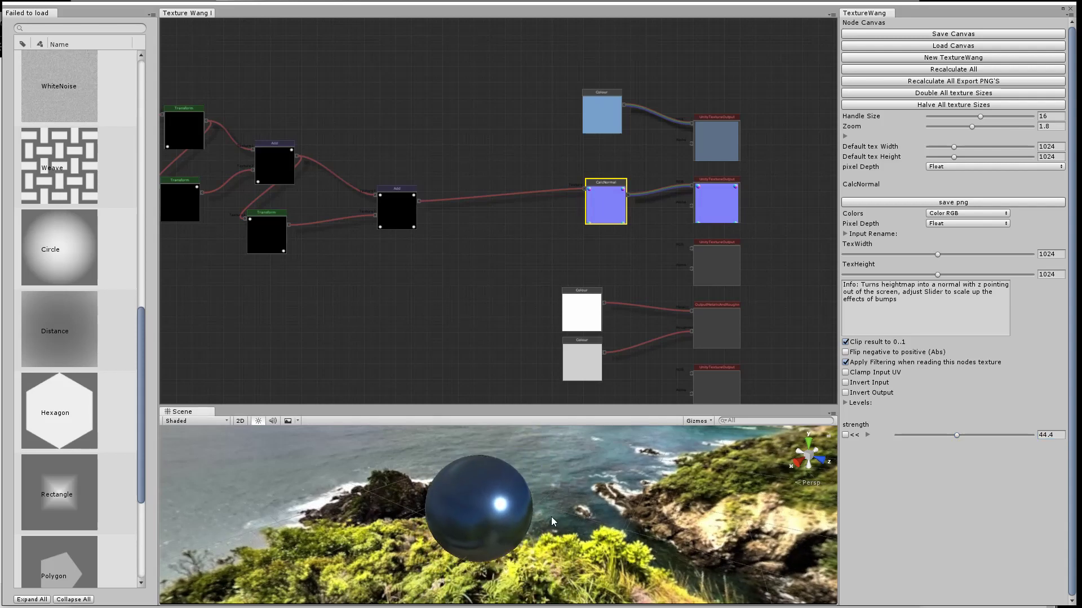
# - Zoom in on the preview sphere to inspect the raised rivet dots on the blue metal
pyautogui.click(487, 502)
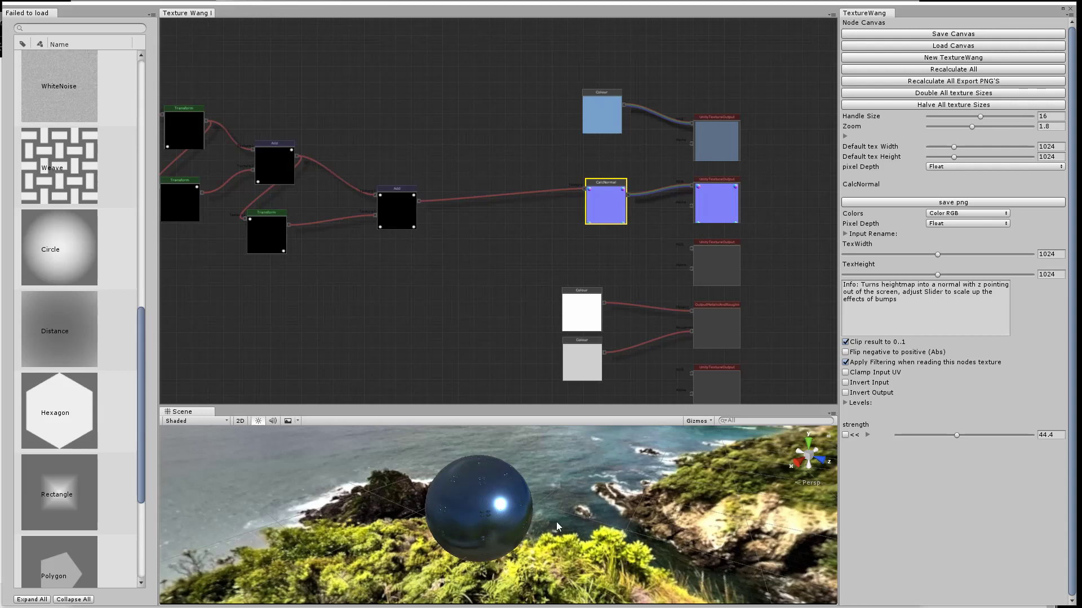
pyautogui.scroll(4, 558, 522)
pyautogui.scroll(2, 569, 523)
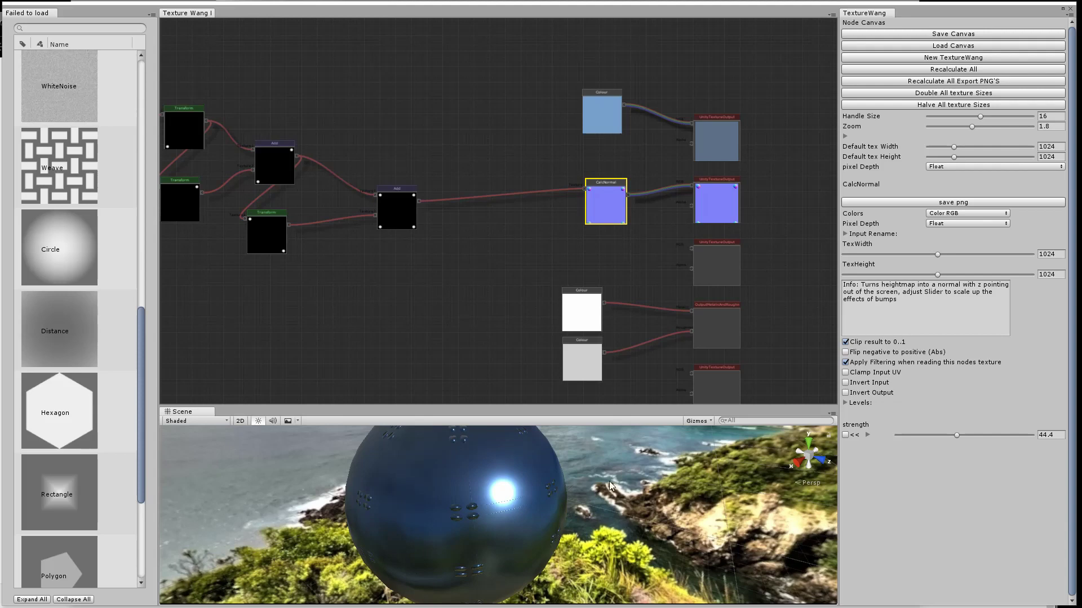
pyautogui.scroll(-2, 610, 482)
# - Add a Rectangle shape node with Width 1 and Height 1
pyautogui.moveTo(169, 314); pyautogui.dragTo(225, 279)
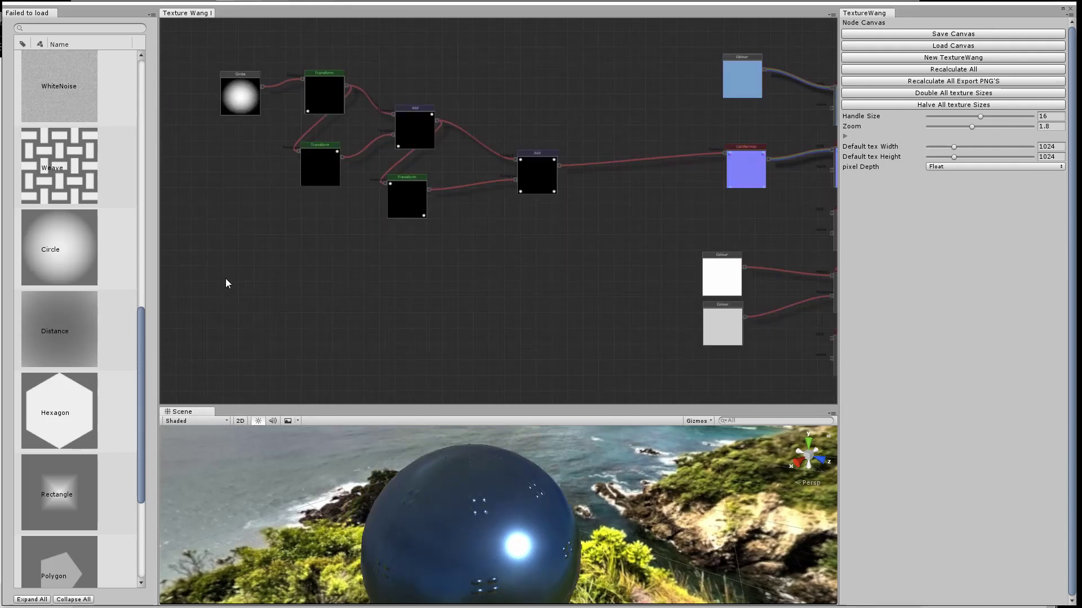
pyautogui.rightClick(226, 279)
pyautogui.moveTo(246, 319)
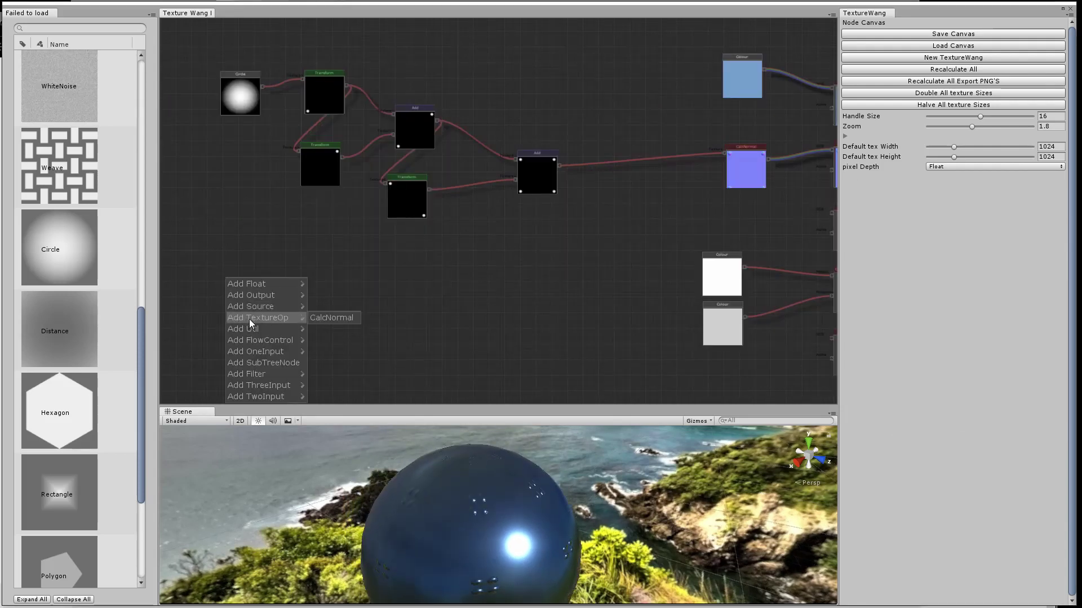
pyautogui.moveTo(139, 338); pyautogui.dragTo(142, 394)
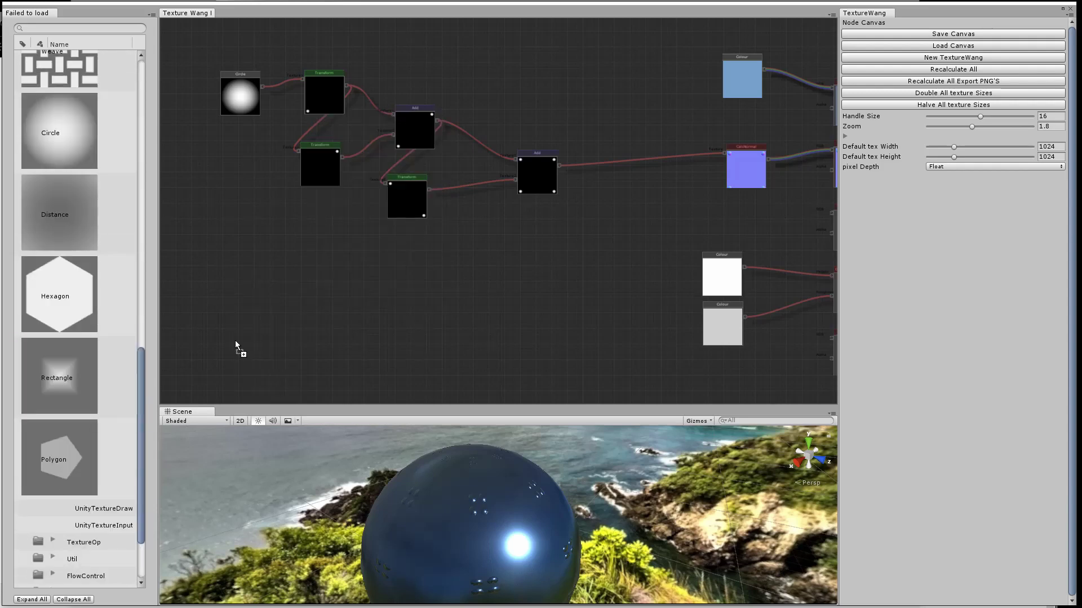
pyautogui.moveTo(227, 303); pyautogui.dragTo(252, 318)
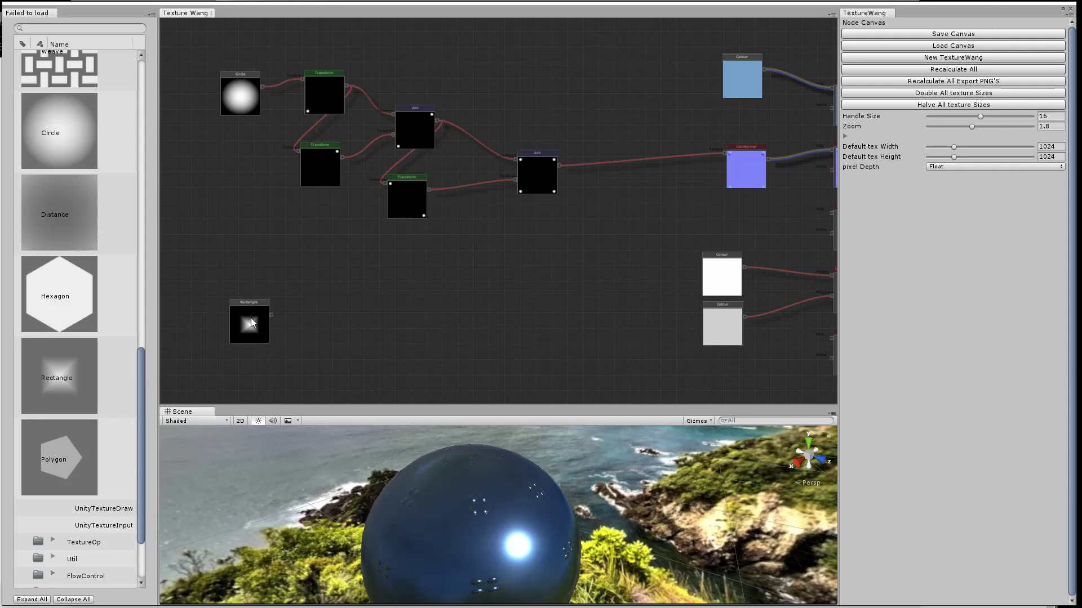
pyautogui.click(250, 321)
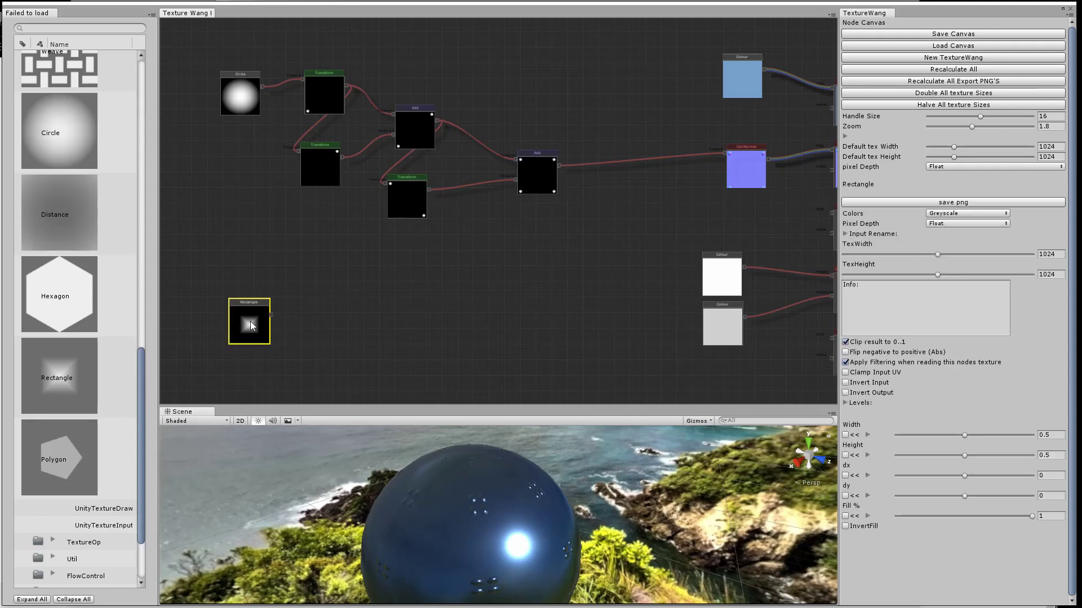
pyautogui.click(1060, 435)
pyautogui.write('1')
pyautogui.click(1059, 456)
pyautogui.write('1')
pyautogui.click(250, 307)
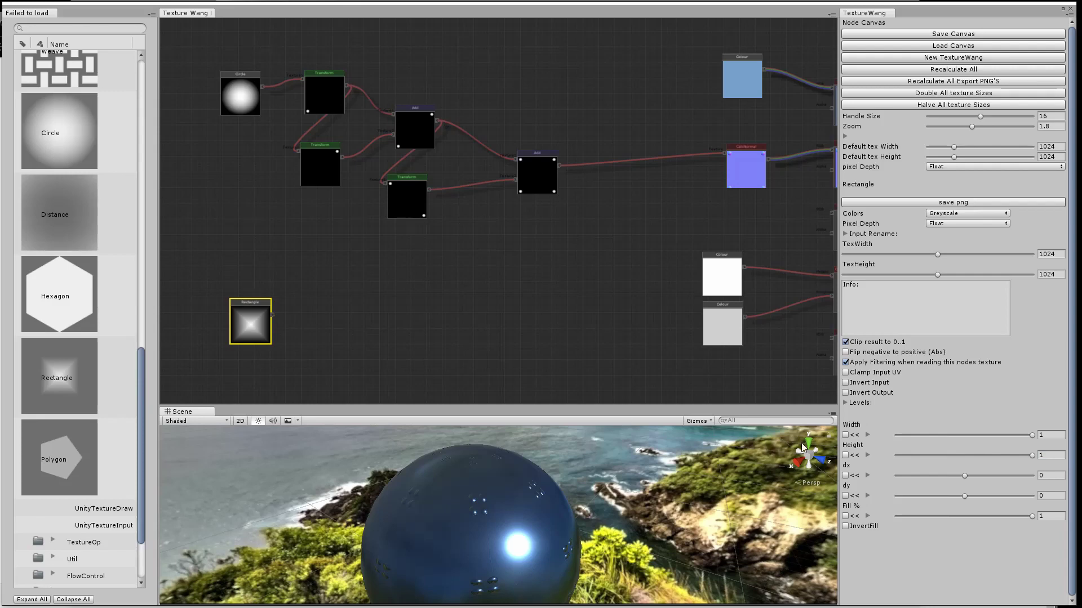
# - Lower the Rectangle's Levels input max to 0.149 so it reads almost white
pyautogui.click(847, 404)
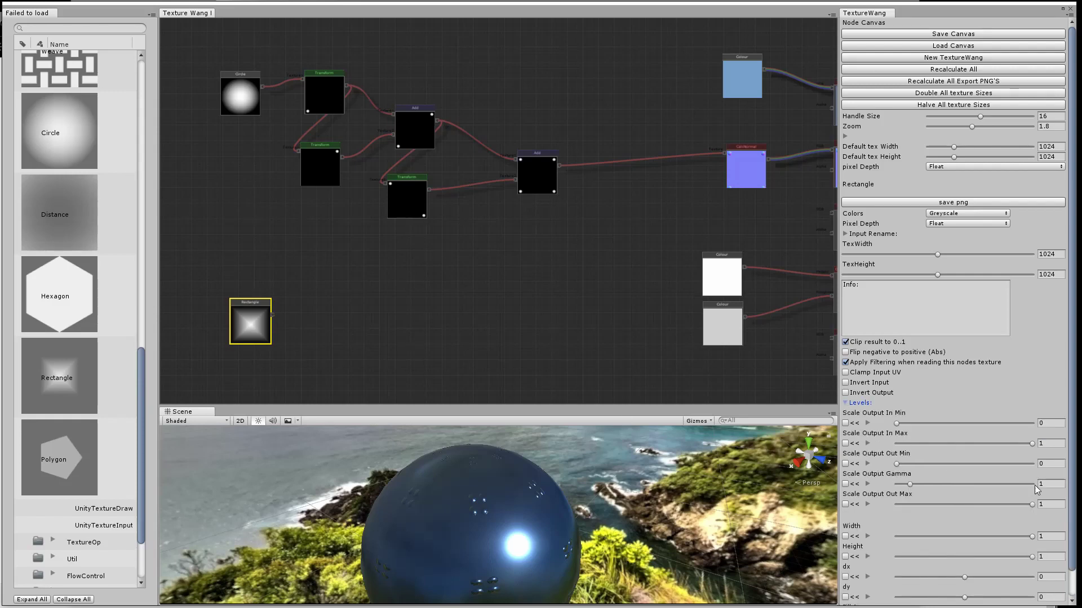
pyautogui.moveTo(1031, 443); pyautogui.dragTo(917, 444)
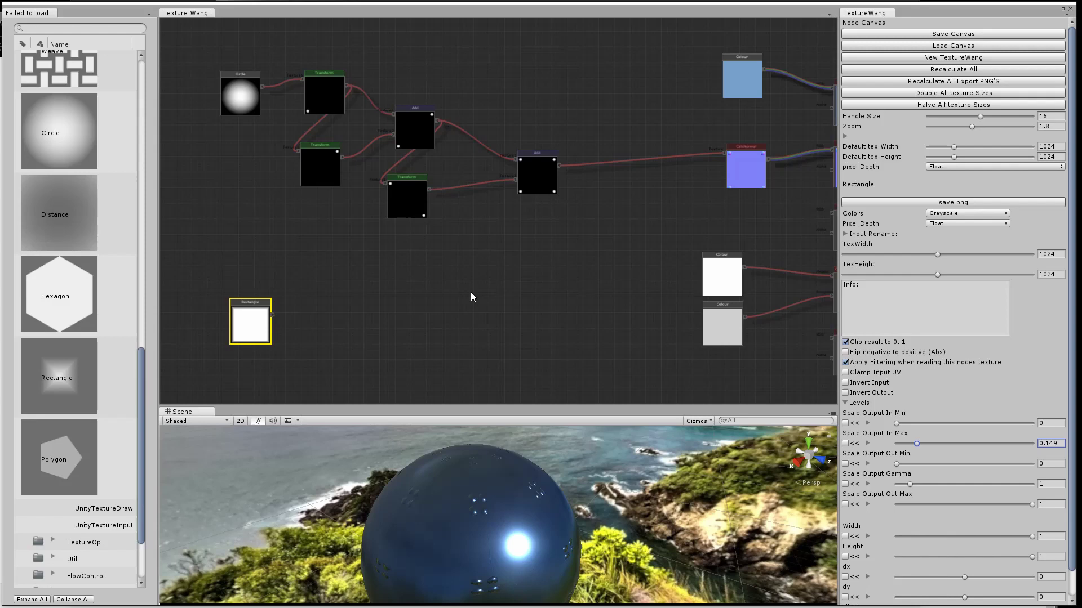
pyautogui.moveTo(471, 297); pyautogui.dragTo(434, 302)
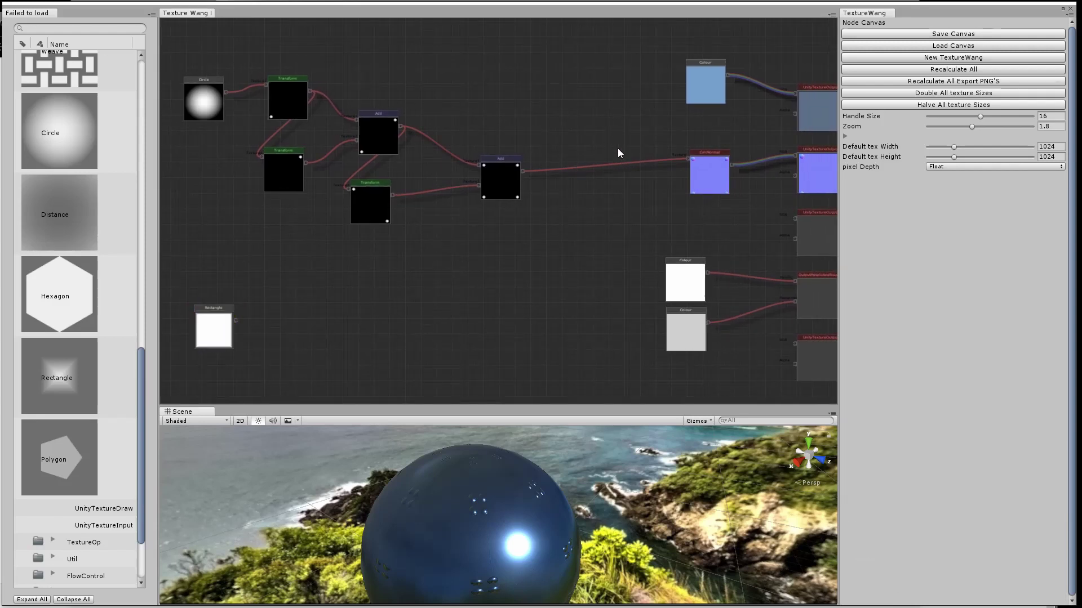
# - Add a two-input Add node combining the rivet pattern and the white Rectangle
pyautogui.rightClick(552, 235)
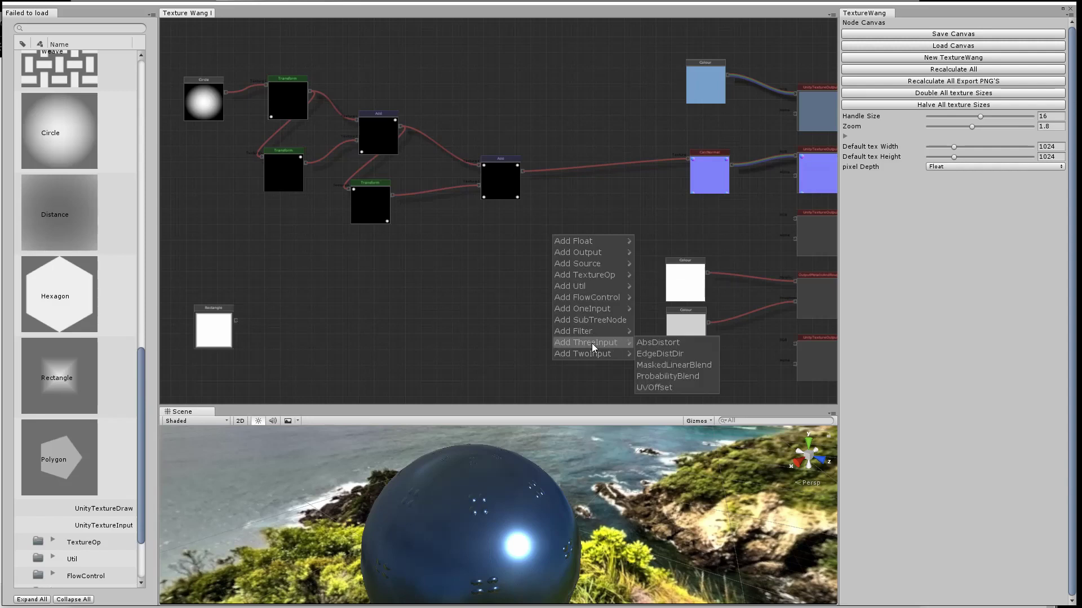
pyautogui.moveTo(598, 353)
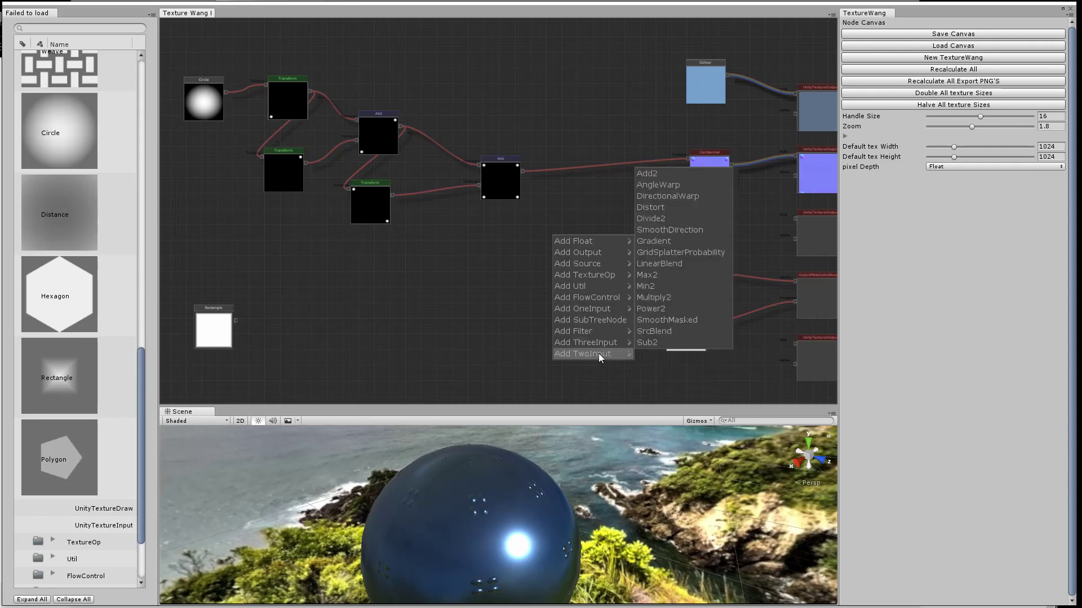
pyautogui.click(658, 177)
pyautogui.moveTo(523, 171); pyautogui.dragTo(549, 245)
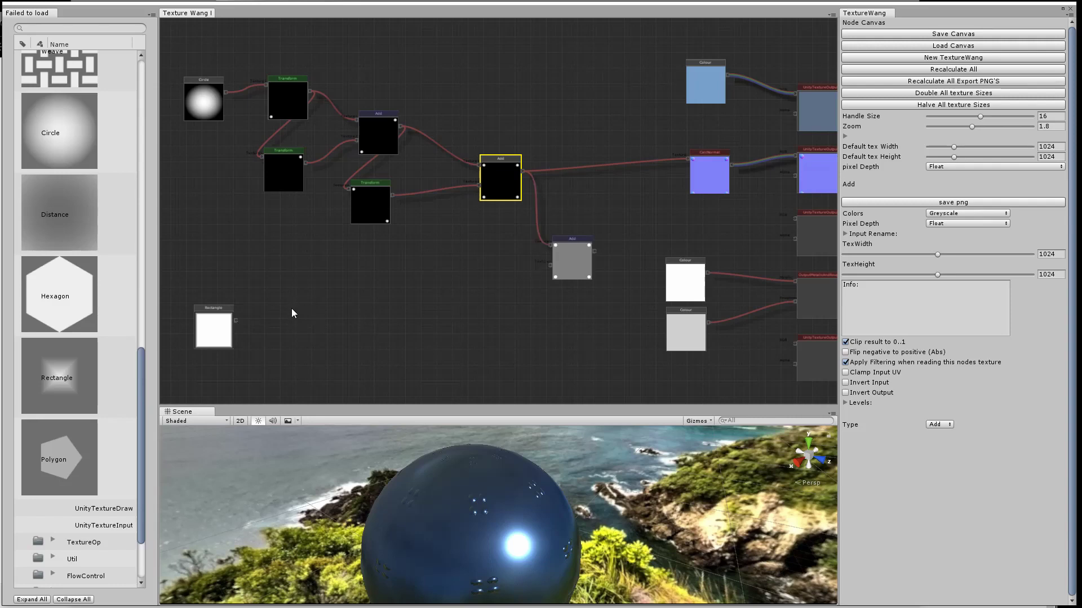
pyautogui.moveTo(236, 322); pyautogui.dragTo(550, 269)
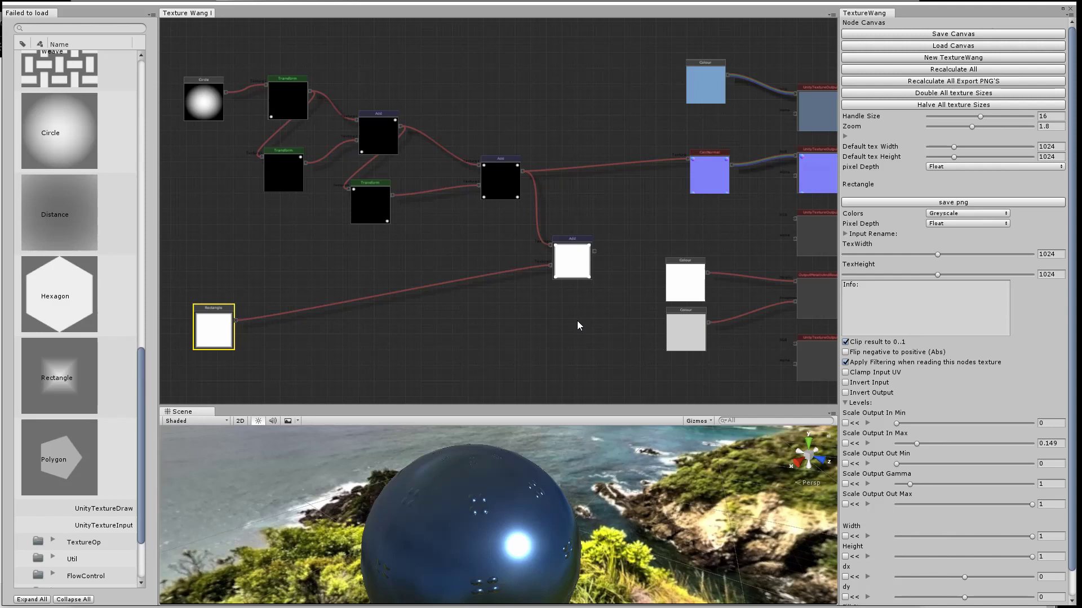
# - Preview the combined Add result and feed it into CalcNormal to add plate-edge grooves
pyautogui.scroll(3, 577, 320)
pyautogui.rightClick(594, 284)
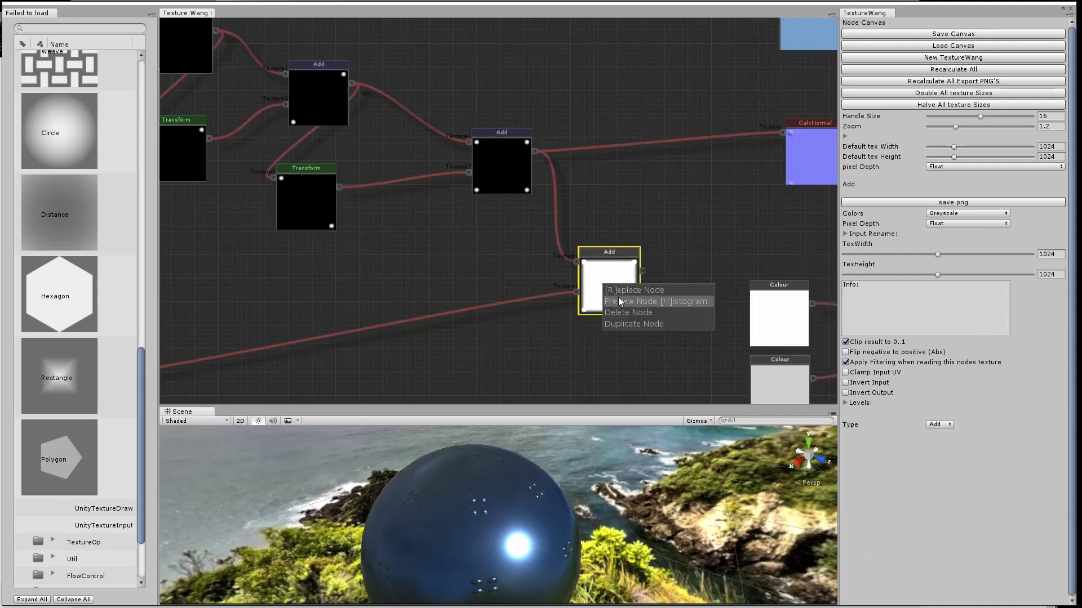
pyautogui.click(618, 298)
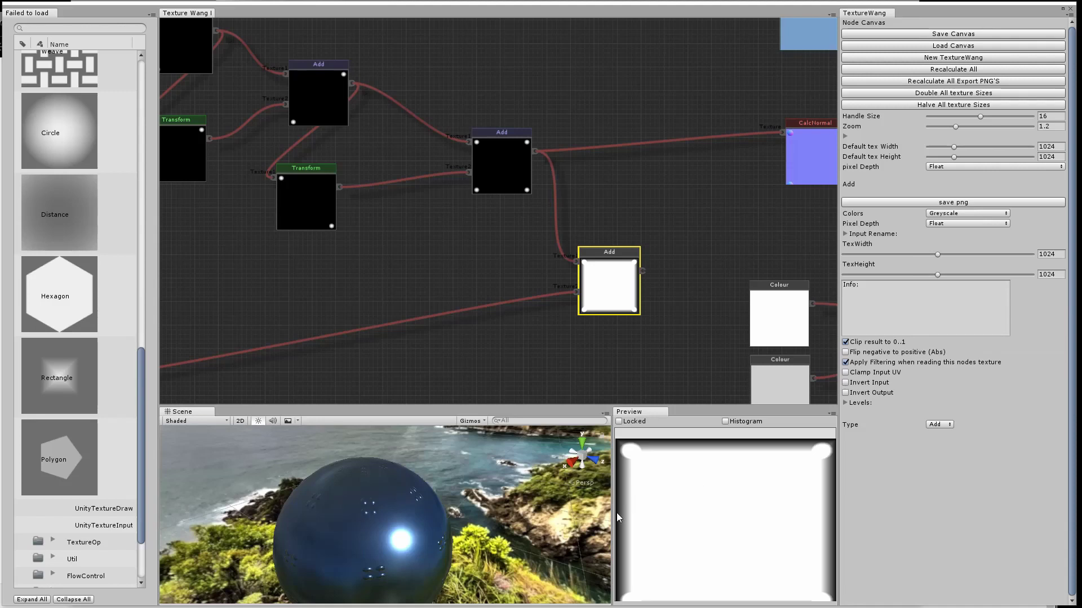
pyautogui.moveTo(613, 514); pyautogui.dragTo(569, 514)
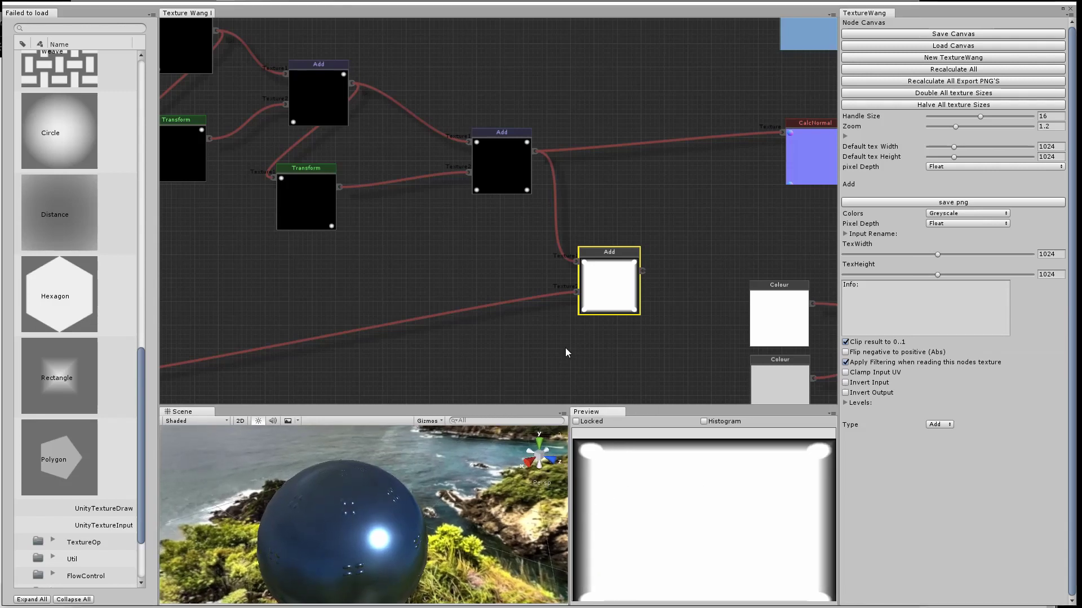
pyautogui.scroll(-6, 507, 320)
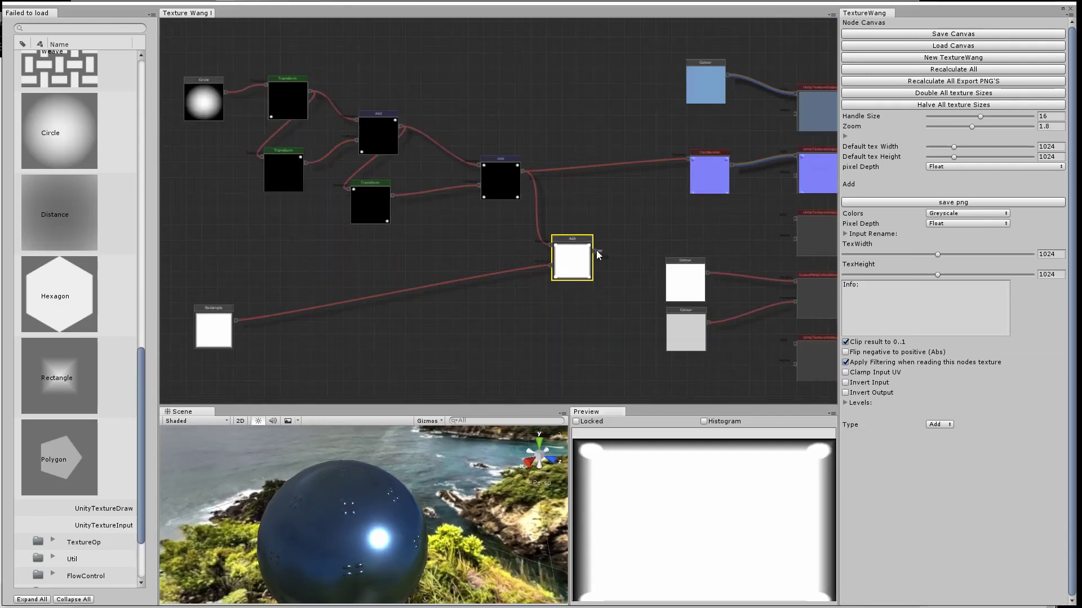
pyautogui.moveTo(596, 251); pyautogui.dragTo(688, 159)
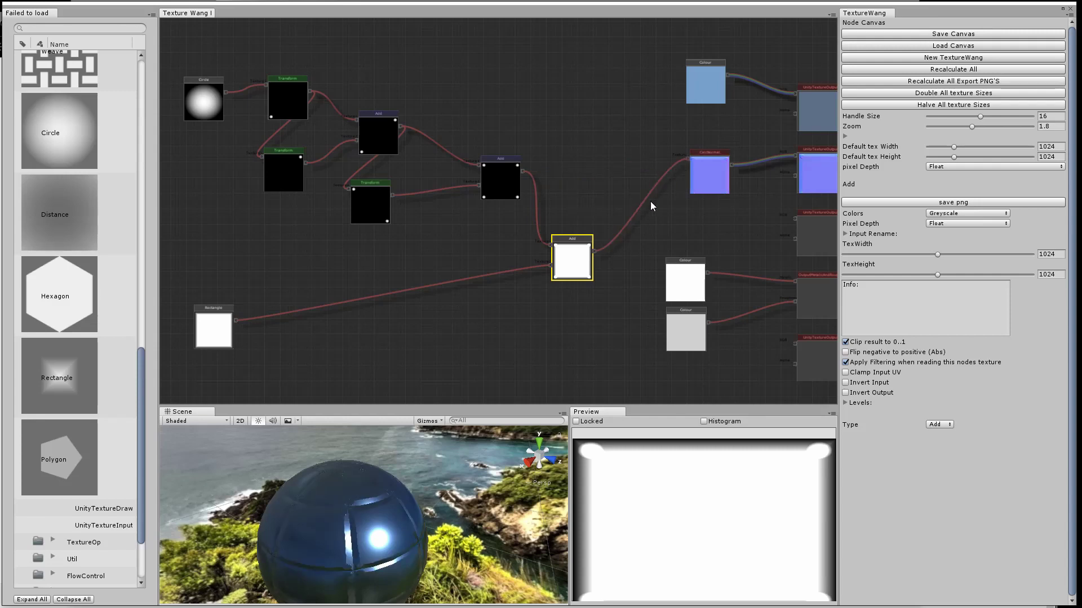
pyautogui.click(217, 338)
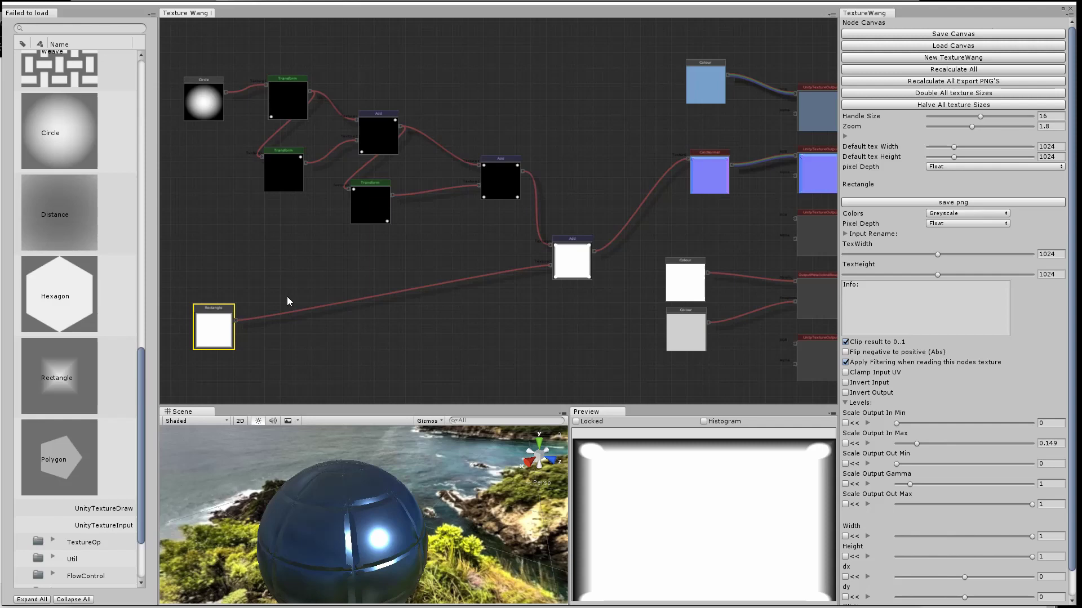
# - Add a single-input Add node fed by the Rectangle, darkening its output to mid grey
pyautogui.rightClick(287, 297)
pyautogui.moveTo(338, 246)
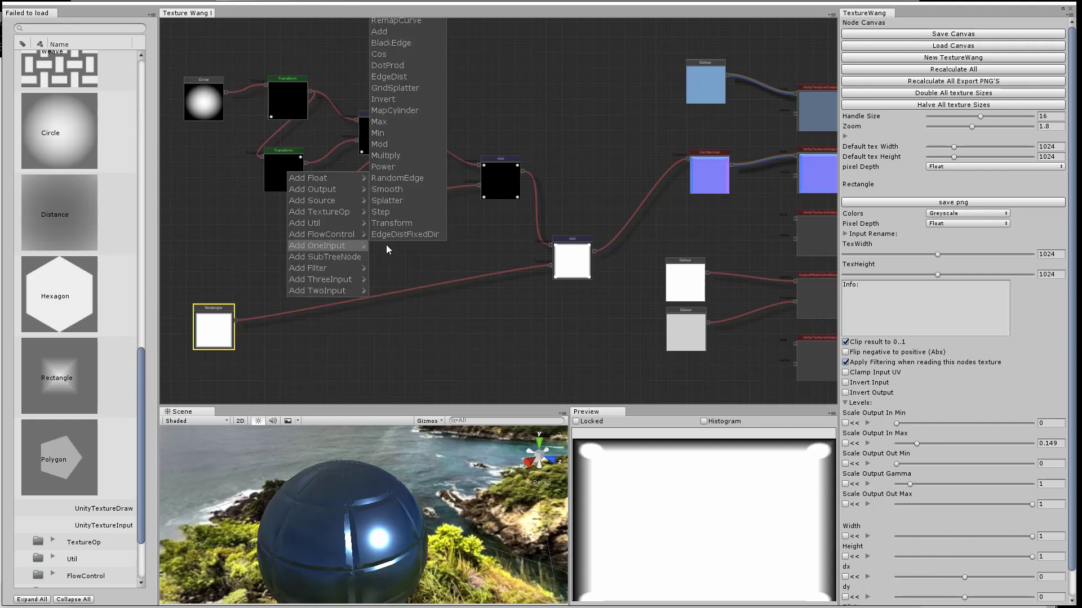
pyautogui.click(387, 32)
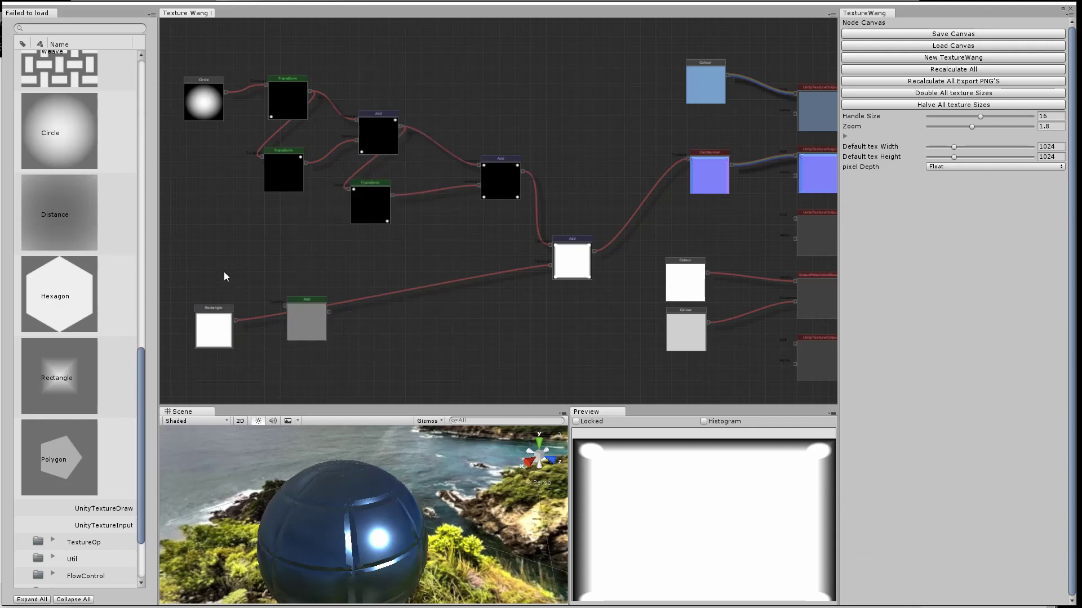
pyautogui.moveTo(235, 320); pyautogui.dragTo(551, 267)
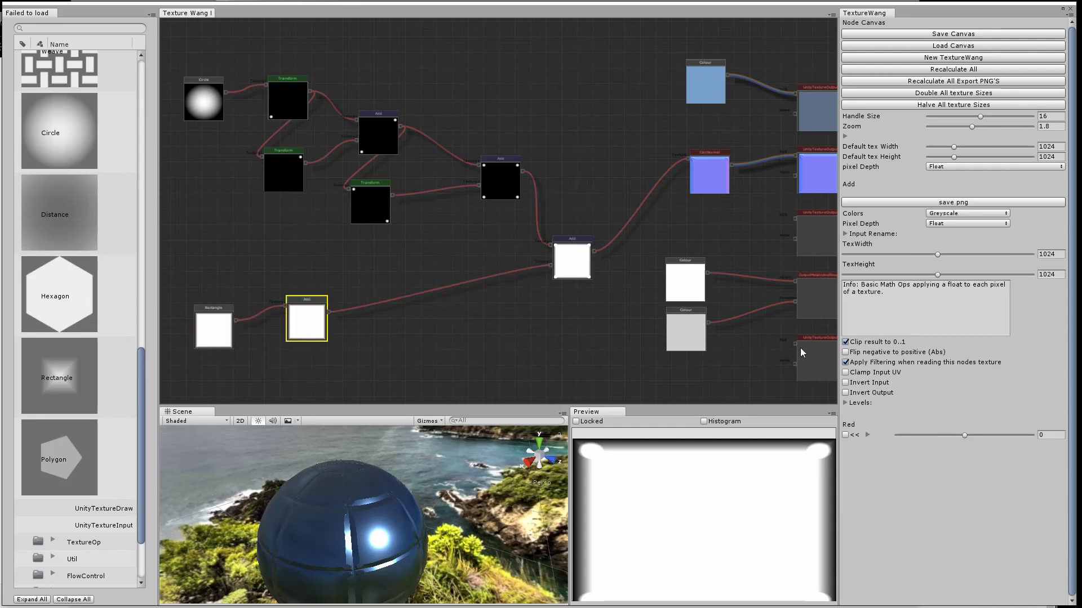
pyautogui.click(845, 404)
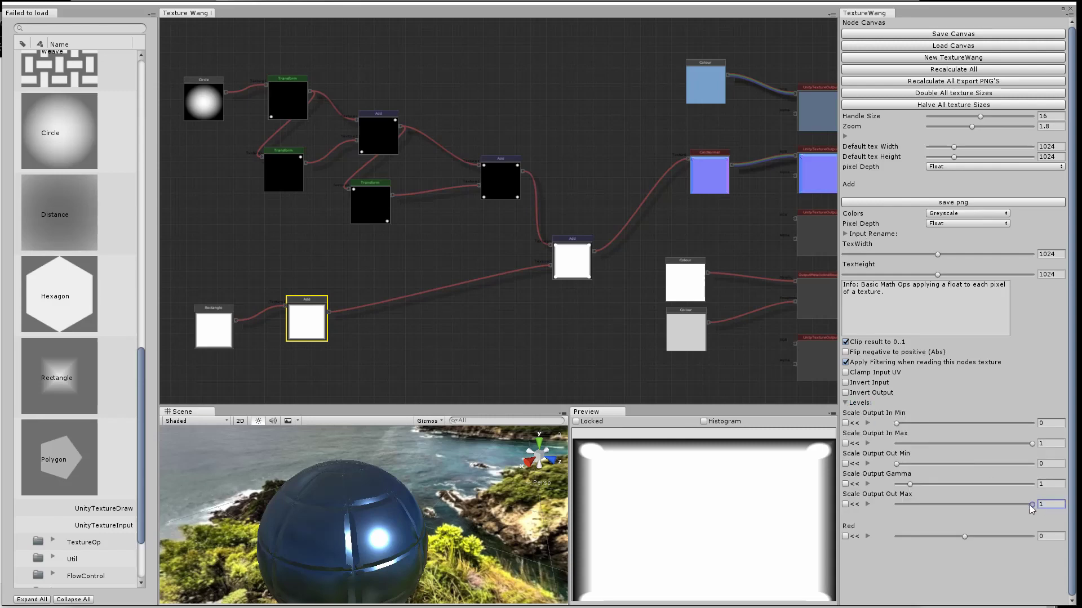
pyautogui.moveTo(1030, 505); pyautogui.dragTo(973, 512)
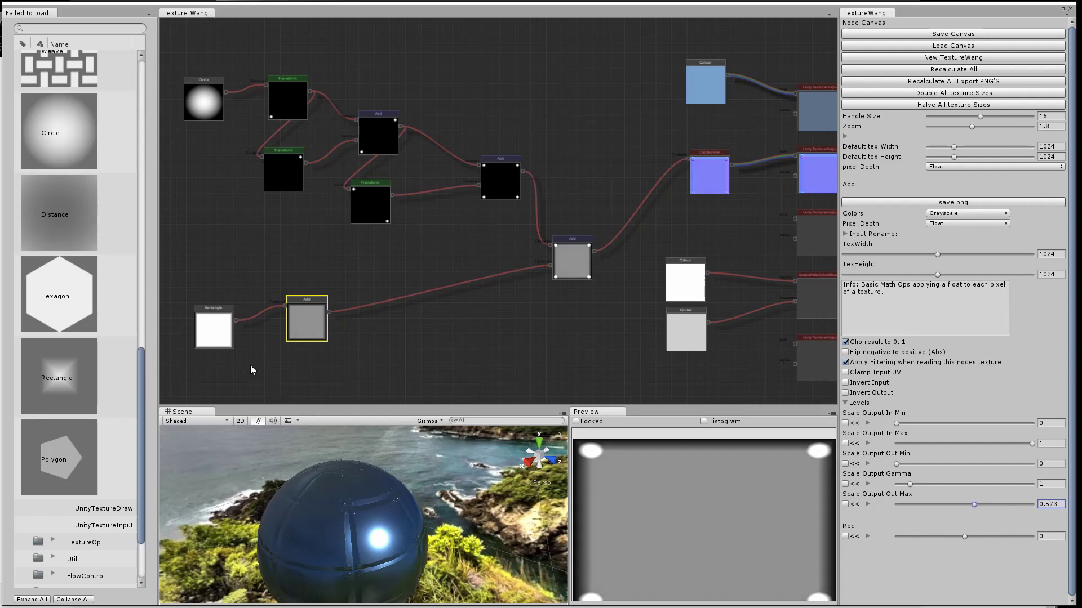
# - Lower the Rectangle's Levels input max to 0.02 for thinner seam grooves on the sphere
pyautogui.click(223, 334)
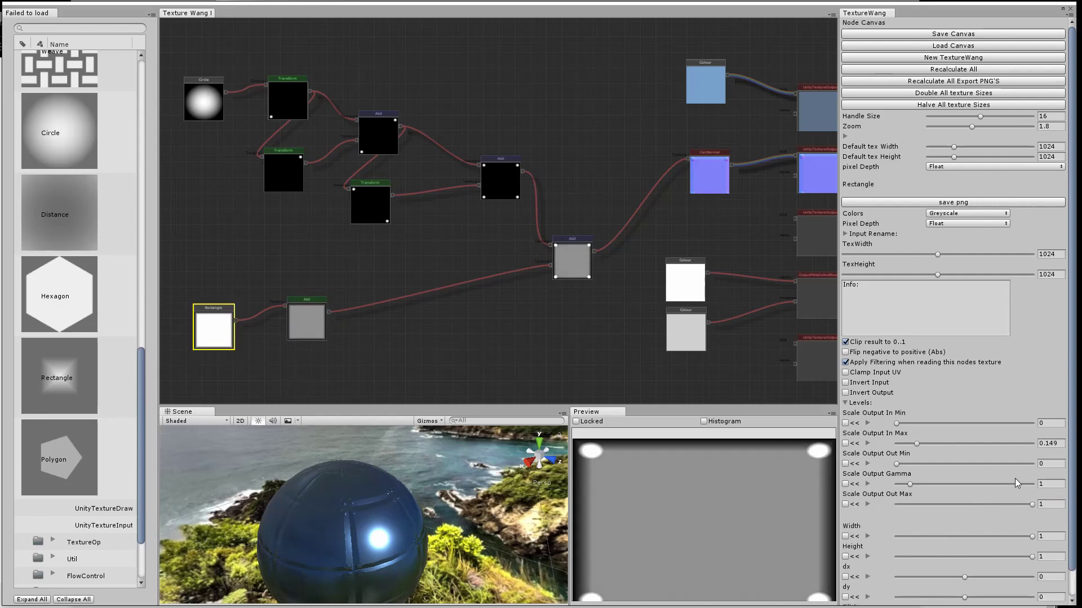
pyautogui.moveTo(915, 444); pyautogui.dragTo(902, 446)
pyautogui.scroll(5, 434, 541)
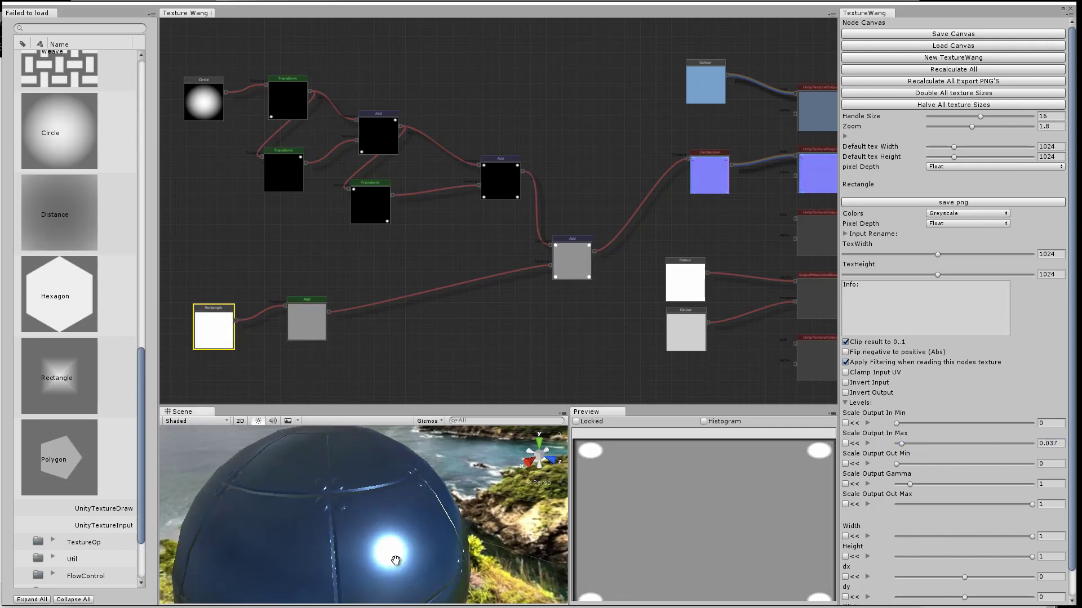
pyautogui.moveTo(396, 561); pyautogui.dragTo(387, 514)
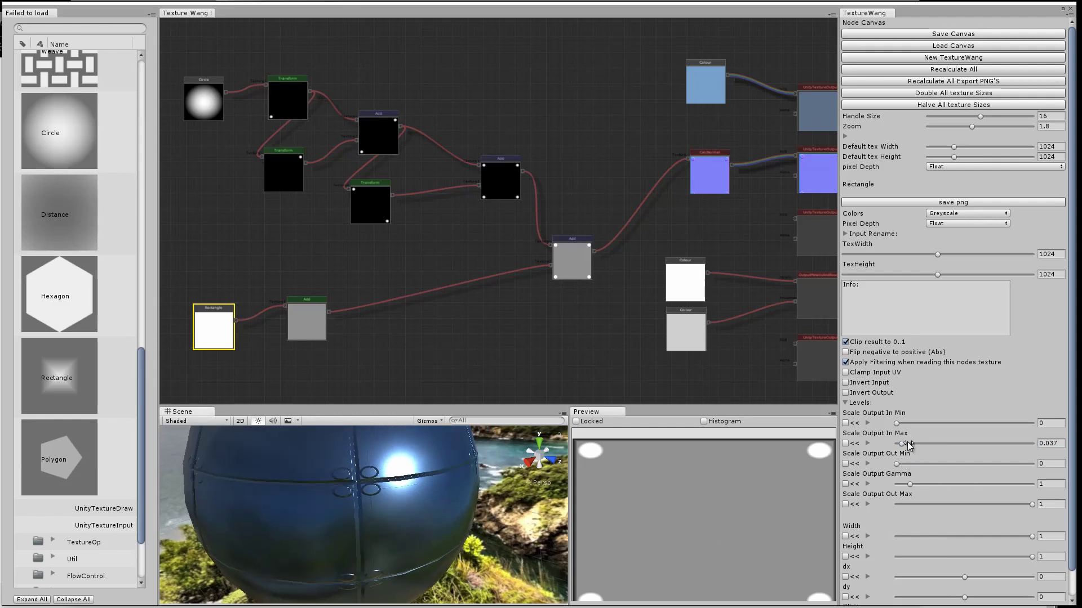
pyautogui.moveTo(903, 445); pyautogui.dragTo(903, 445)
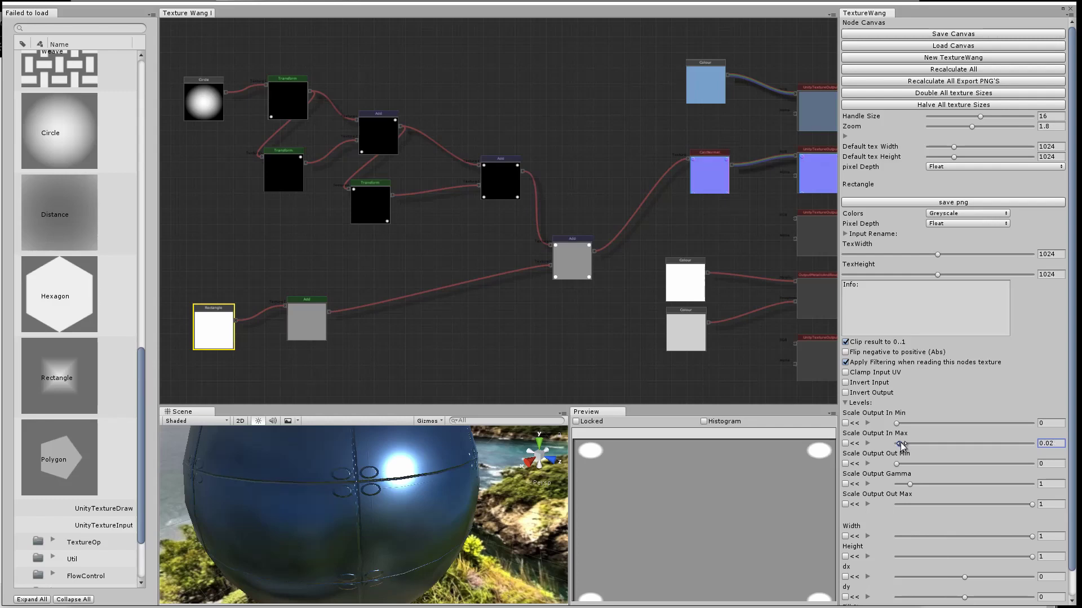
pyautogui.scroll(-2, 454, 479)
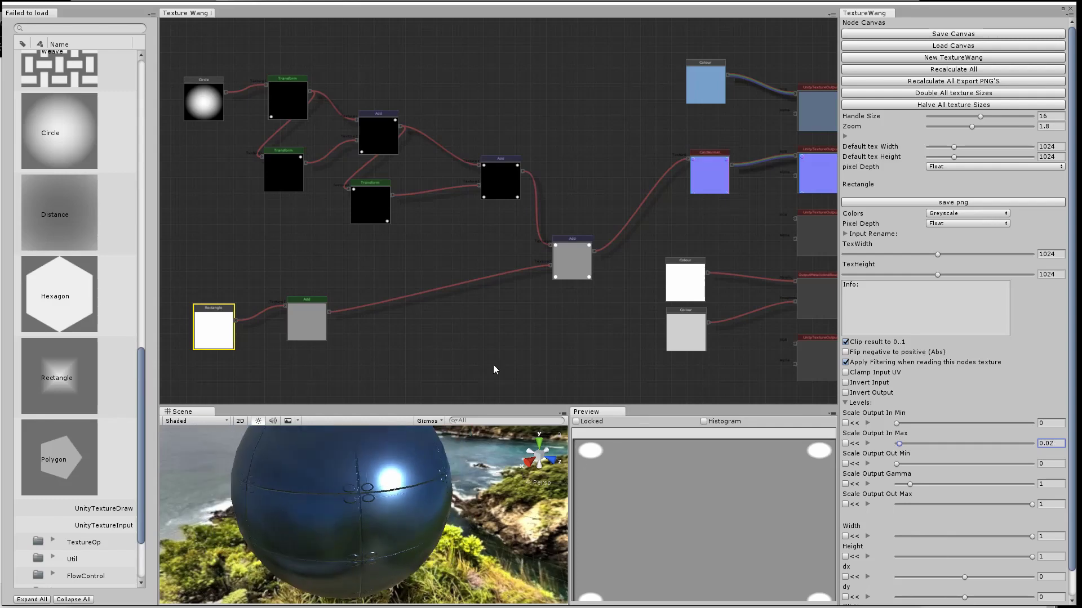
pyautogui.moveTo(442, 280); pyautogui.dragTo(448, 332)
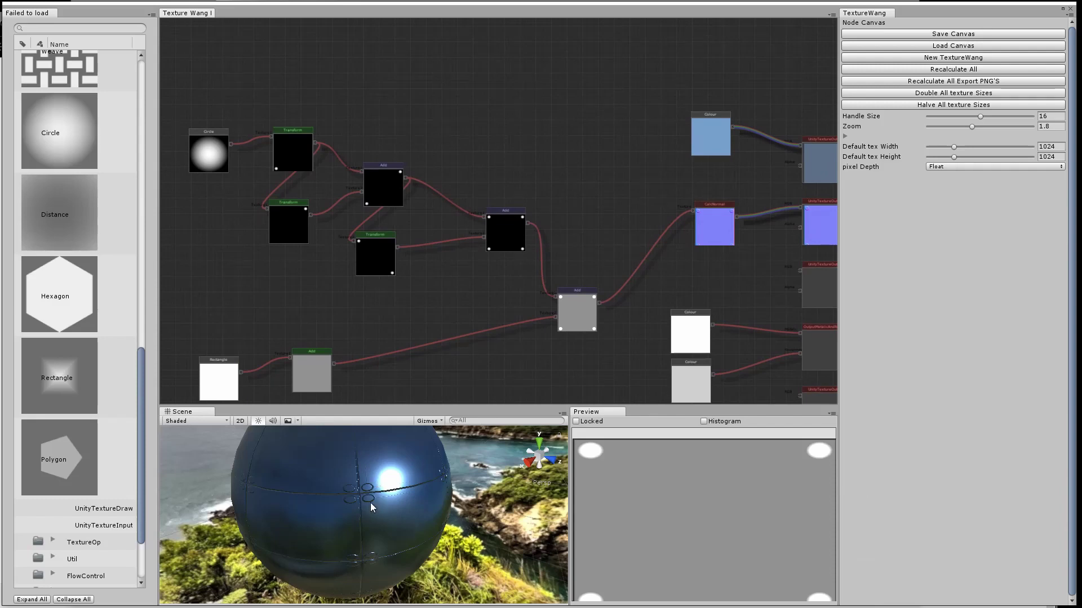
# - Set the Circle node's RadiusX and RadiusY to 0.3
pyautogui.click(215, 157)
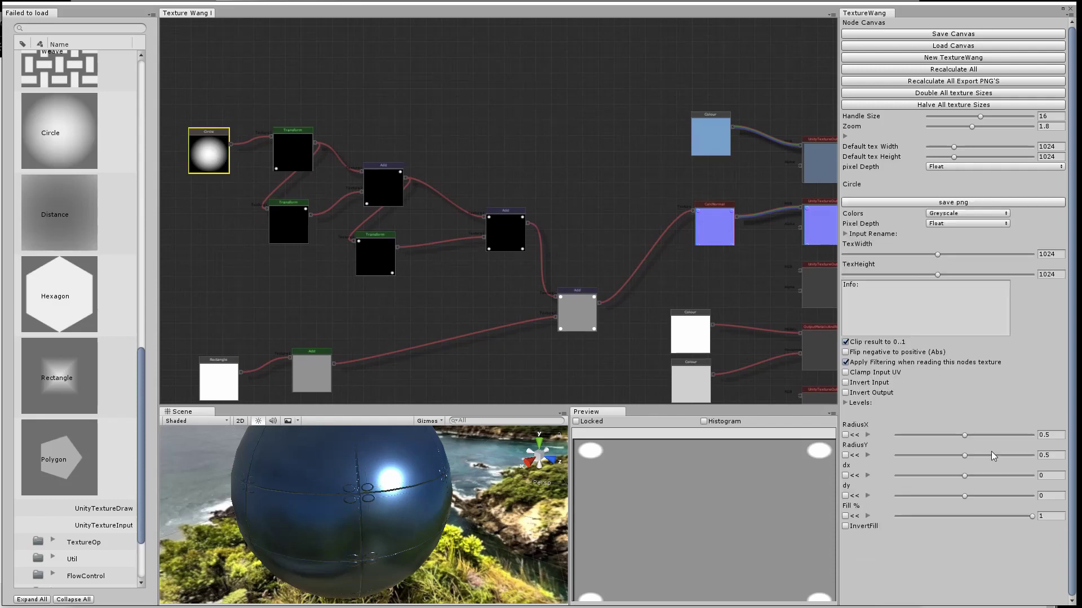
pyautogui.click(1052, 435)
pyautogui.write('.3')
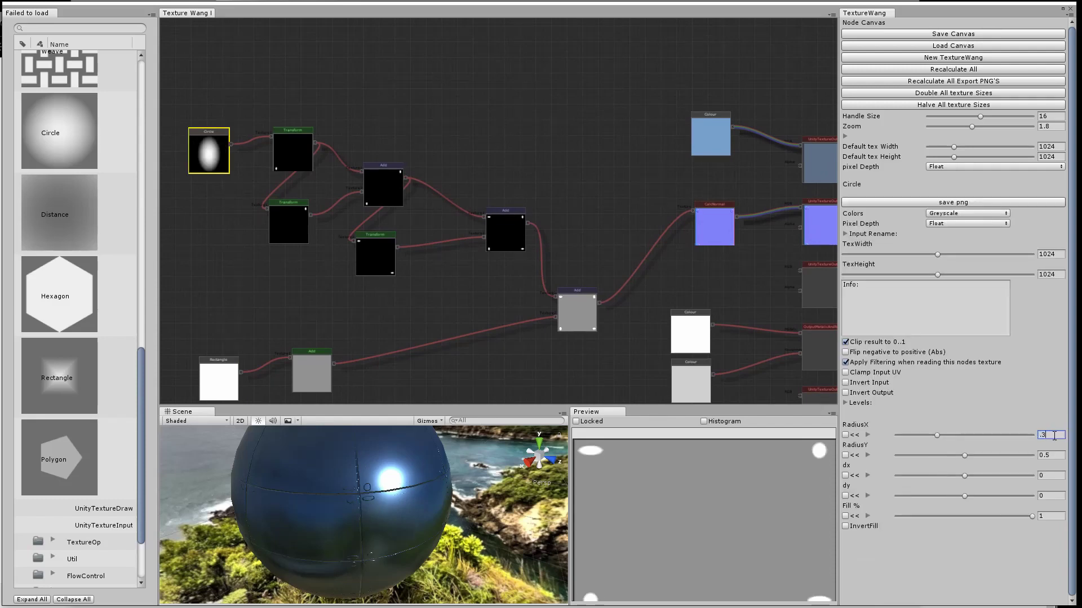
pyautogui.press('Tab')
pyautogui.write('.3')
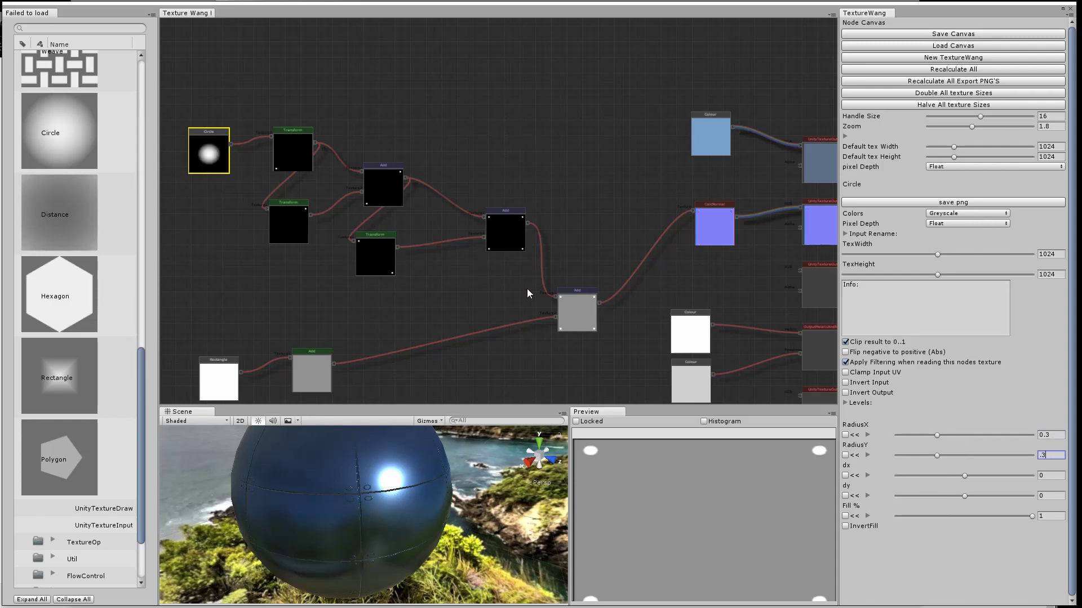
# - Lower the rivet-combining Add node's Levels output max to 0.278 and tidy the node layout
pyautogui.moveTo(506, 327); pyautogui.dragTo(508, 280)
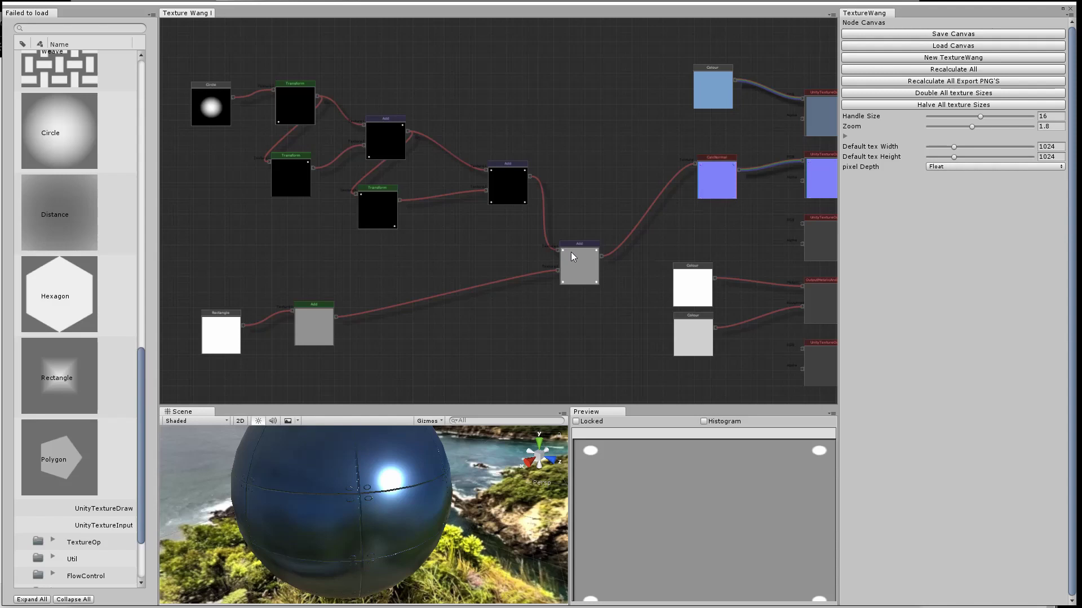
pyautogui.click(510, 183)
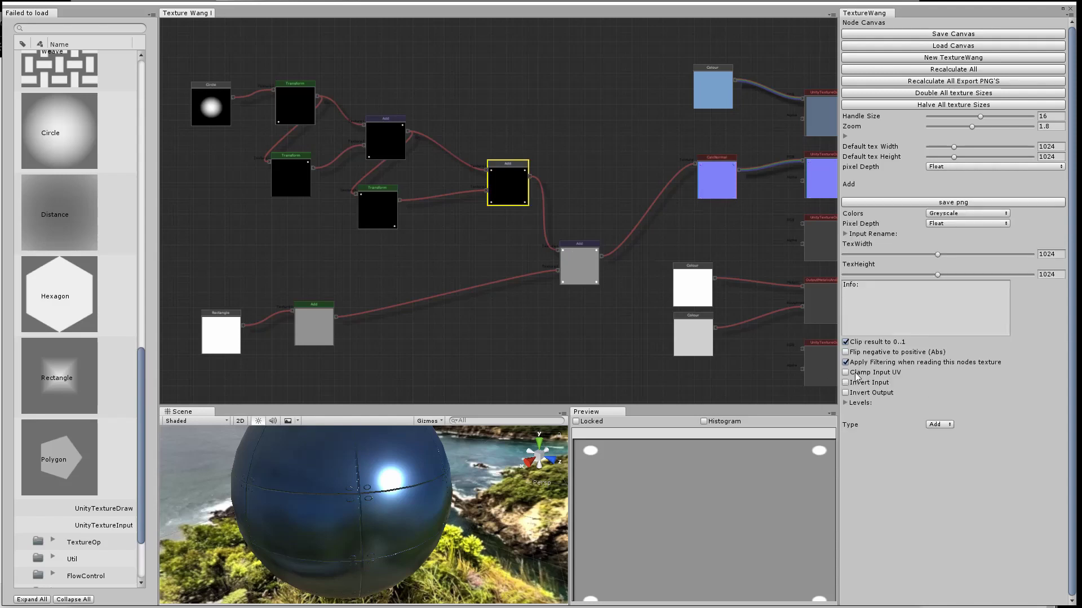
pyautogui.click(846, 403)
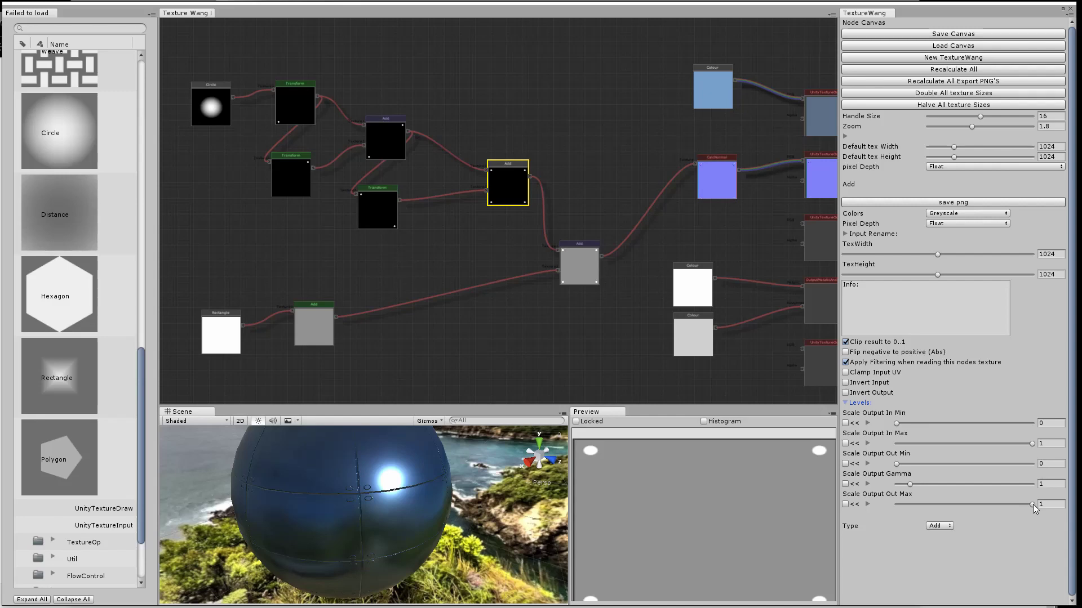
pyautogui.moveTo(1033, 504); pyautogui.dragTo(925, 500)
pyautogui.scroll(6, 452, 513)
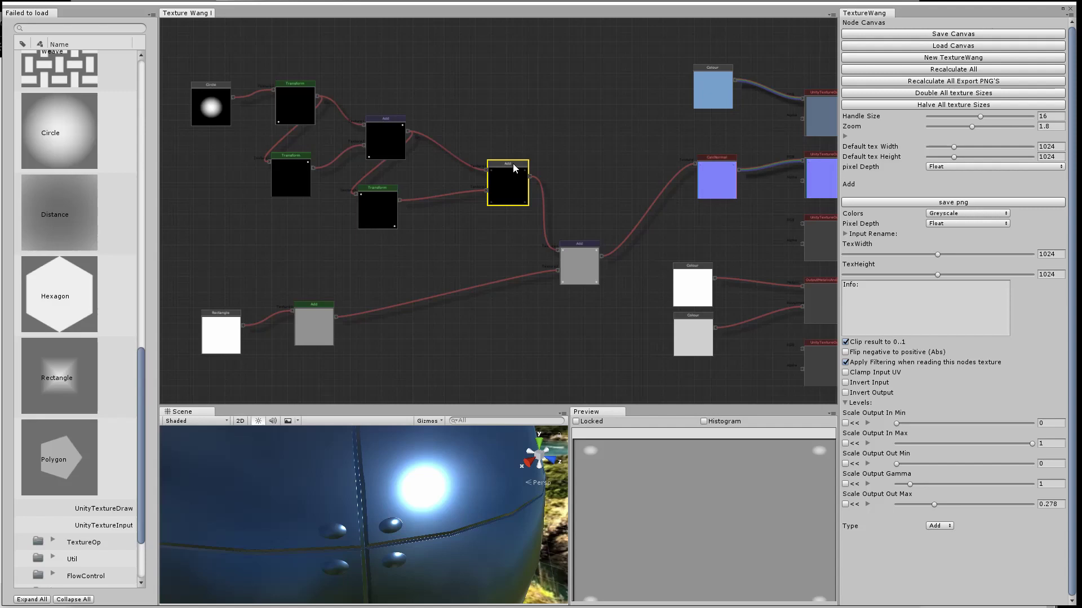
pyautogui.moveTo(512, 163); pyautogui.dragTo(464, 73)
pyautogui.moveTo(453, 175); pyautogui.dragTo(505, 215)
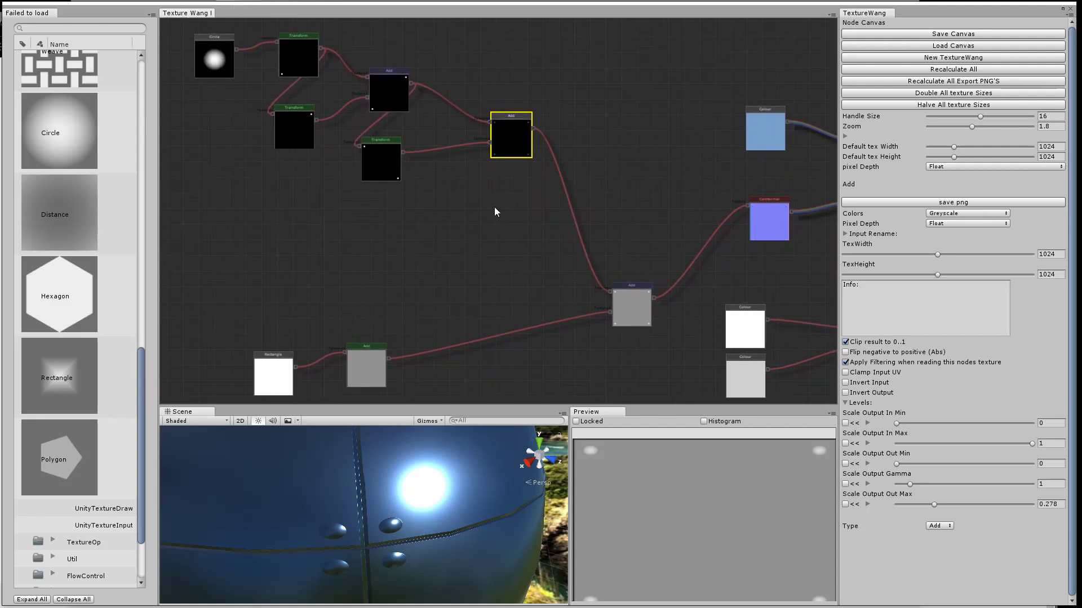
# - Add a Smooth node fed by the rivet Add node with blur distance 20
pyautogui.rightClick(476, 225)
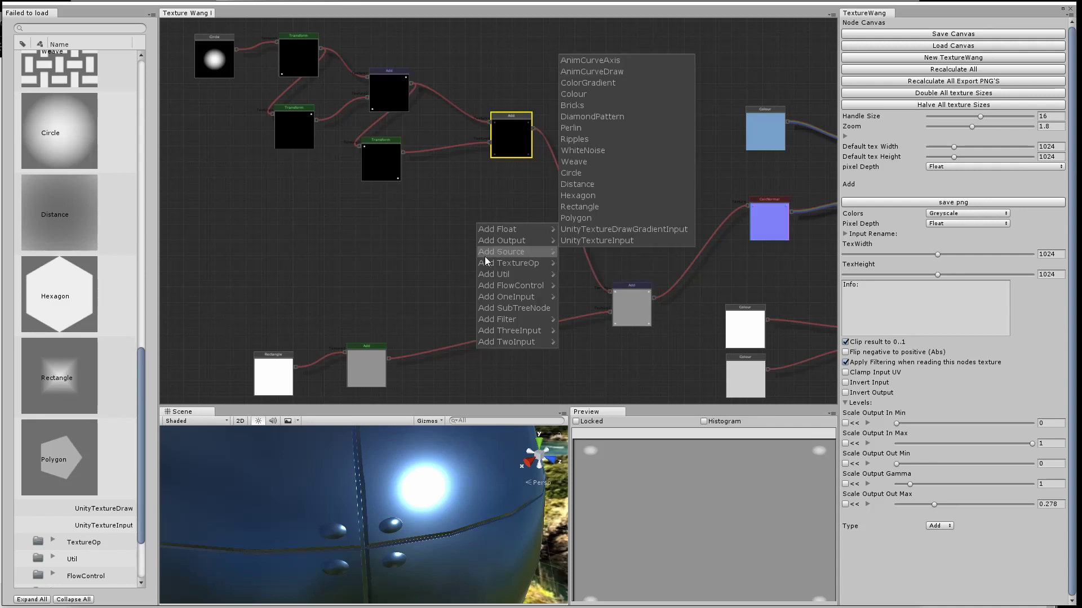
pyautogui.moveTo(520, 298)
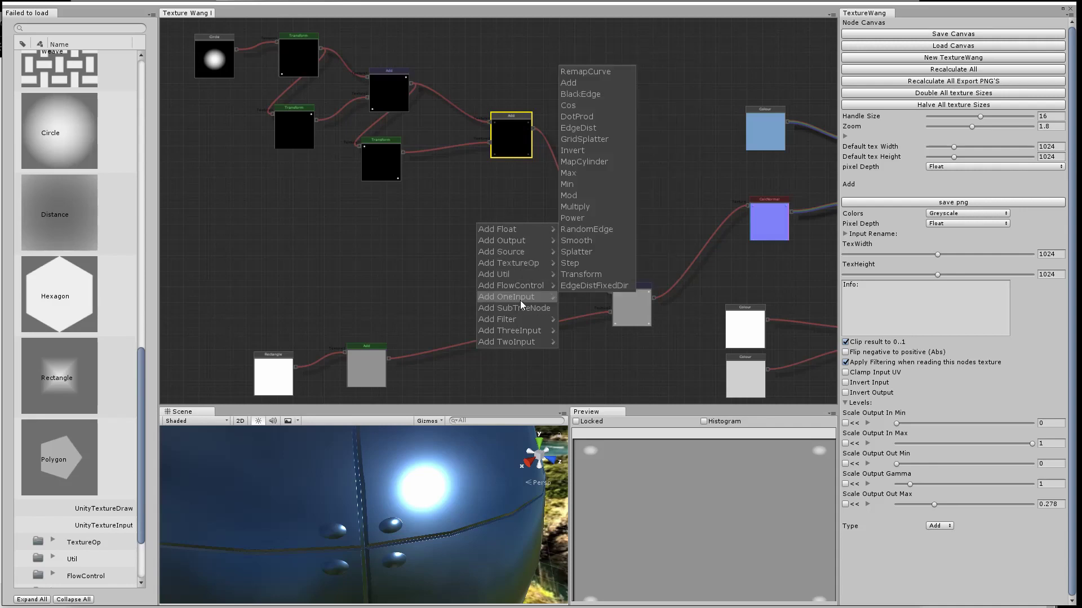
pyautogui.click(582, 241)
pyautogui.click(498, 226)
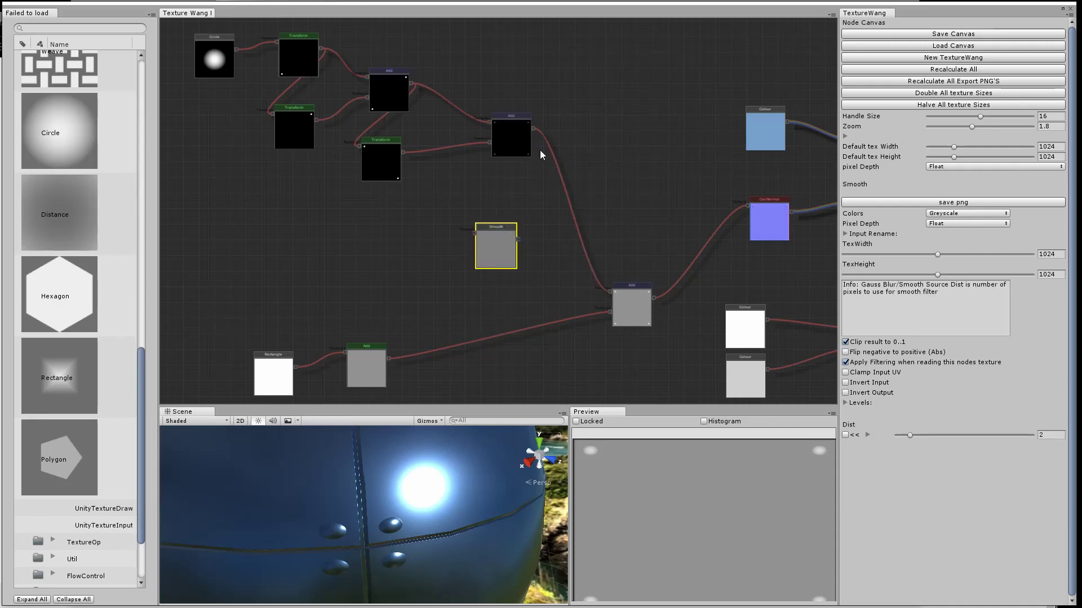
pyautogui.moveTo(533, 129); pyautogui.dragTo(474, 233)
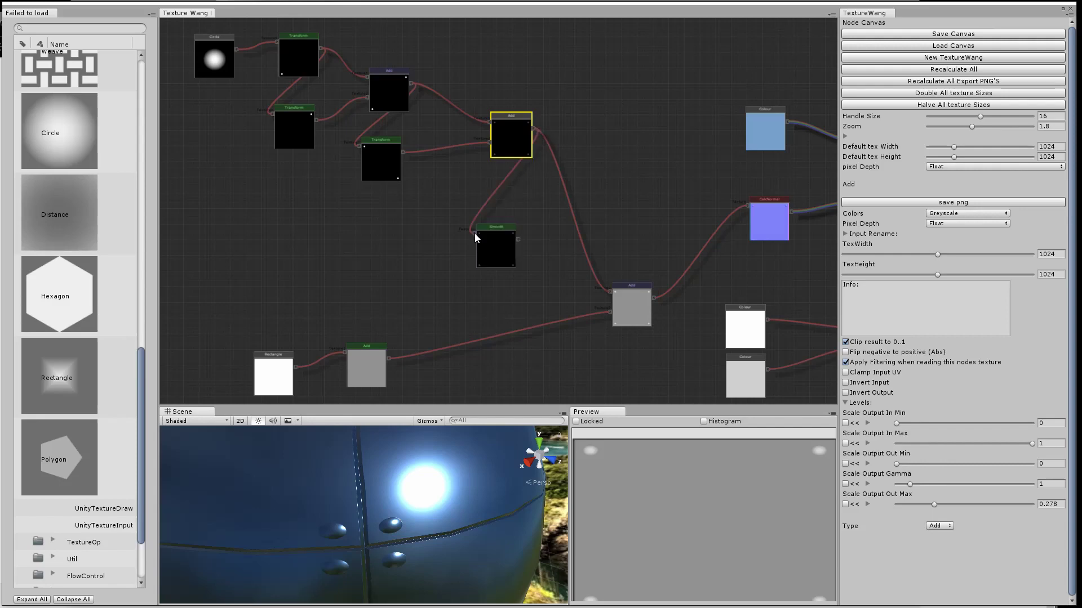
pyautogui.click(563, 282)
pyautogui.click(498, 251)
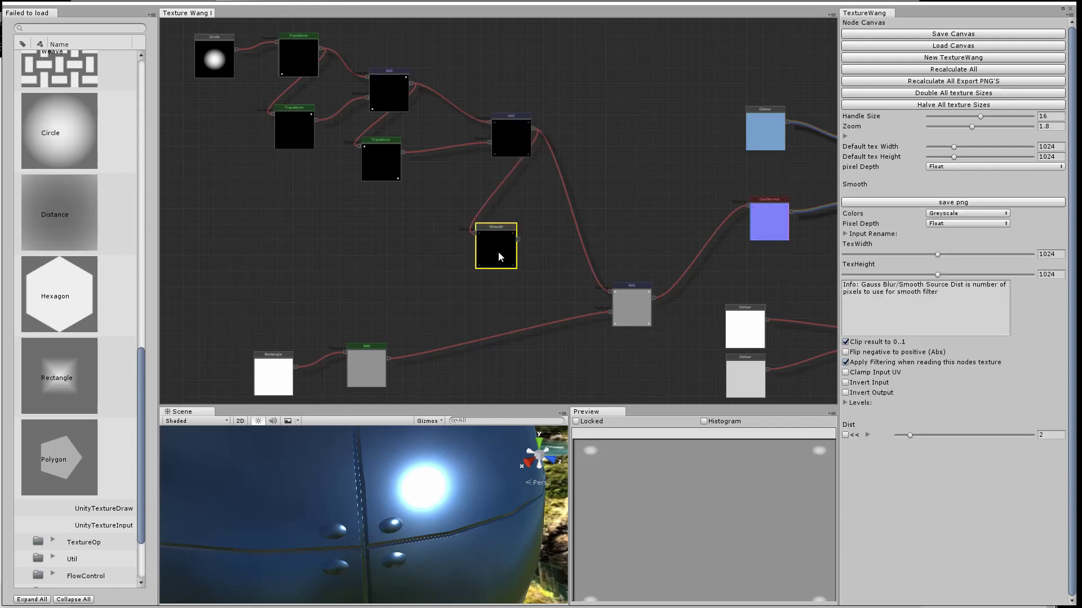
pyautogui.click(911, 436)
pyautogui.write('0')
# - Move the rivet Add and Smooth nodes further left in the graph
pyautogui.moveTo(542, 235); pyautogui.dragTo(519, 223)
pyautogui.click(490, 89)
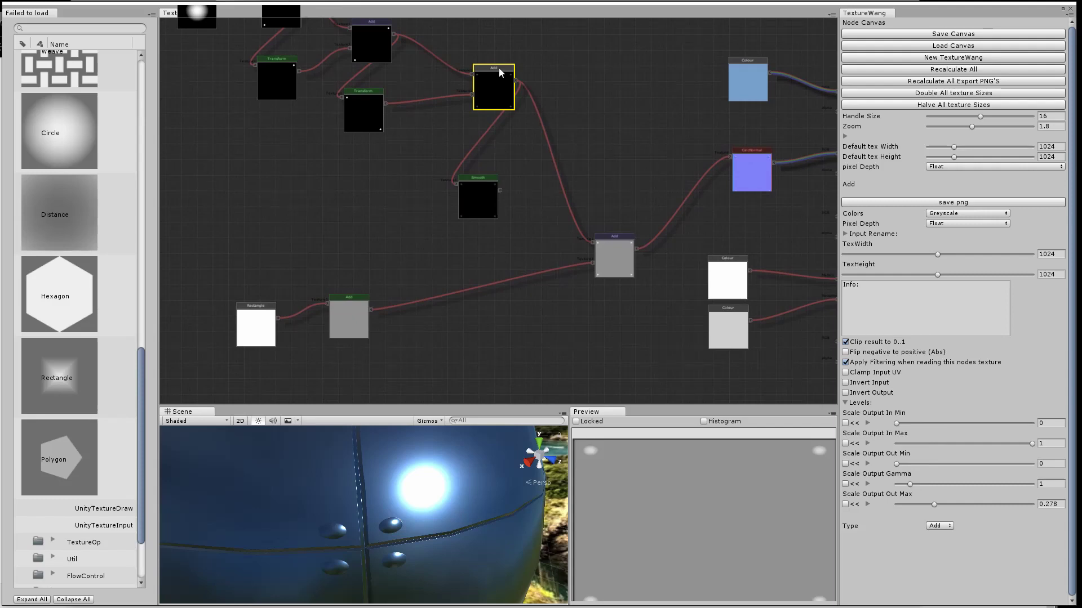
pyautogui.moveTo(499, 68); pyautogui.dragTo(387, 91)
pyautogui.click(478, 177)
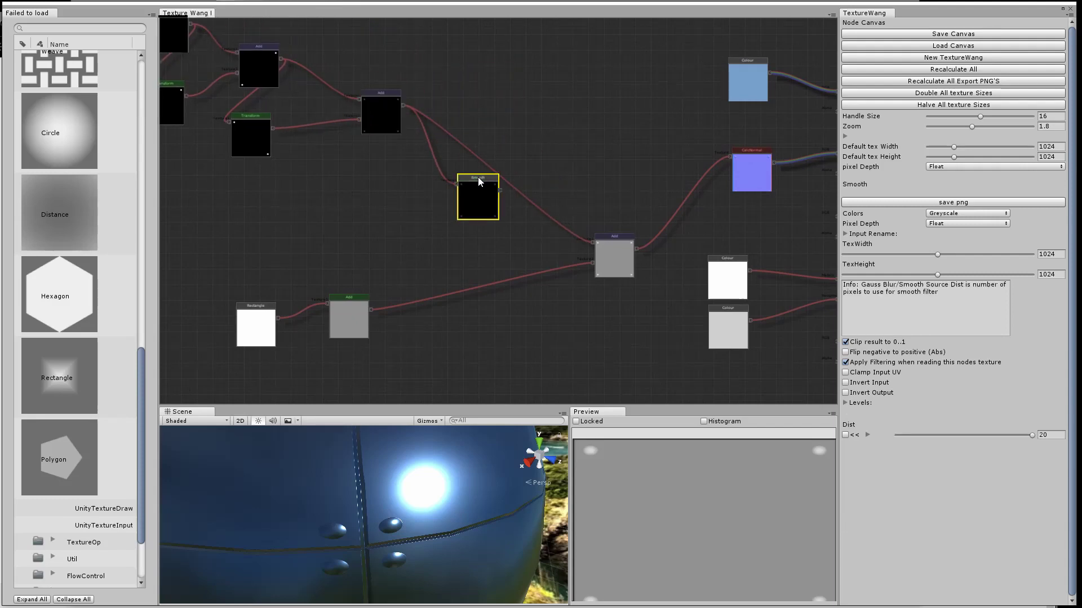
pyautogui.moveTo(478, 177); pyautogui.dragTo(437, 175)
# - Add a Sub node subtracting the blurred rivets from the seam Add result
pyautogui.rightClick(488, 233)
pyautogui.moveTo(525, 354)
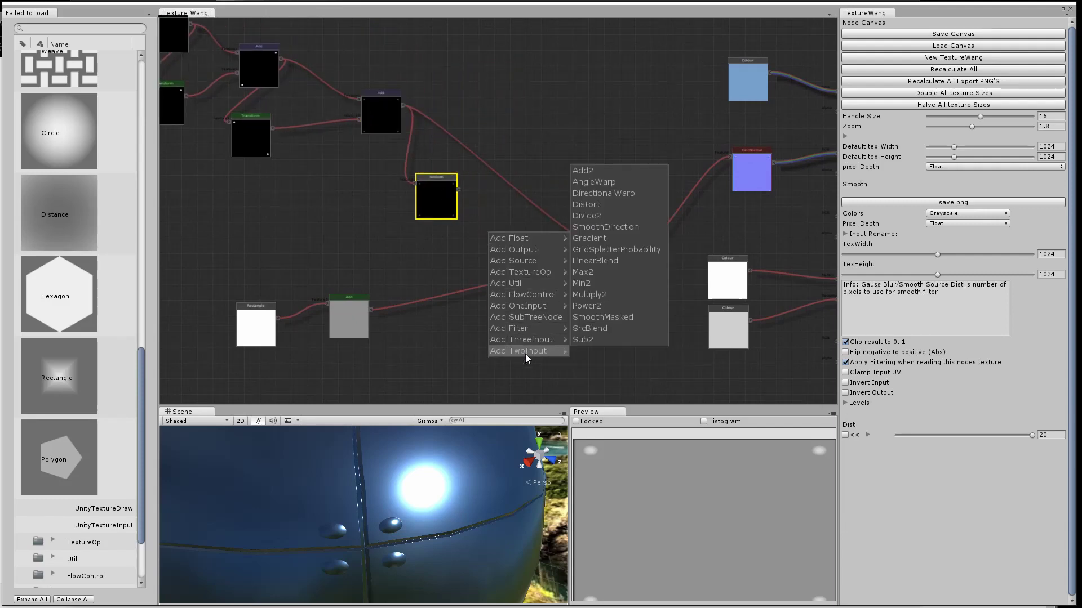
pyautogui.click(583, 340)
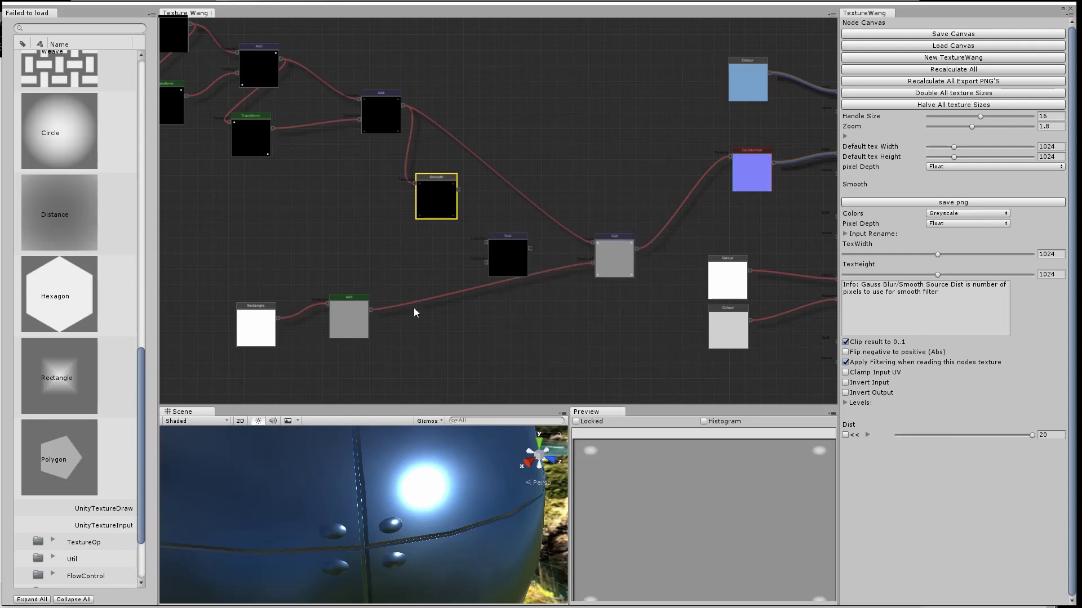
pyautogui.moveTo(372, 310); pyautogui.dragTo(486, 242)
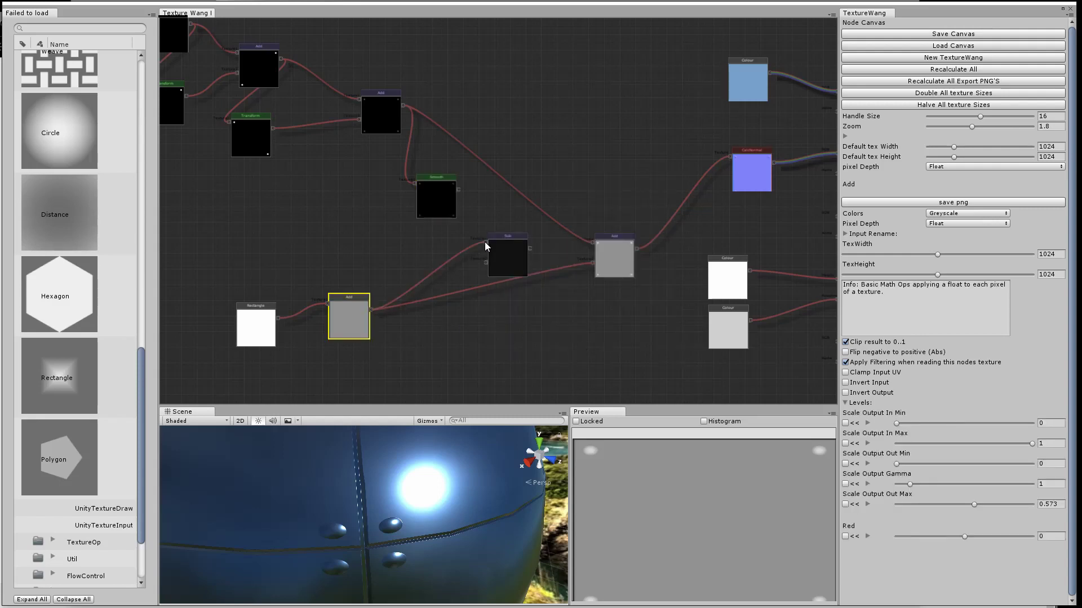
pyautogui.moveTo(458, 190); pyautogui.dragTo(488, 261)
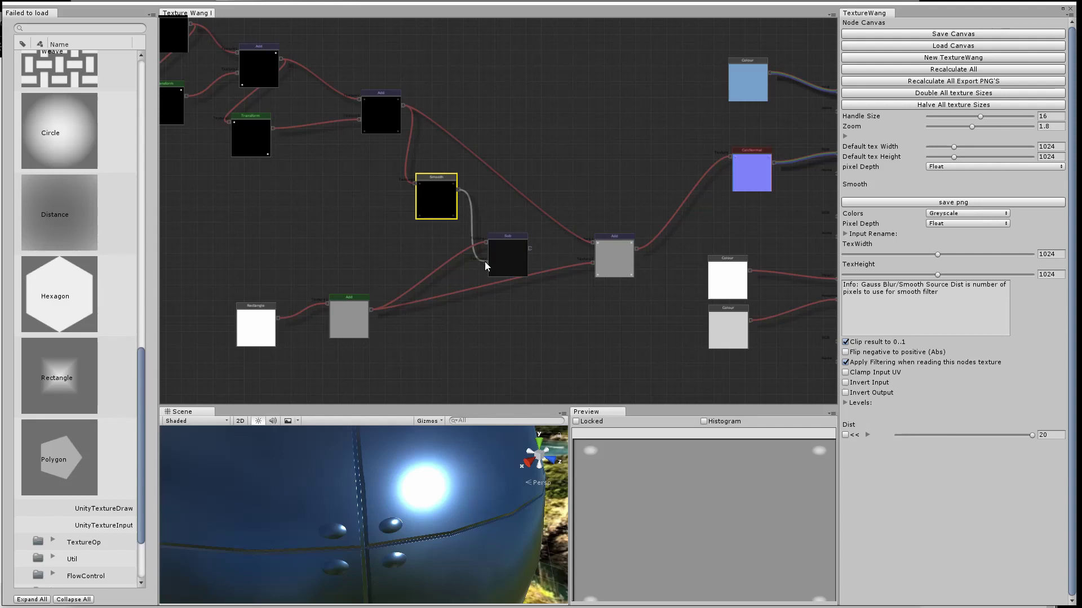
pyautogui.moveTo(485, 262); pyautogui.dragTo(485, 263)
pyautogui.rightClick(507, 259)
pyautogui.click(525, 275)
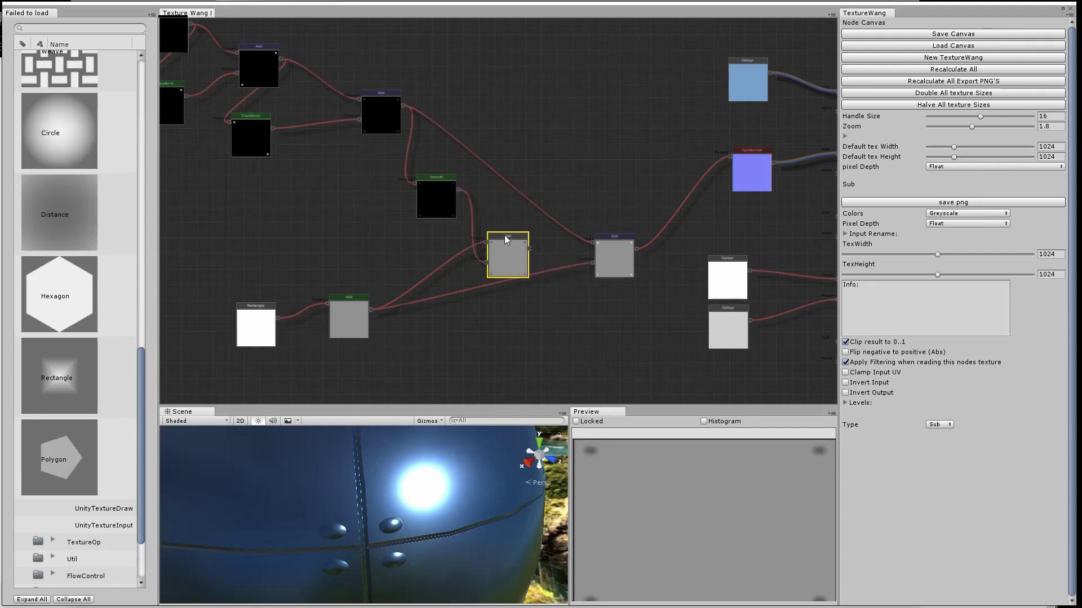
pyautogui.moveTo(504, 237); pyautogui.dragTo(592, 264)
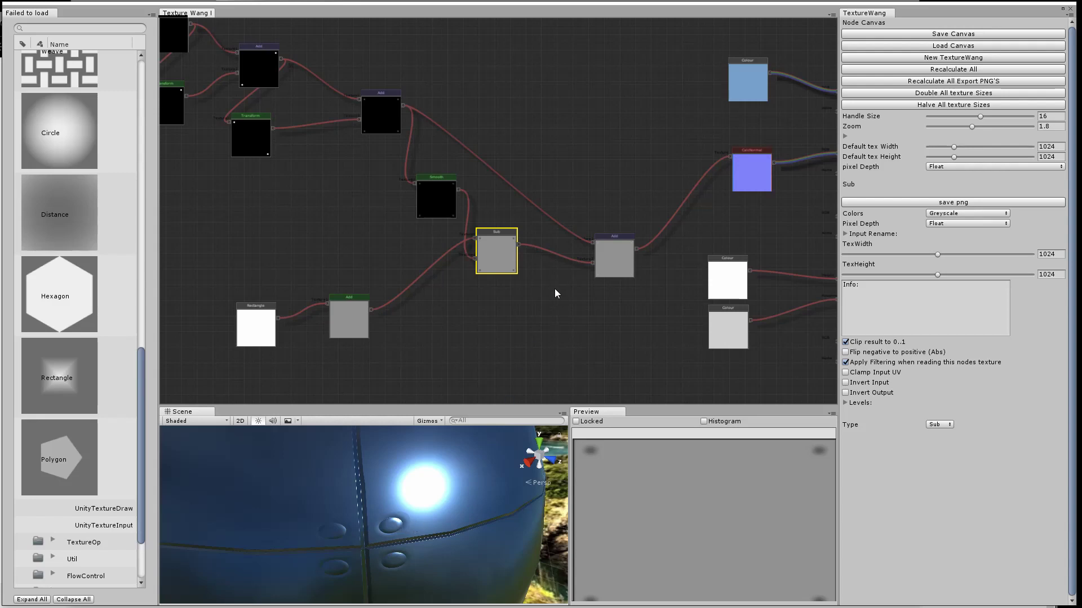
# - Move the combined Add node up-left and add a new single-input Add node
pyautogui.click(437, 276)
pyautogui.scroll(-3, 508, 225)
pyautogui.moveTo(500, 246); pyautogui.dragTo(440, 187)
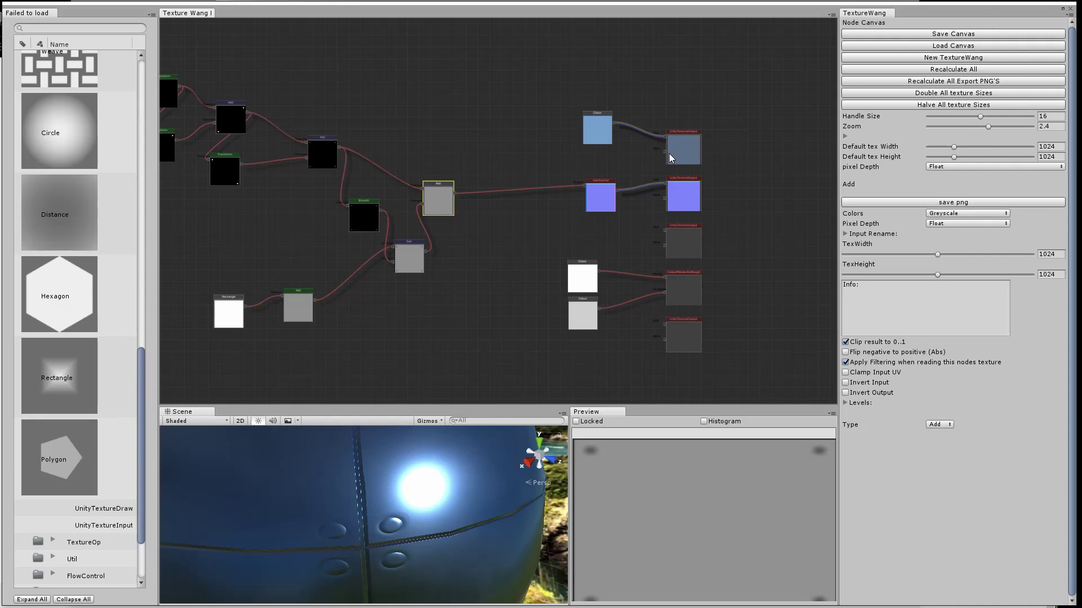
pyautogui.rightClick(501, 198)
pyautogui.moveTo(546, 271)
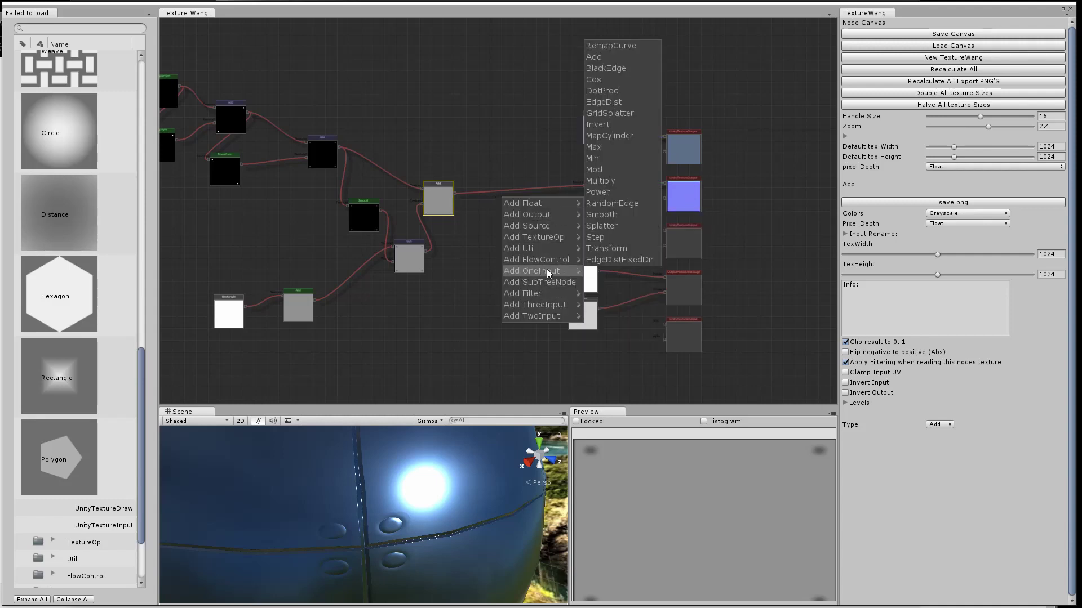
pyautogui.click(604, 57)
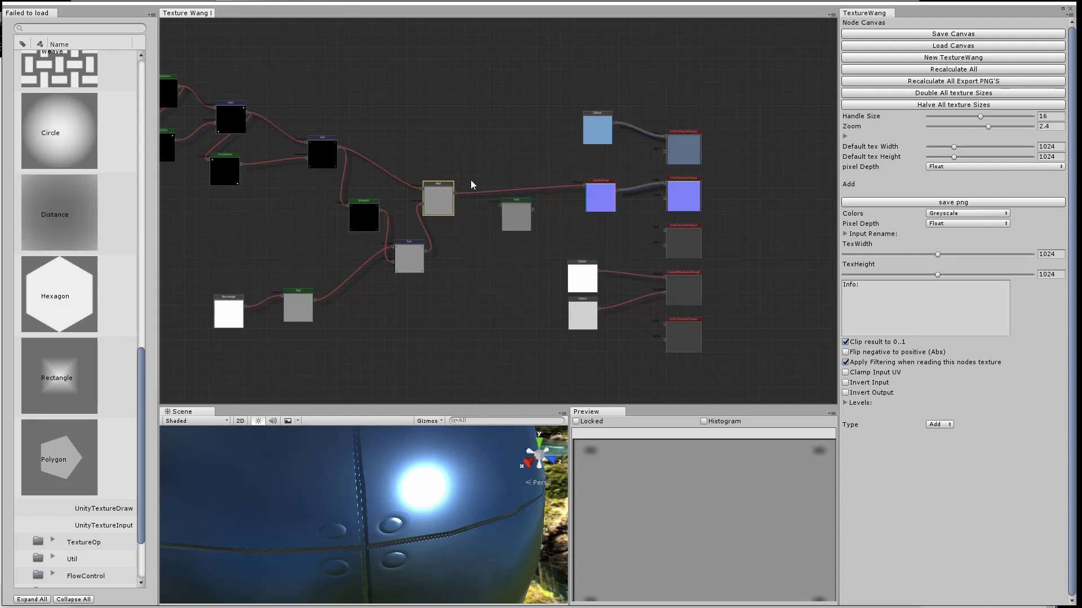
# - Connect the new Add node's output to CalcNormal and the third texture output's RGB input
pyautogui.moveTo(501, 205); pyautogui.dragTo(536, 210)
pyautogui.scroll(5, 463, 190)
pyautogui.moveTo(425, 180); pyautogui.dragTo(646, 166)
pyautogui.moveTo(558, 207); pyautogui.dragTo(783, 244)
pyautogui.moveTo(485, 213); pyautogui.dragTo(508, 217)
pyautogui.moveTo(428, 338); pyautogui.dragTo(537, 169)
# - Expand the Subroutines group of the node library and scroll down to Scratch2
pyautogui.rightClick(299, 282)
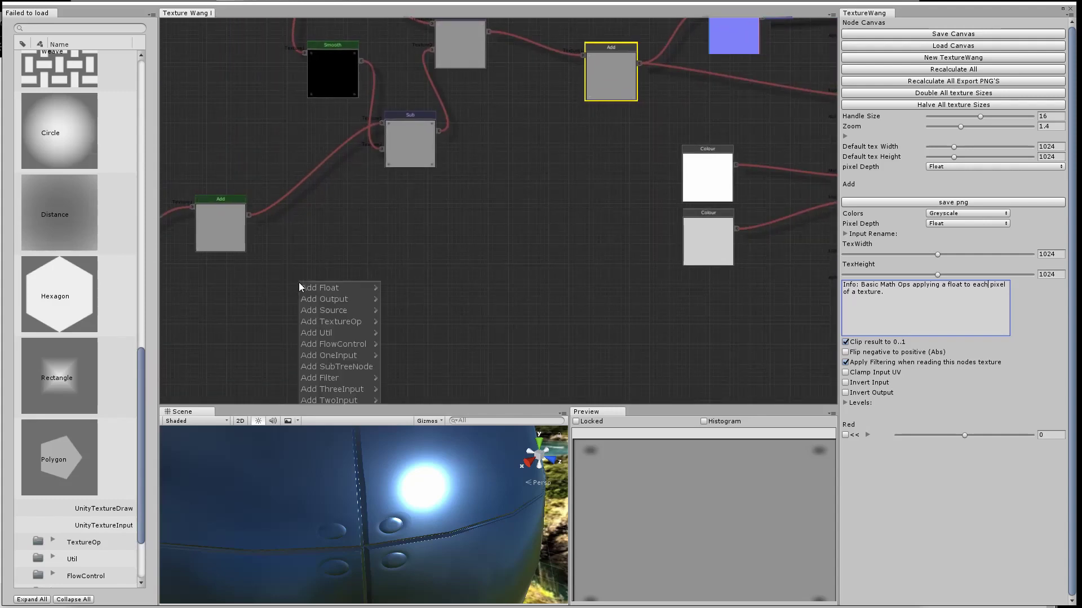
pyautogui.moveTo(347, 325)
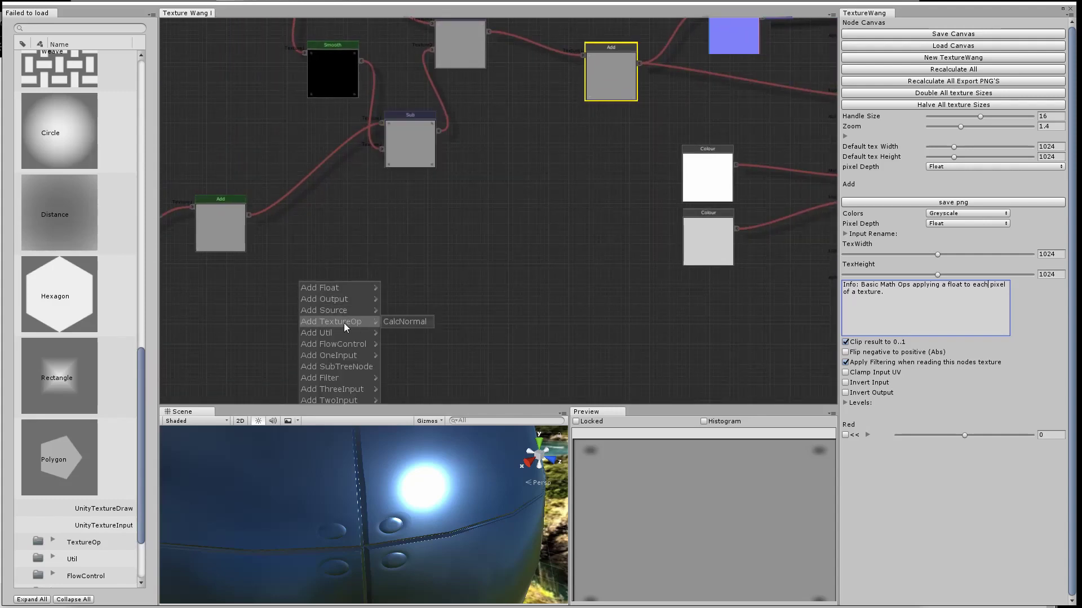
pyautogui.click(338, 231)
pyautogui.scroll(-3, 139, 399)
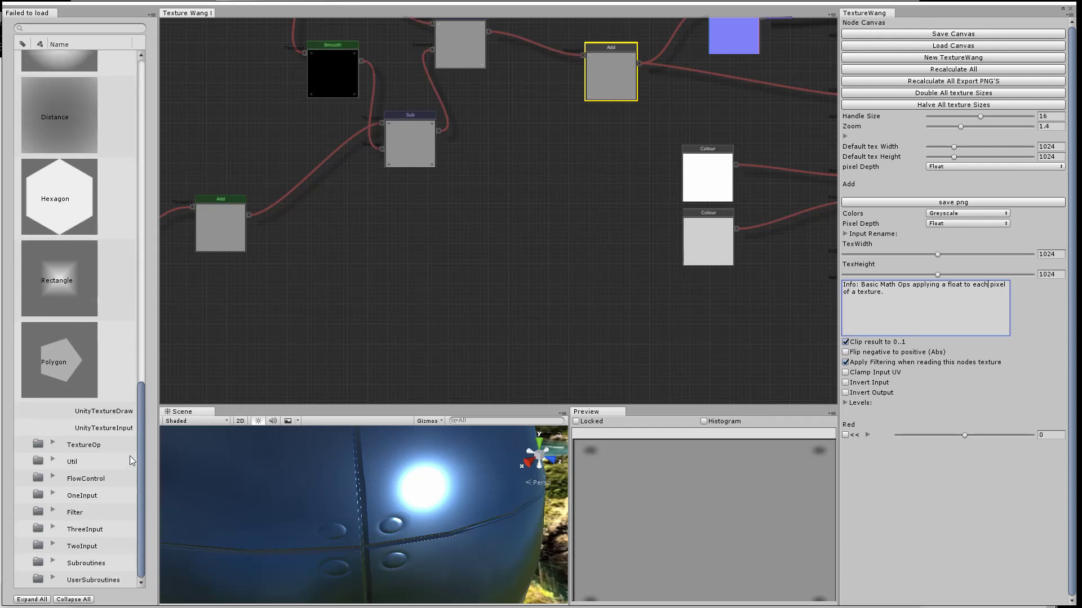
pyautogui.click(59, 565)
pyautogui.scroll(-12, 104, 370)
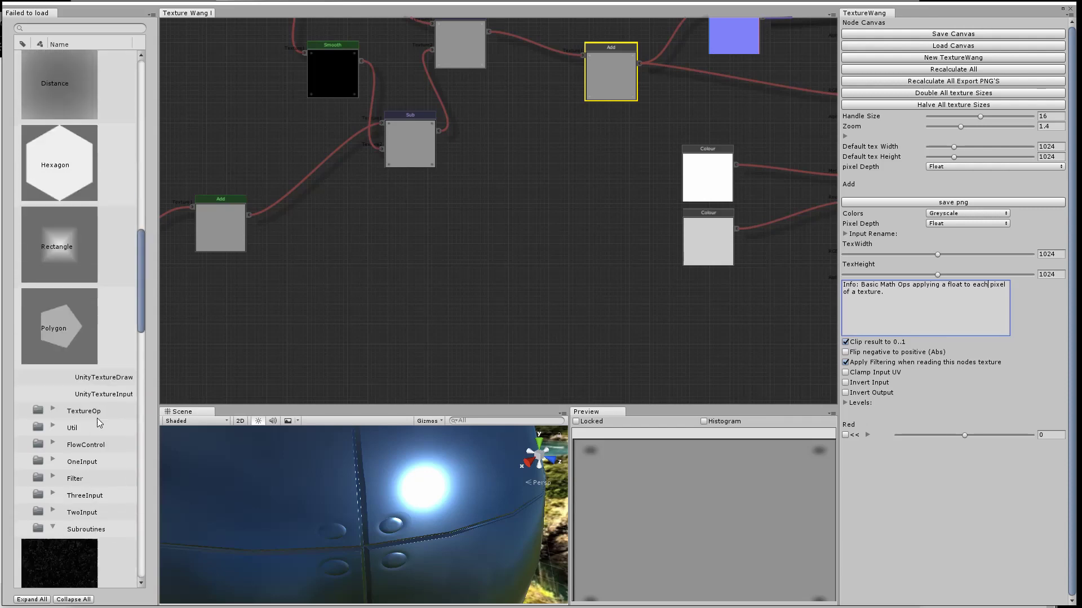
pyautogui.scroll(-12, 106, 373)
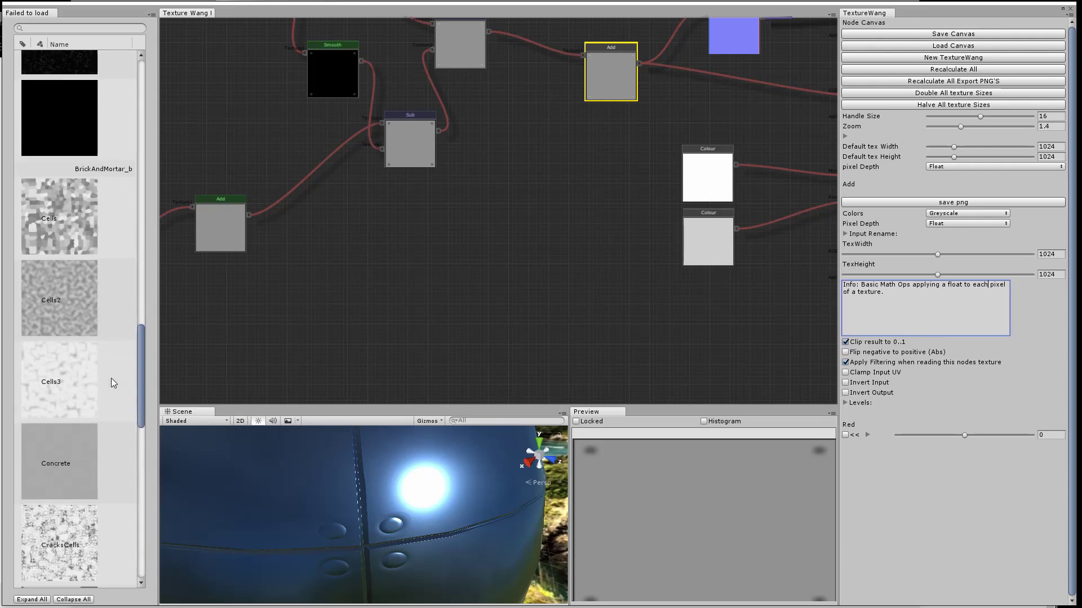
pyautogui.scroll(-10, 113, 381)
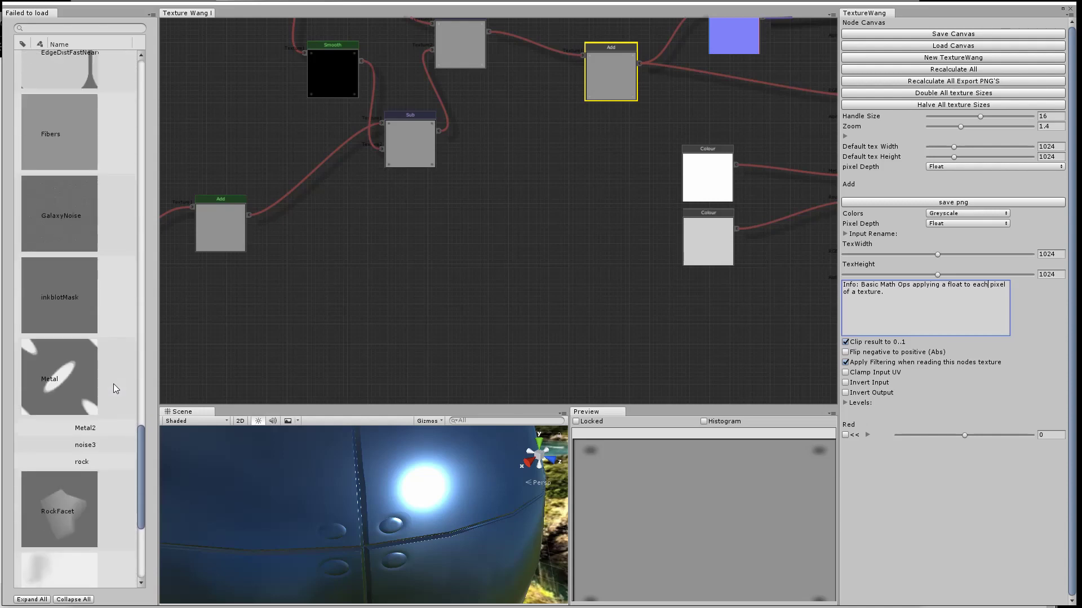
pyautogui.scroll(-4, 114, 383)
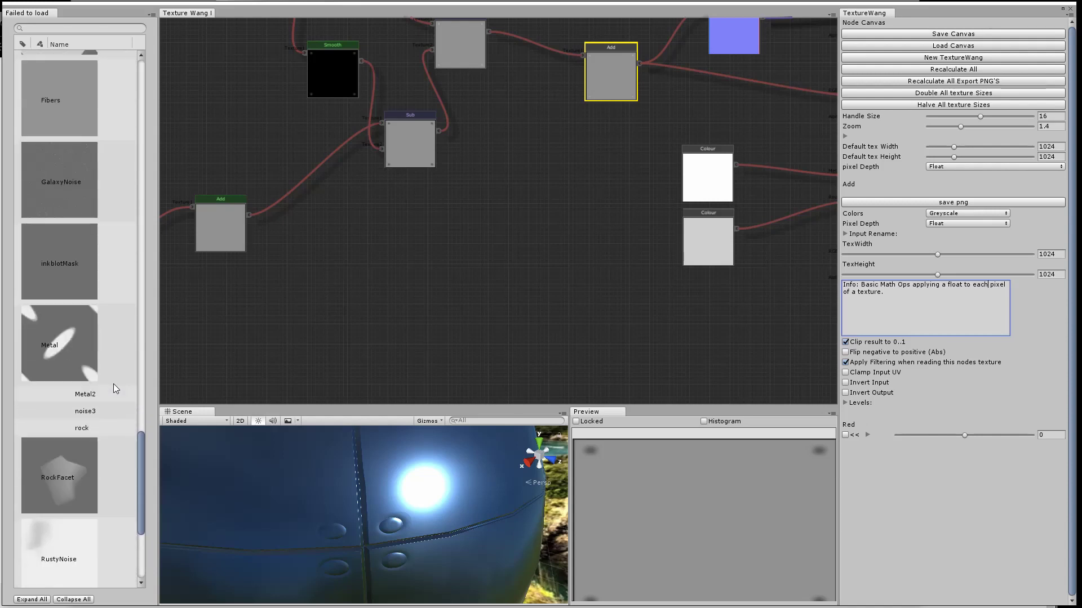
pyautogui.scroll(-2, 113, 386)
# - Place the Scratch2 subroutine node, with its 26.4 input, below the existing graph
pyautogui.moveTo(45, 463); pyautogui.dragTo(371, 267)
pyautogui.moveTo(311, 320); pyautogui.dragTo(316, 318)
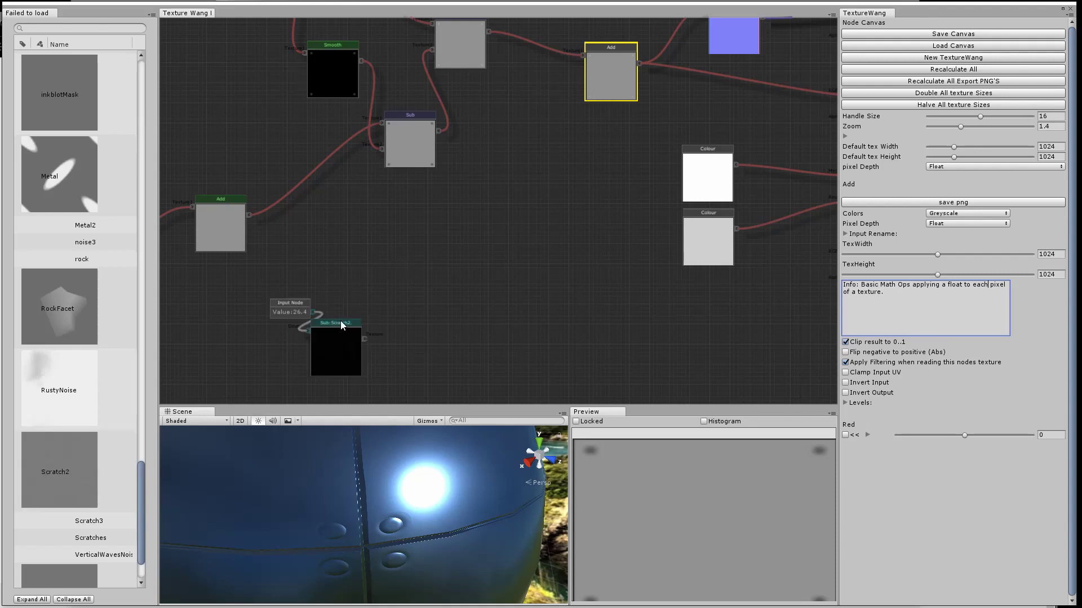
pyautogui.moveTo(432, 256); pyautogui.dragTo(402, 290)
pyautogui.moveTo(301, 363); pyautogui.dragTo(338, 316)
# - Duplicate the Add node and feed the Scratch2 output into the copy's Texture input
pyautogui.rightClick(573, 119)
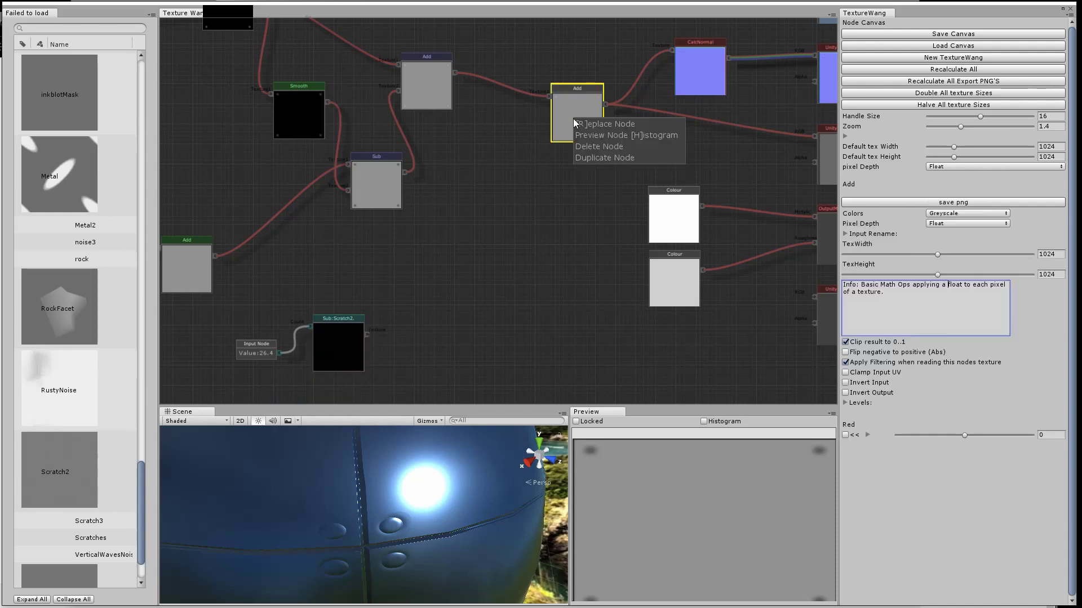
pyautogui.click(598, 159)
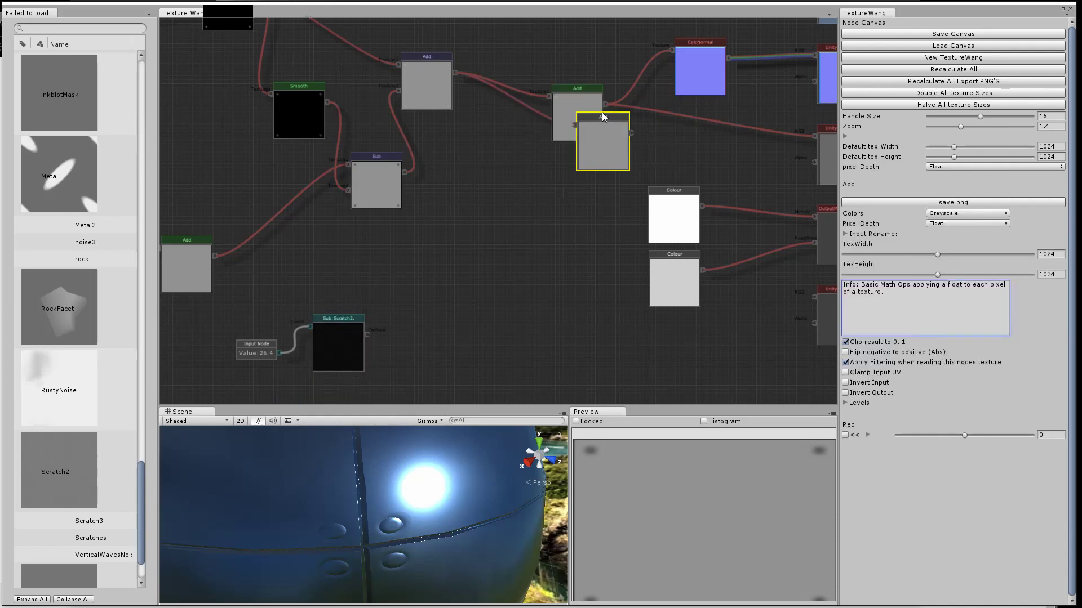
pyautogui.moveTo(602, 113); pyautogui.dragTo(457, 306)
pyautogui.moveTo(369, 336); pyautogui.dragTo(430, 319)
pyautogui.click(461, 331)
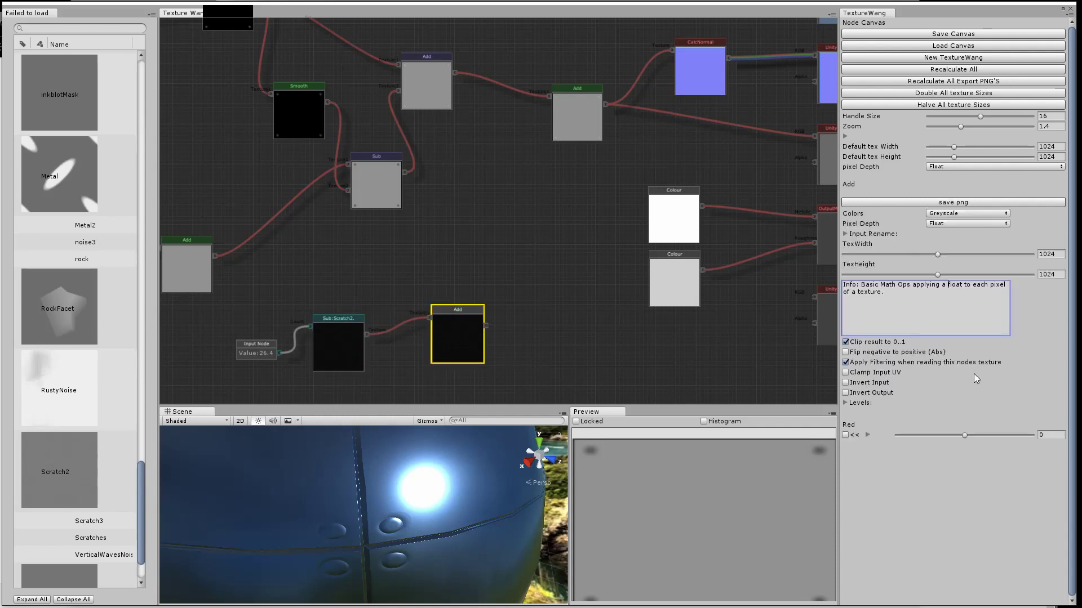
# - Set the new Add node's Scale Output In Max to 0.224
pyautogui.click(850, 402)
pyautogui.moveTo(1032, 444); pyautogui.dragTo(925, 446)
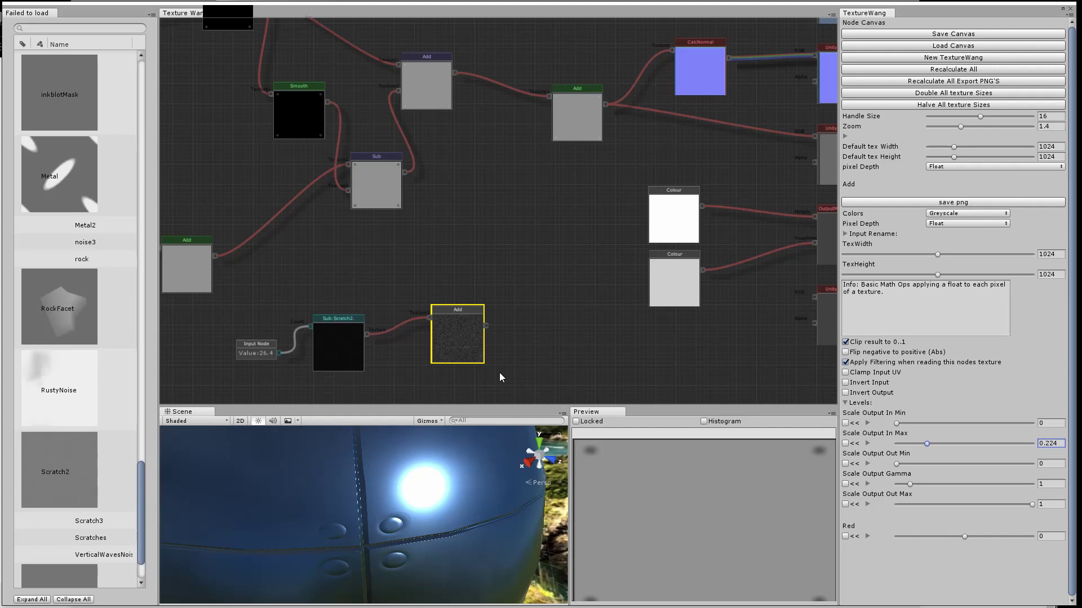
pyautogui.scroll(5, 541, 364)
pyautogui.scroll(-4, 541, 364)
pyautogui.moveTo(523, 363); pyautogui.dragTo(547, 198)
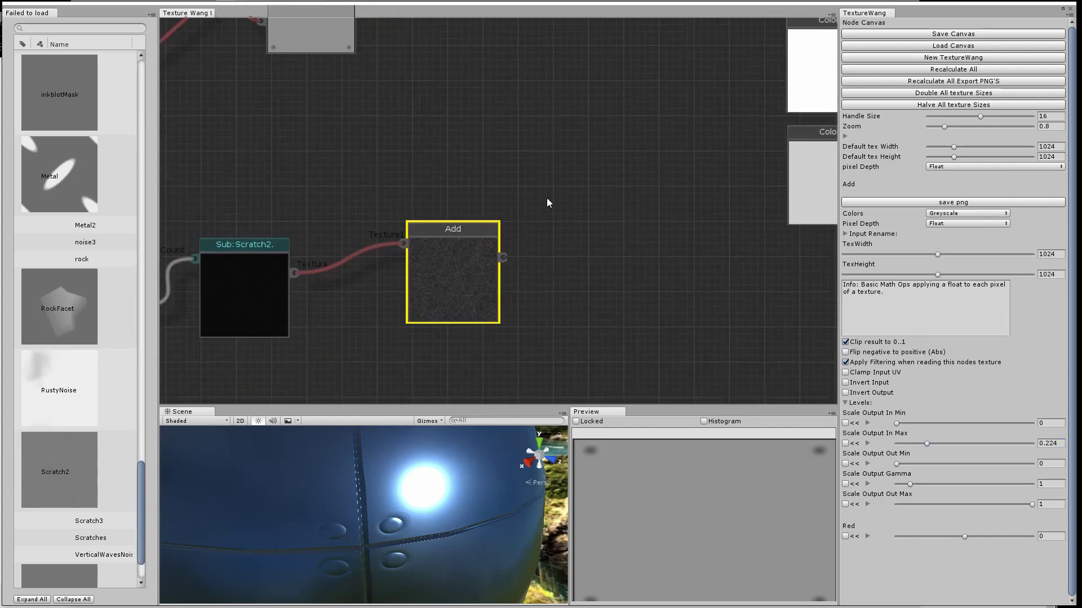
# - Preview the new Add node's fine grey scratch texture in an enlarged preview
pyautogui.rightClick(439, 255)
pyautogui.click(471, 271)
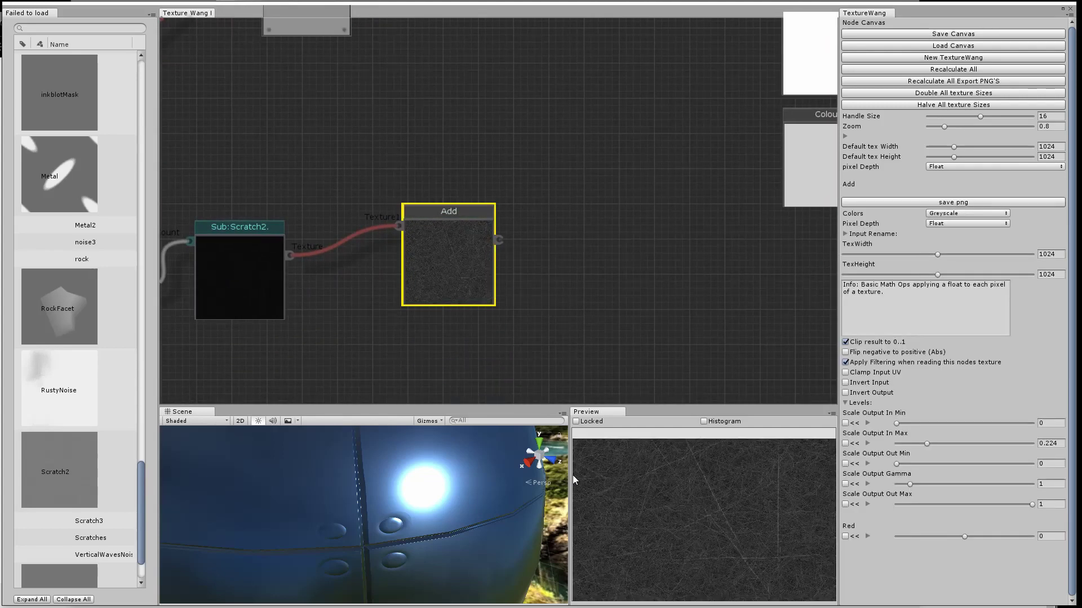
pyautogui.moveTo(571, 475); pyautogui.dragTo(451, 475)
pyautogui.scroll(4, 633, 533)
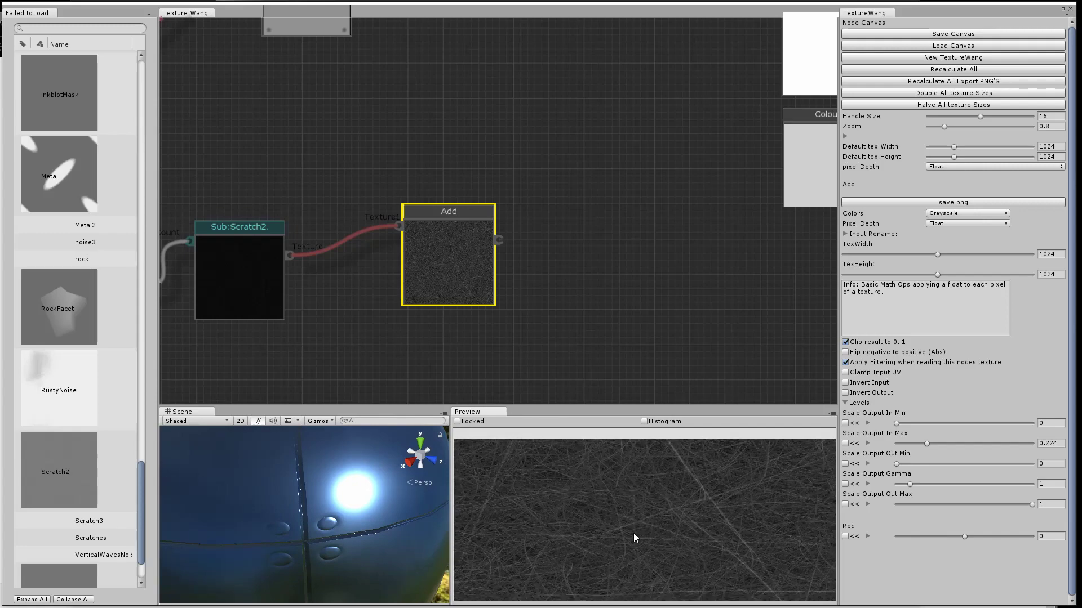
pyautogui.scroll(-6, 636, 533)
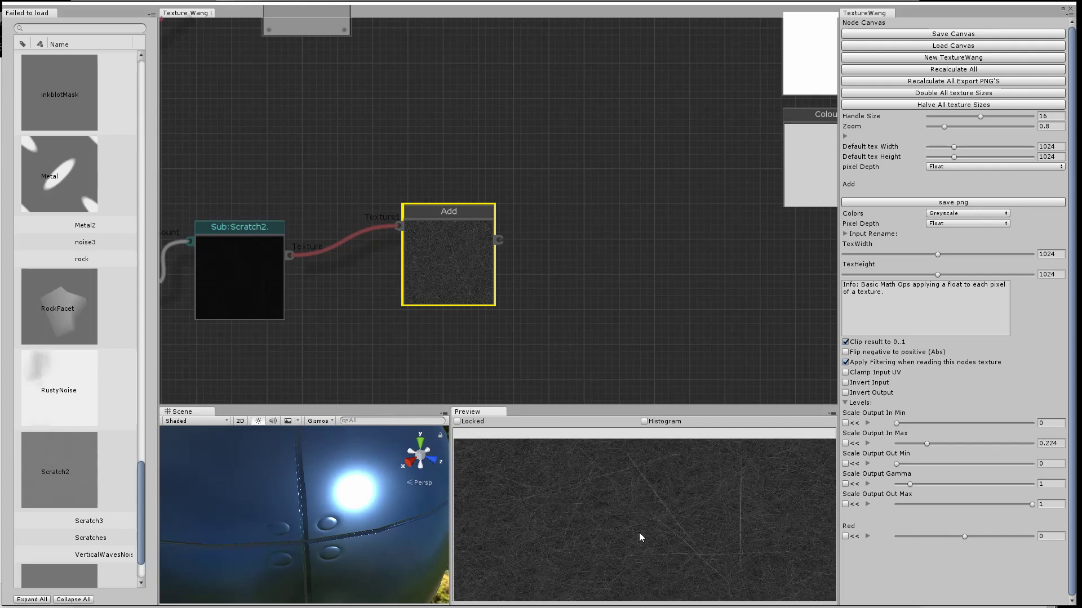
pyautogui.scroll(2, 640, 532)
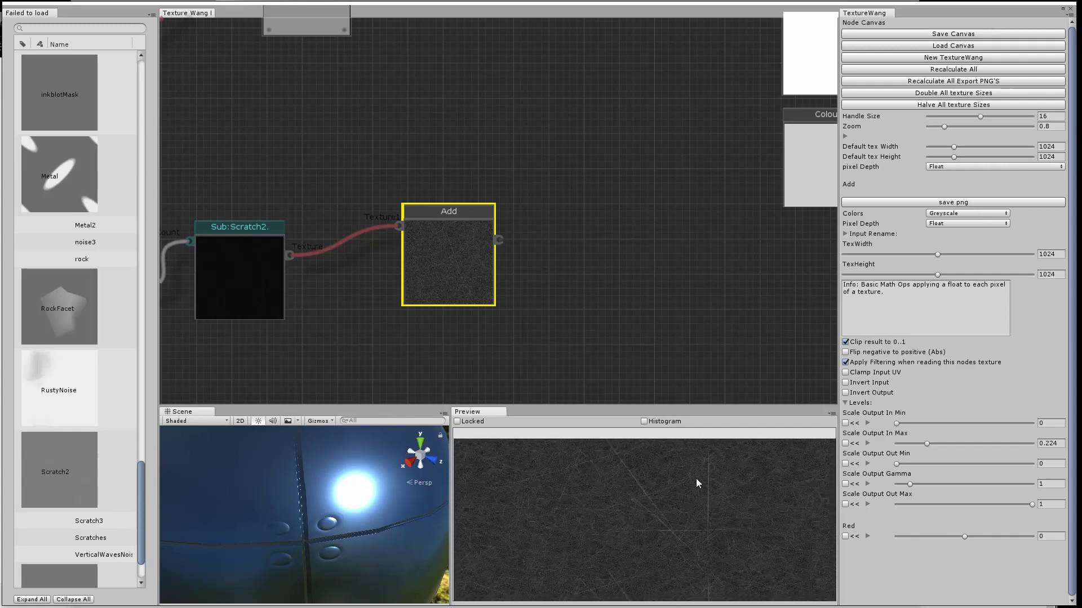
pyautogui.scroll(3, 654, 547)
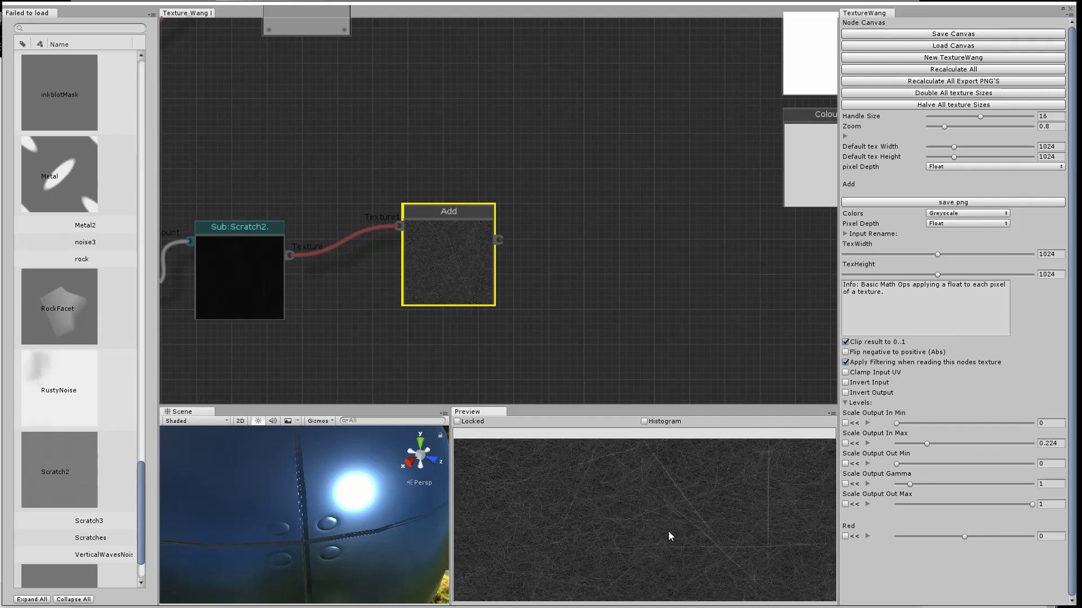
pyautogui.scroll(-8, 485, 258)
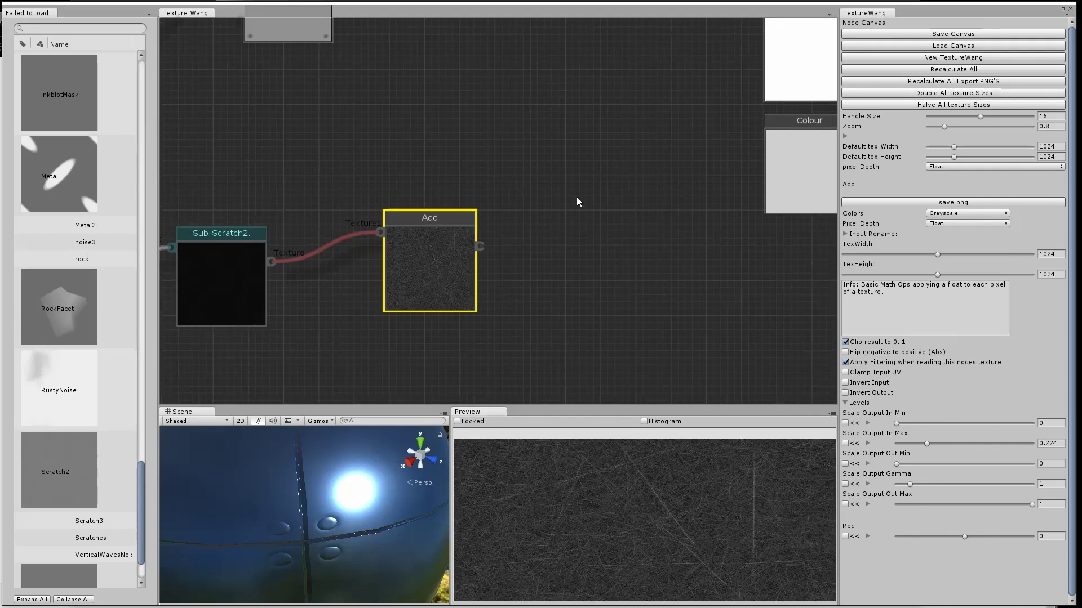
pyautogui.click(530, 257)
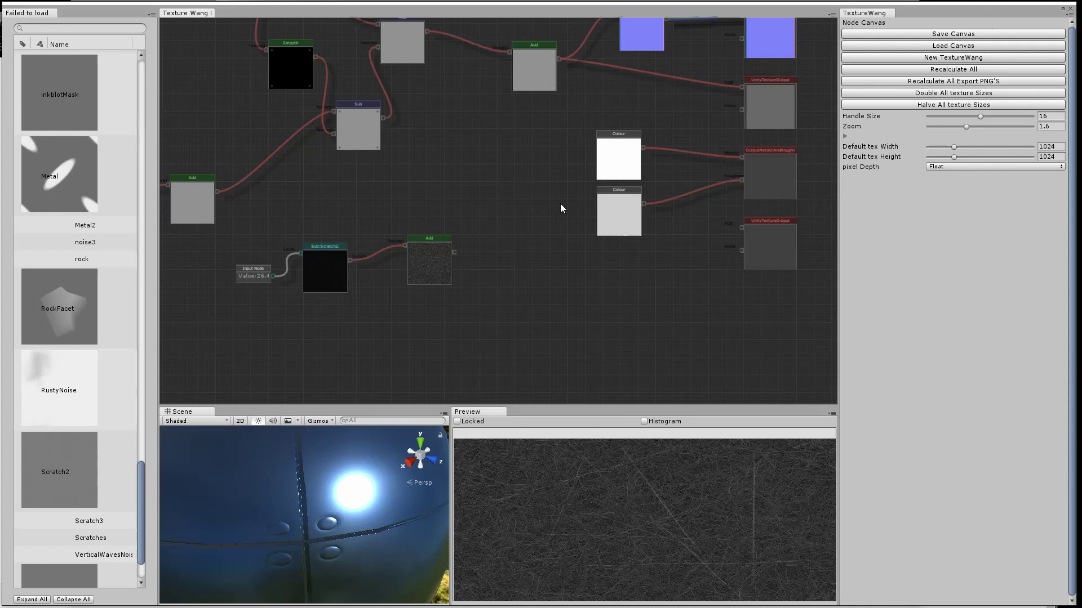
# - Add a Sub node taking the grey Colour minus the scratch Add, feeding the metal-and-roughness output
pyautogui.moveTo(560, 204); pyautogui.dragTo(494, 210)
pyautogui.rightClick(587, 235)
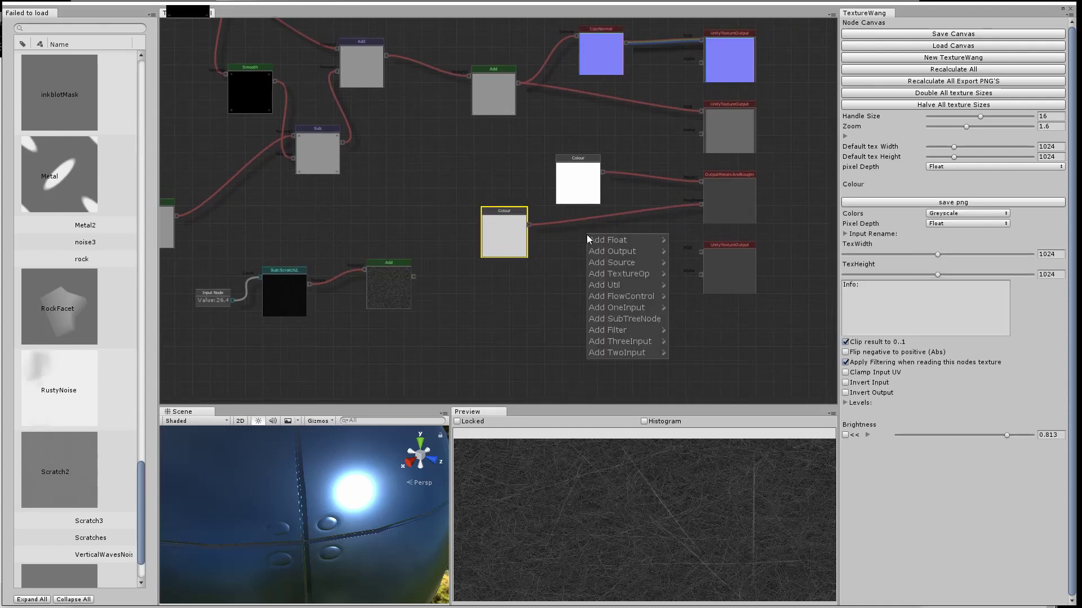
pyautogui.click(683, 342)
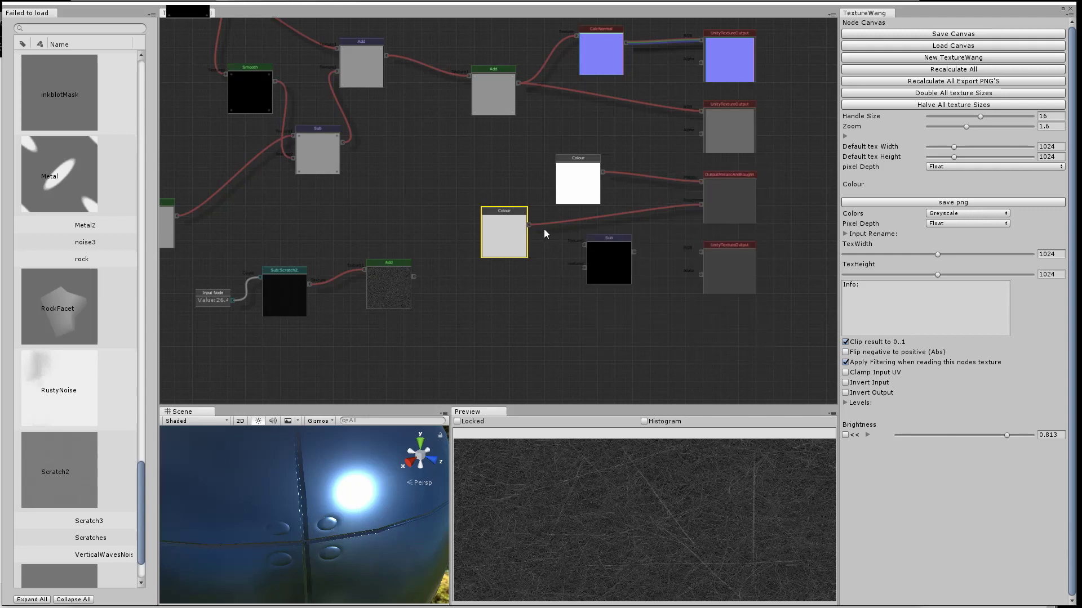
pyautogui.moveTo(586, 248); pyautogui.dragTo(583, 247)
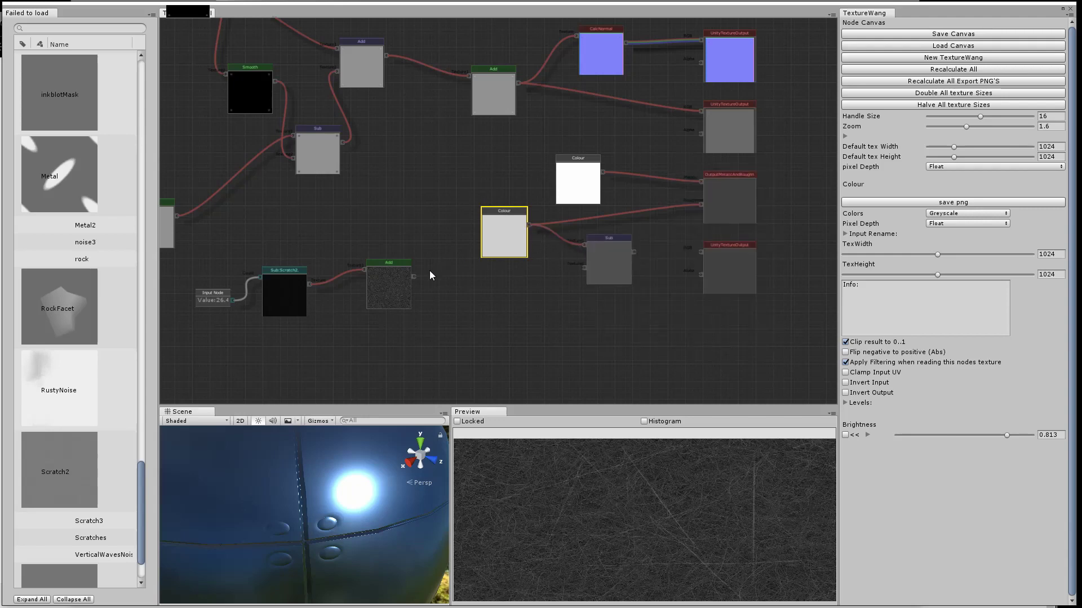
pyautogui.moveTo(414, 277); pyautogui.dragTo(584, 269)
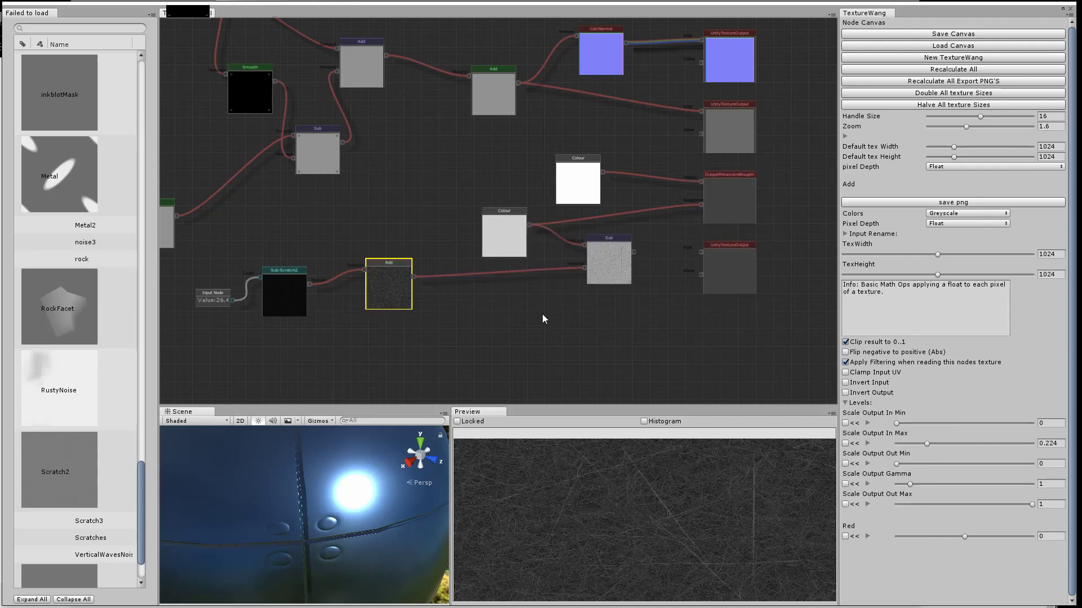
pyautogui.moveTo(542, 318); pyautogui.dragTo(457, 331)
pyautogui.moveTo(549, 277); pyautogui.dragTo(617, 231)
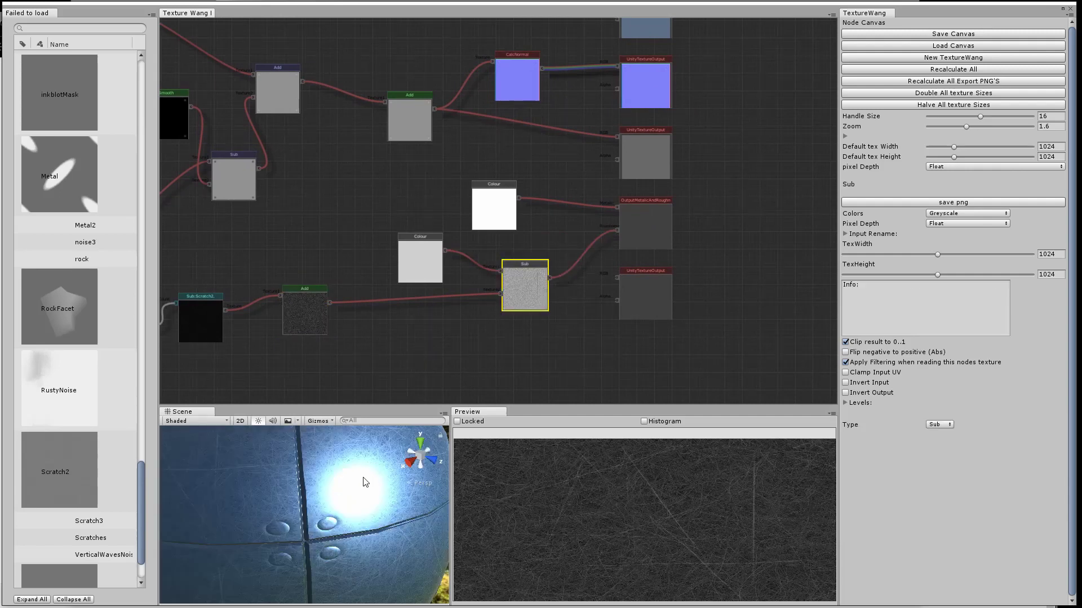
pyautogui.moveTo(365, 481); pyautogui.dragTo(327, 501)
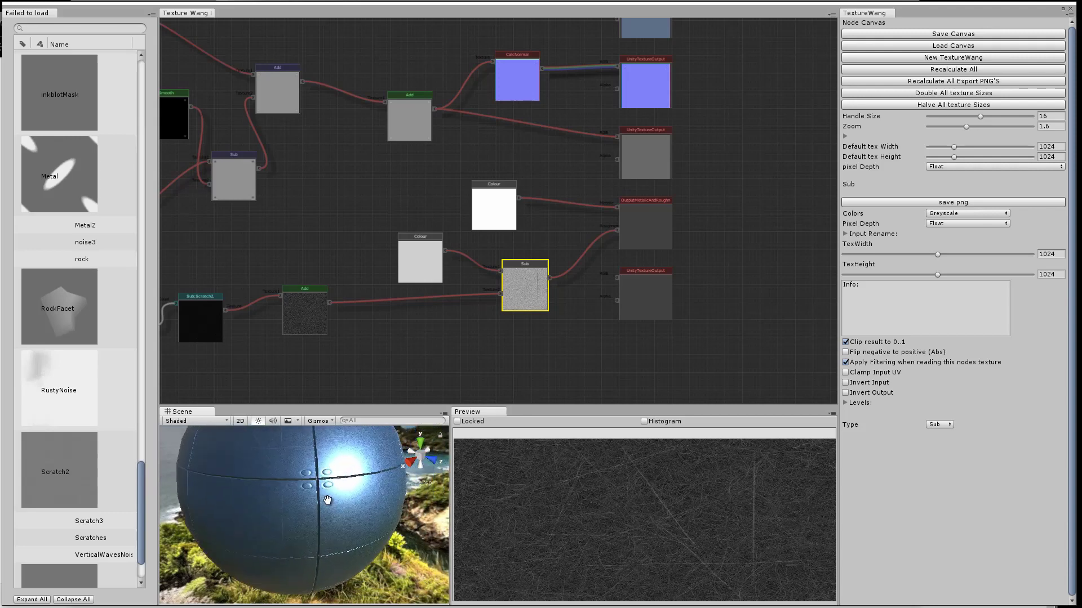
# - Raise the grey Colour node's brightness from 0.813 to 1 and inspect the scratches on the sphere
pyautogui.click(420, 265)
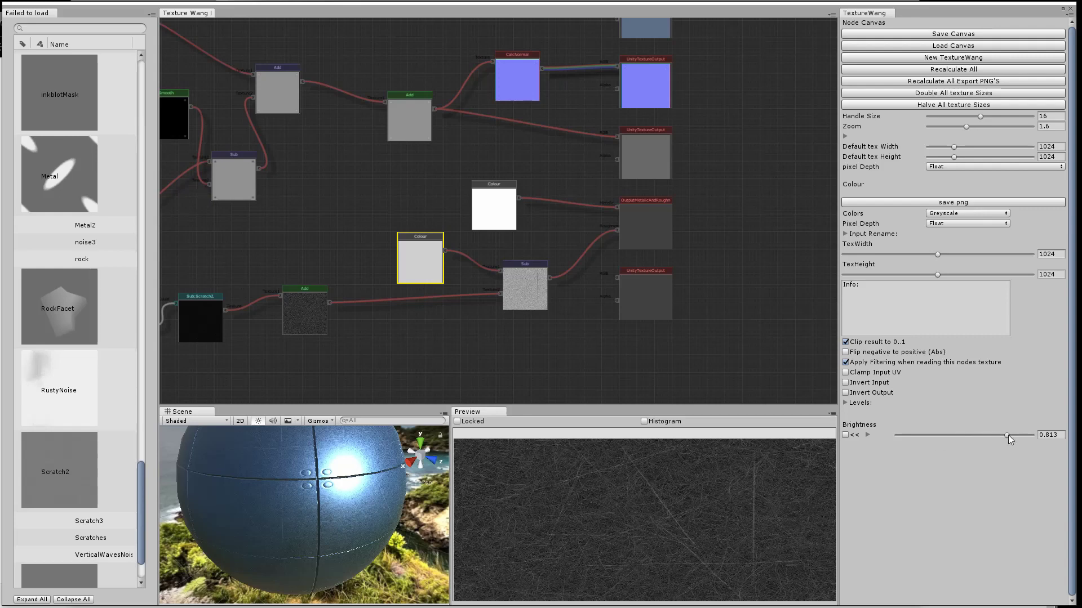
pyautogui.moveTo(1008, 438); pyautogui.dragTo(1077, 444)
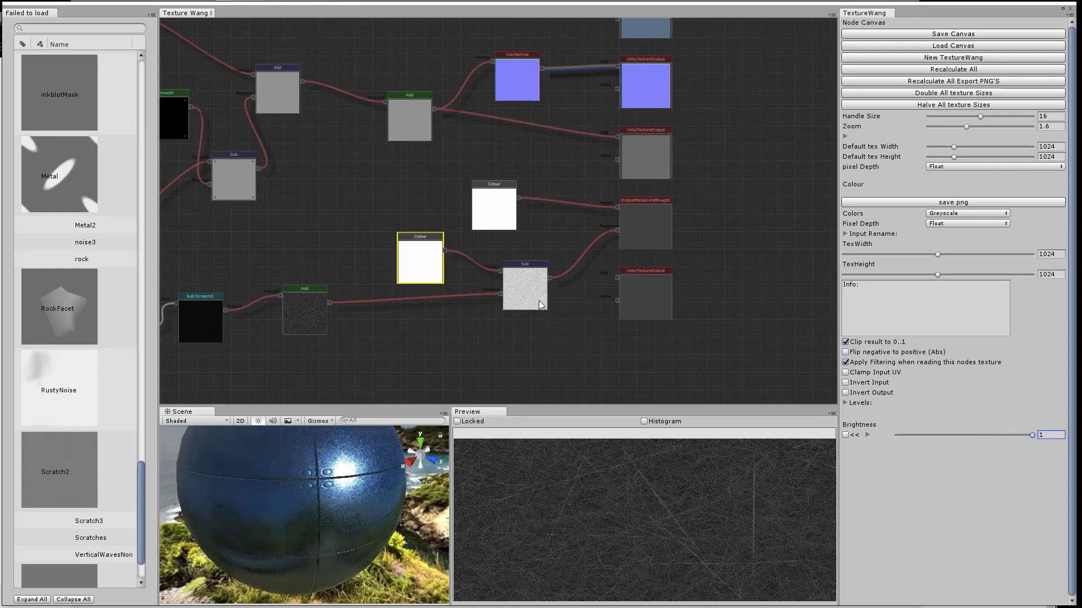
pyautogui.moveTo(340, 525); pyautogui.dragTo(309, 542)
pyautogui.scroll(5, 313, 529)
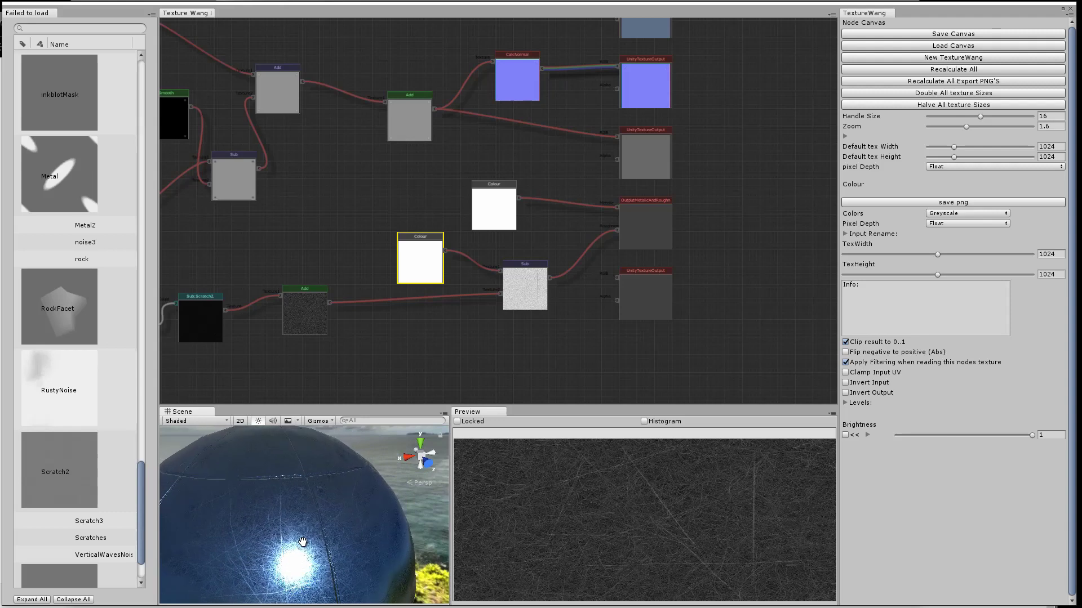
pyautogui.scroll(-4, 309, 542)
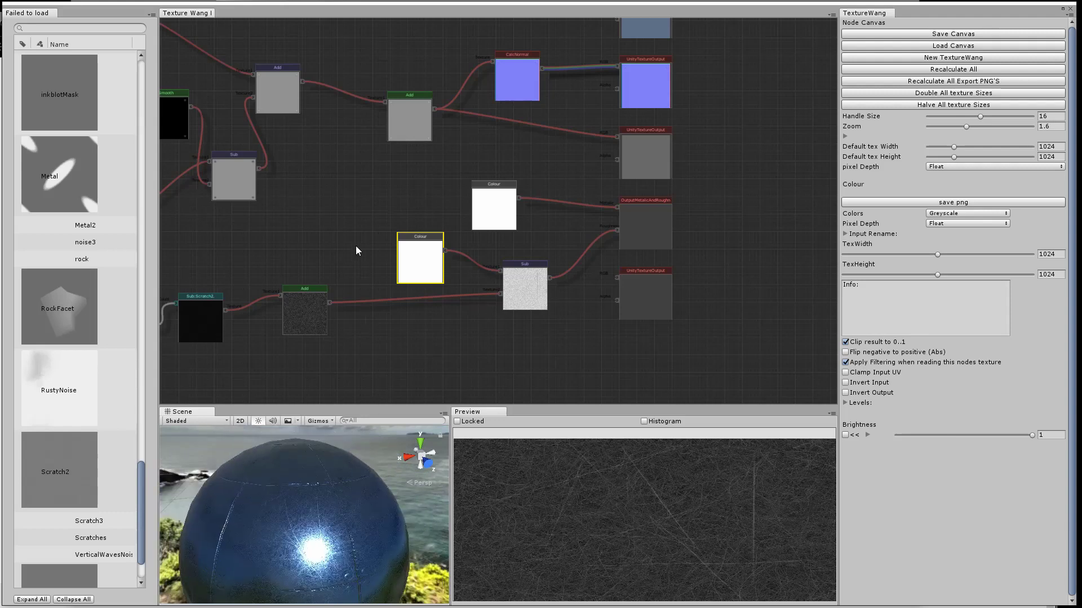
pyautogui.moveTo(356, 251); pyautogui.dragTo(393, 269)
pyautogui.click(393, 270)
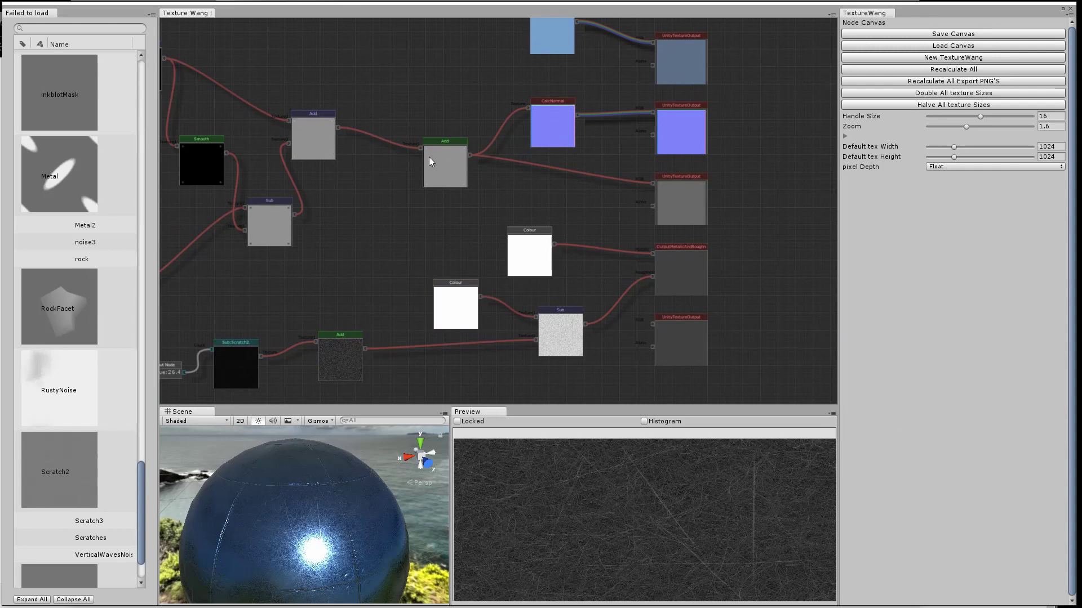
# - Duplicate the lower Sub node and insert the copy between the two height-chain Add nodes
pyautogui.moveTo(446, 146)
pyautogui.mouseDown()
pyautogui.moveTo(427, 154)
pyautogui.moveTo(464, 153)
pyautogui.mouseUp()
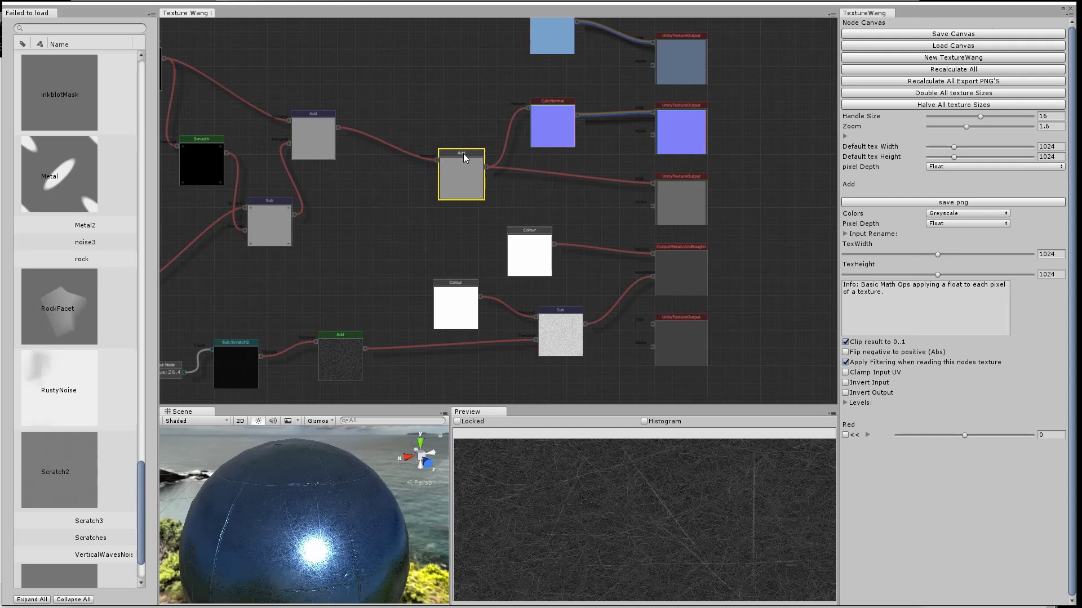
pyautogui.rightClick(553, 330)
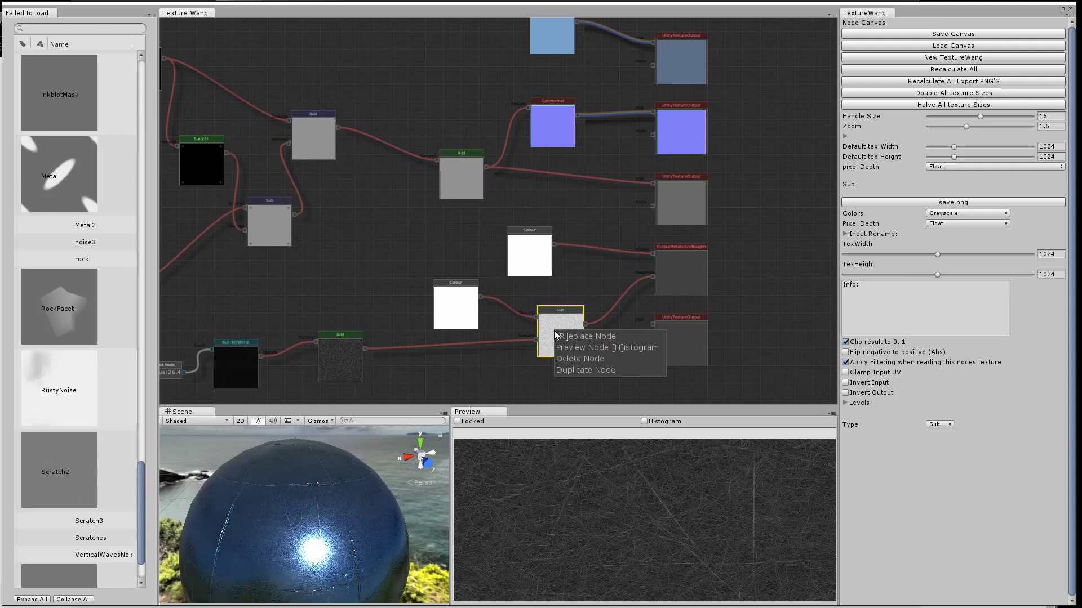
pyautogui.click(595, 370)
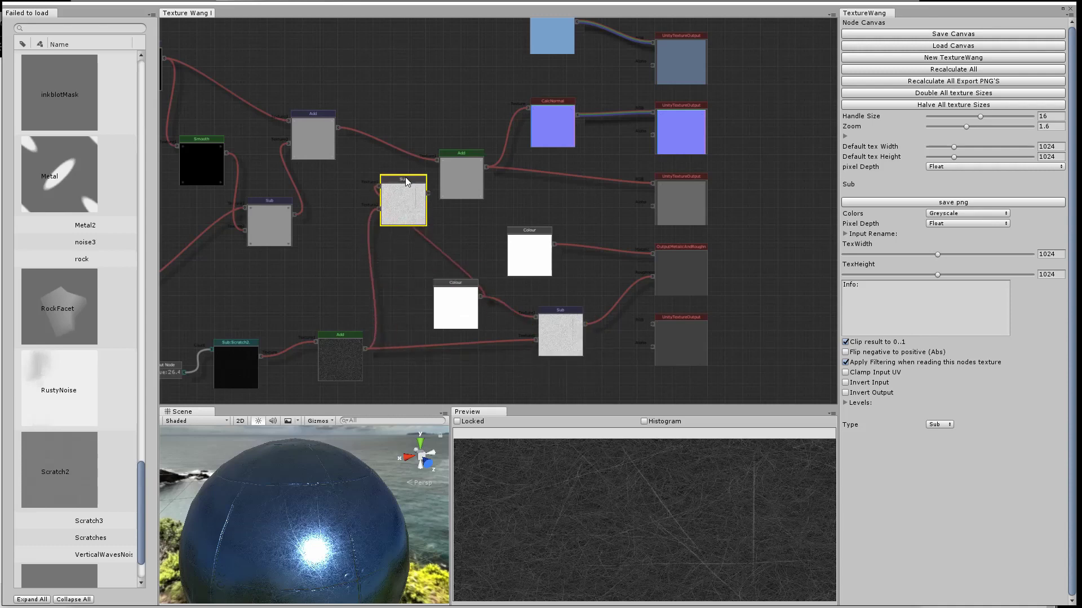
pyautogui.moveTo(407, 181); pyautogui.dragTo(385, 176)
pyautogui.moveTo(340, 128); pyautogui.dragTo(356, 179)
pyautogui.click(407, 189)
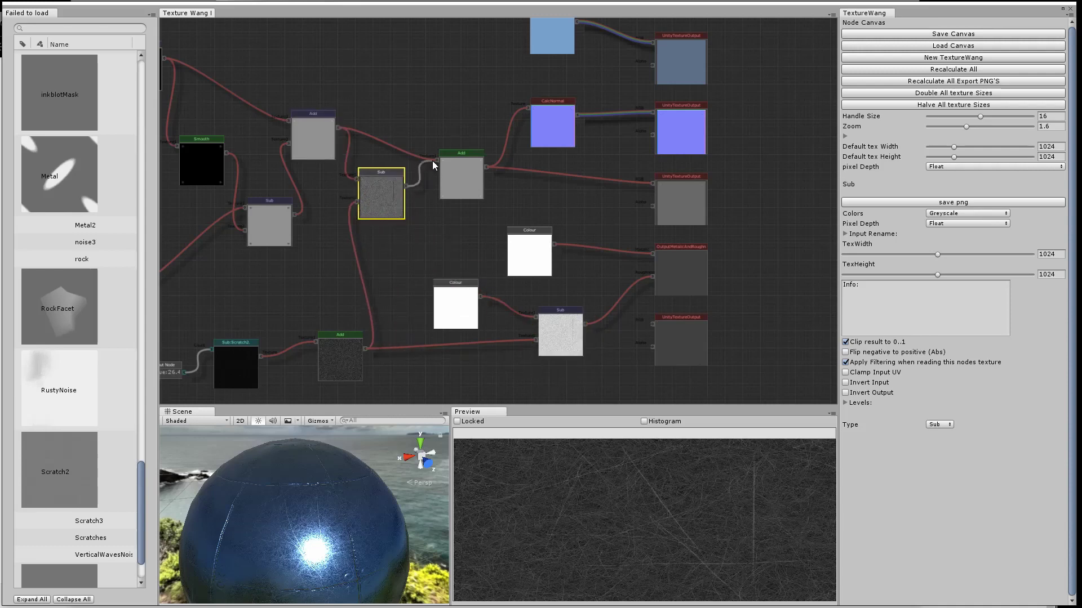
pyautogui.moveTo(435, 160); pyautogui.dragTo(435, 160)
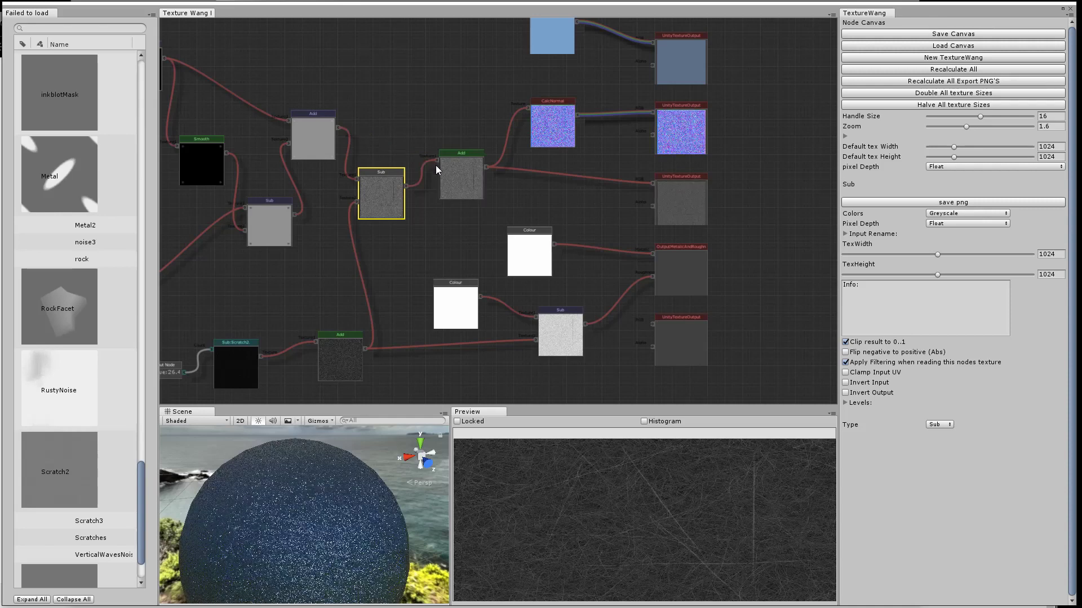
# - Lower CalcNormal's strength to 2.1 for subtler bumps
pyautogui.click(552, 124)
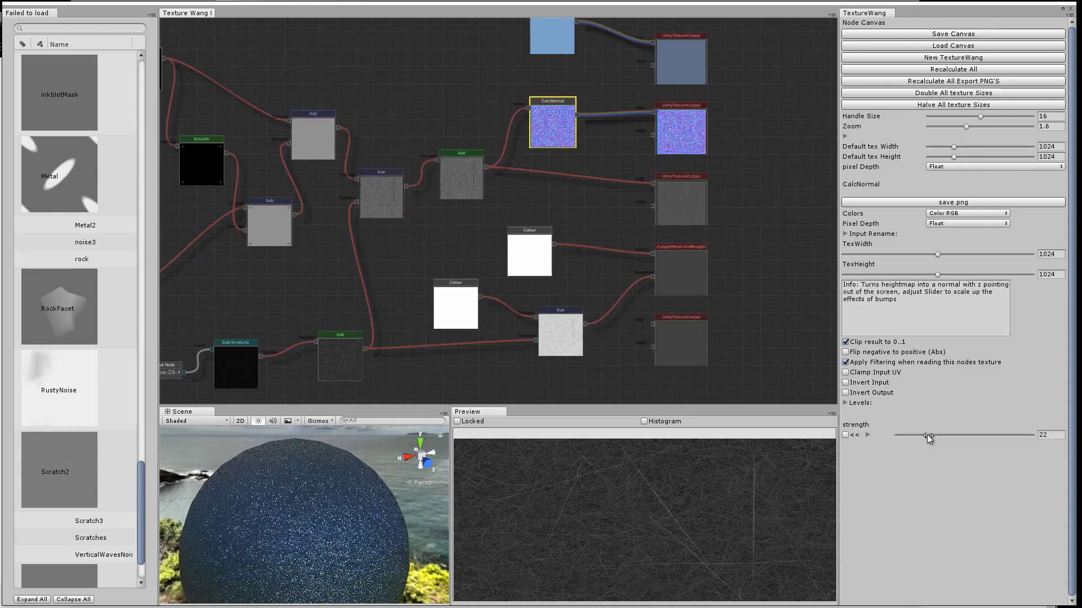
pyautogui.moveTo(928, 435); pyautogui.dragTo(902, 439)
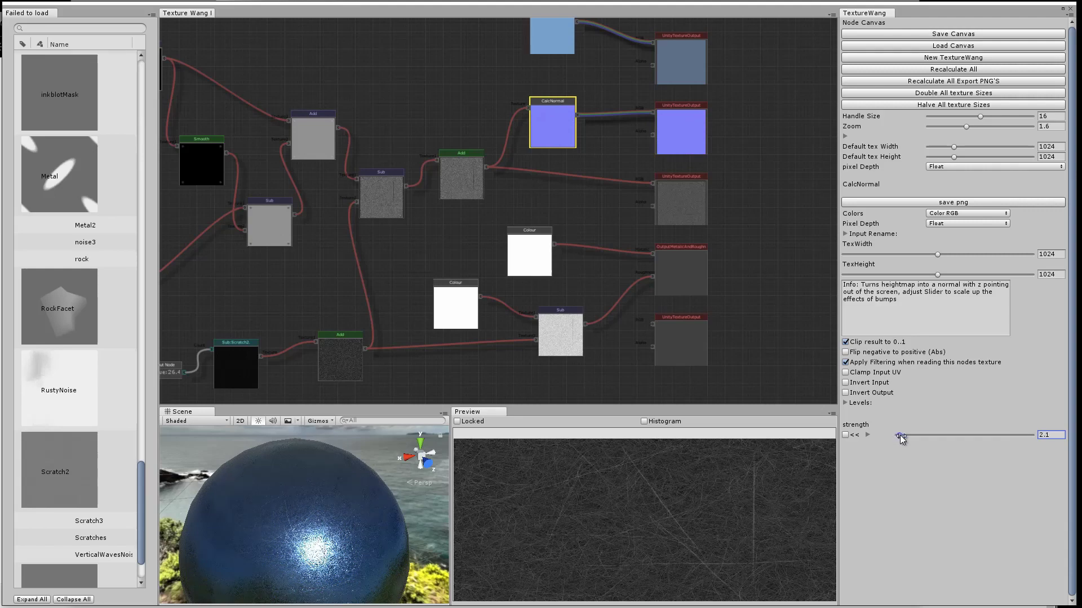
pyautogui.moveTo(403, 515); pyautogui.dragTo(358, 505)
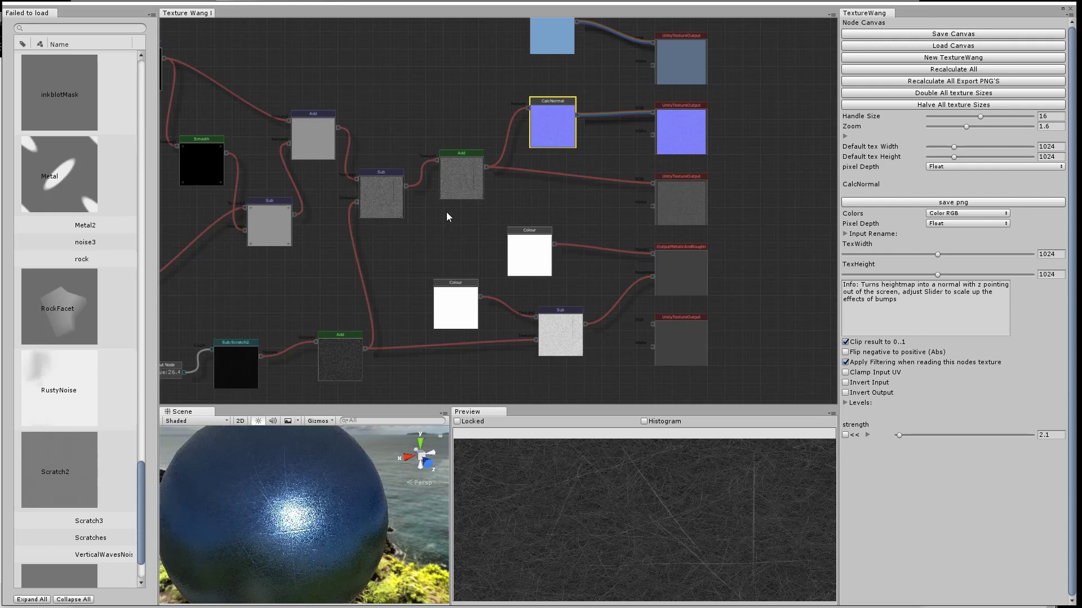
# - Duplicate the scratch Add node beside the Sub node and raise CalcNormal strength to 18.3
pyautogui.rightClick(338, 356)
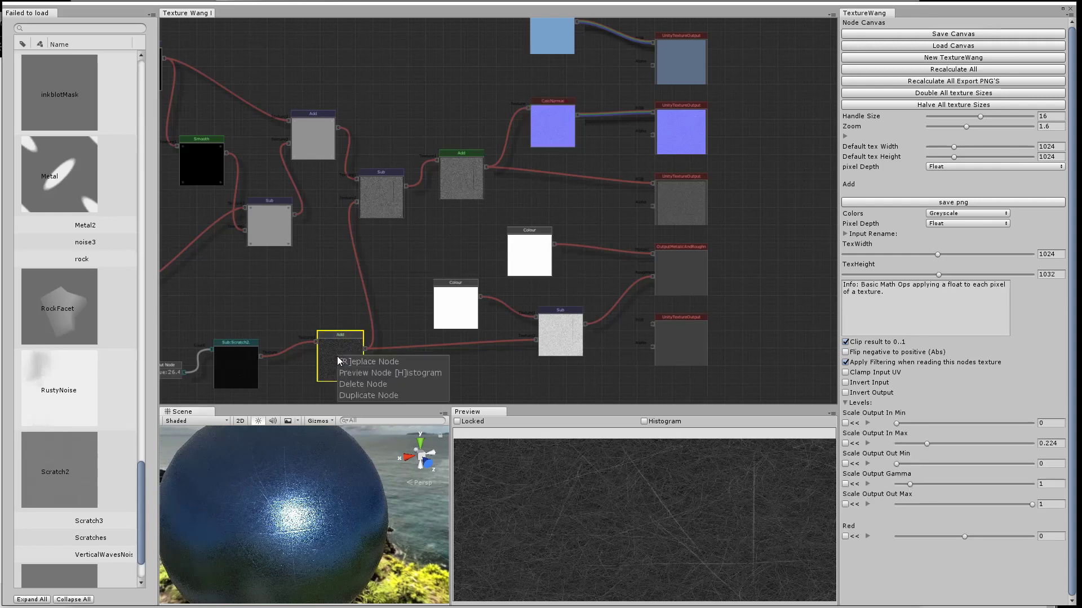
pyautogui.click(362, 395)
pyautogui.moveTo(372, 362); pyautogui.dragTo(357, 201)
pyautogui.click(556, 130)
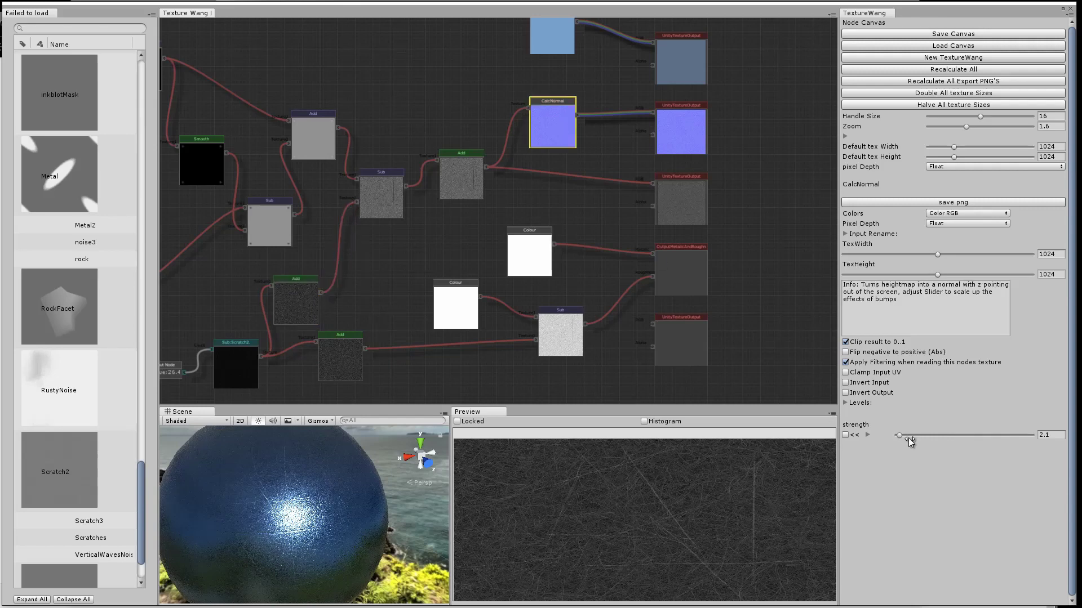
pyautogui.moveTo(900, 435)
pyautogui.mouseDown()
pyautogui.moveTo(984, 438)
pyautogui.moveTo(921, 435)
pyautogui.mouseUp()
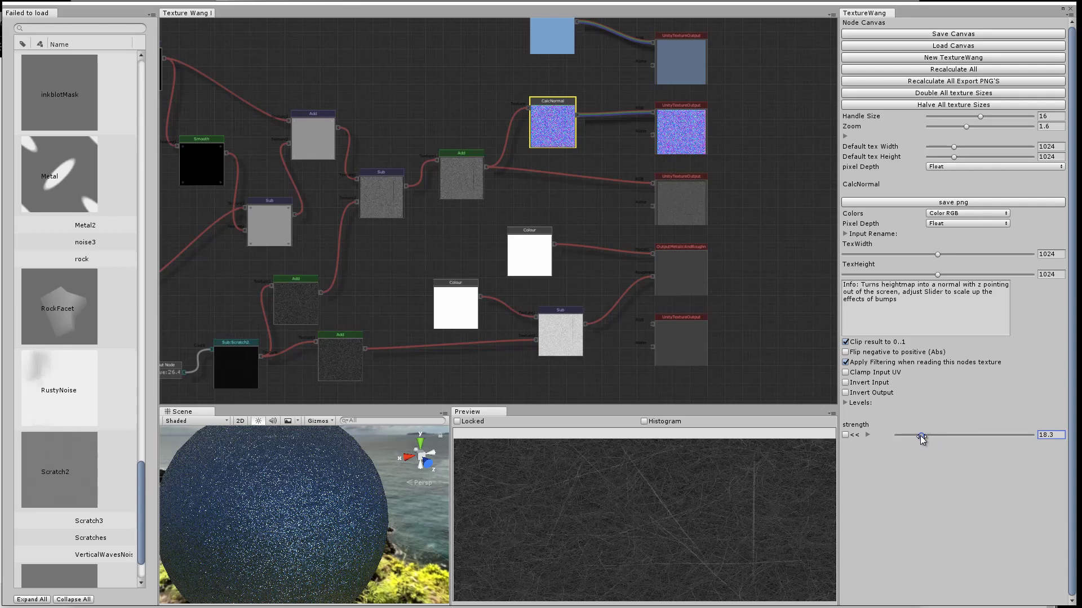
# - Set the new Add node's Levels Scale Output In Max to 1 and Out Max to 0.1
pyautogui.click(291, 299)
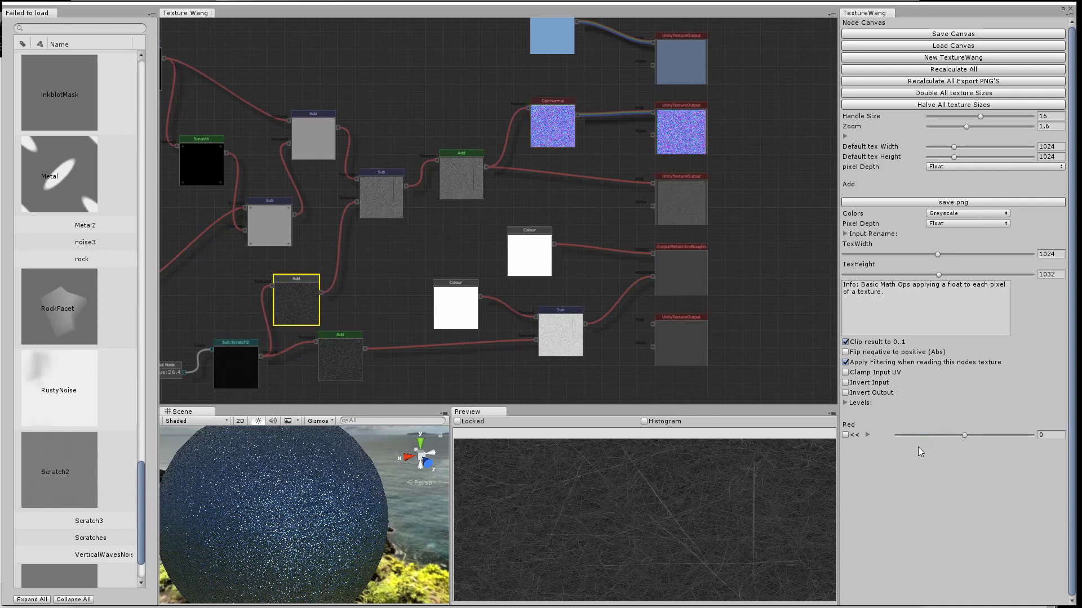
pyautogui.click(844, 402)
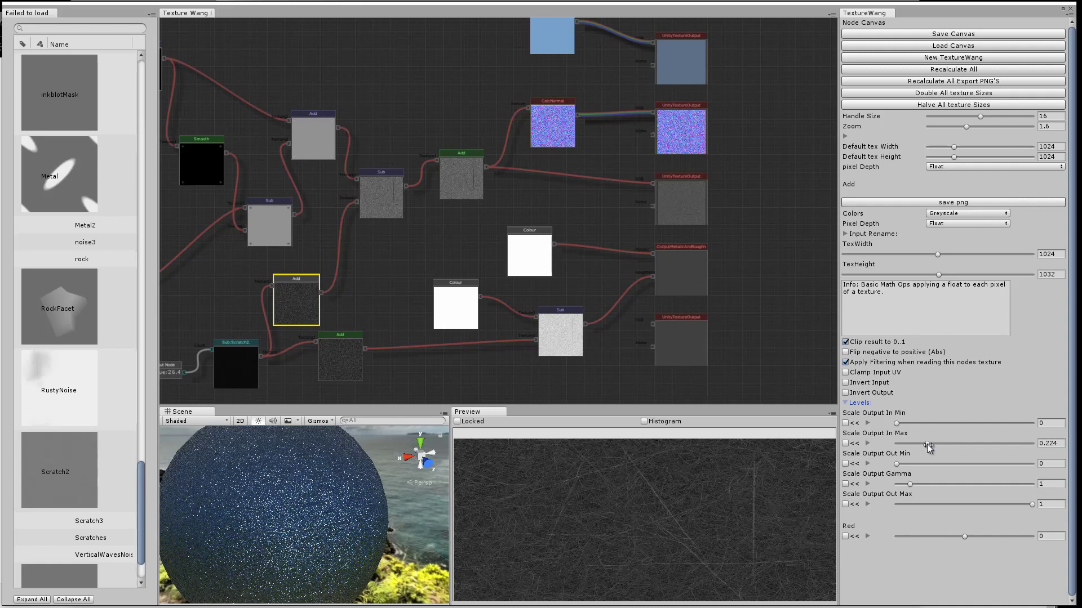
pyautogui.moveTo(927, 444); pyautogui.dragTo(1059, 456)
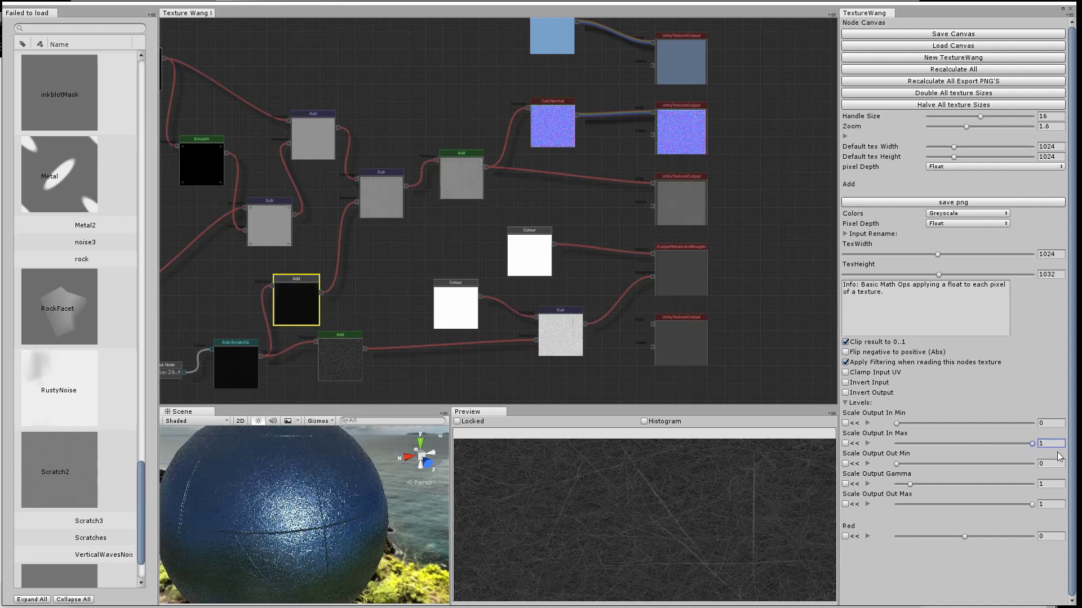
pyautogui.moveTo(1032, 504); pyautogui.dragTo(911, 510)
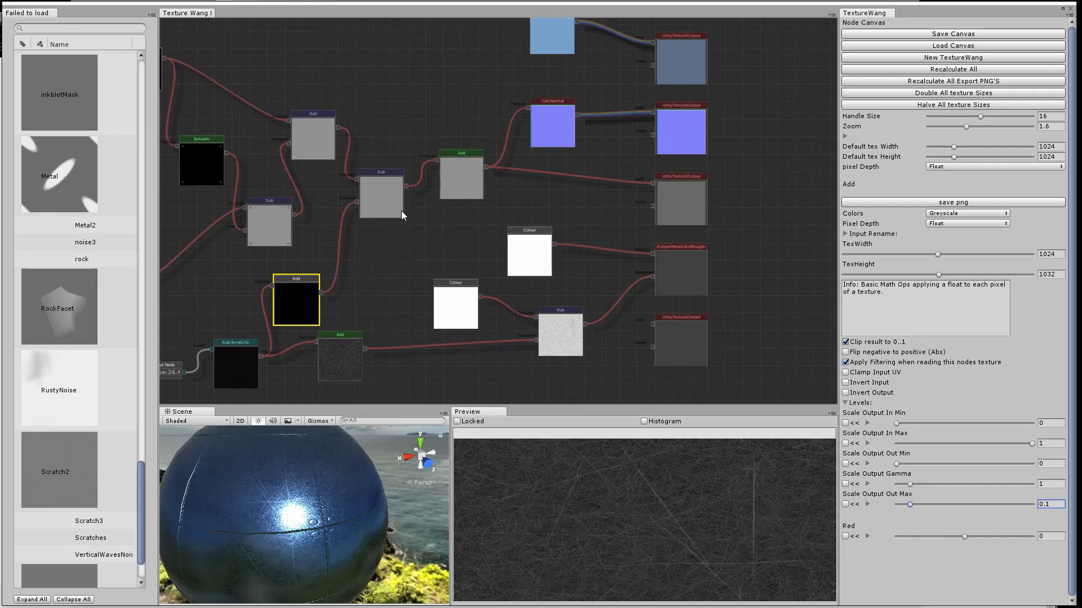
# - Try Scale Output Out Max at about 0.565, then settle on 0.358 while inspecting the sphere's scratches
pyautogui.scroll(10, 340, 512)
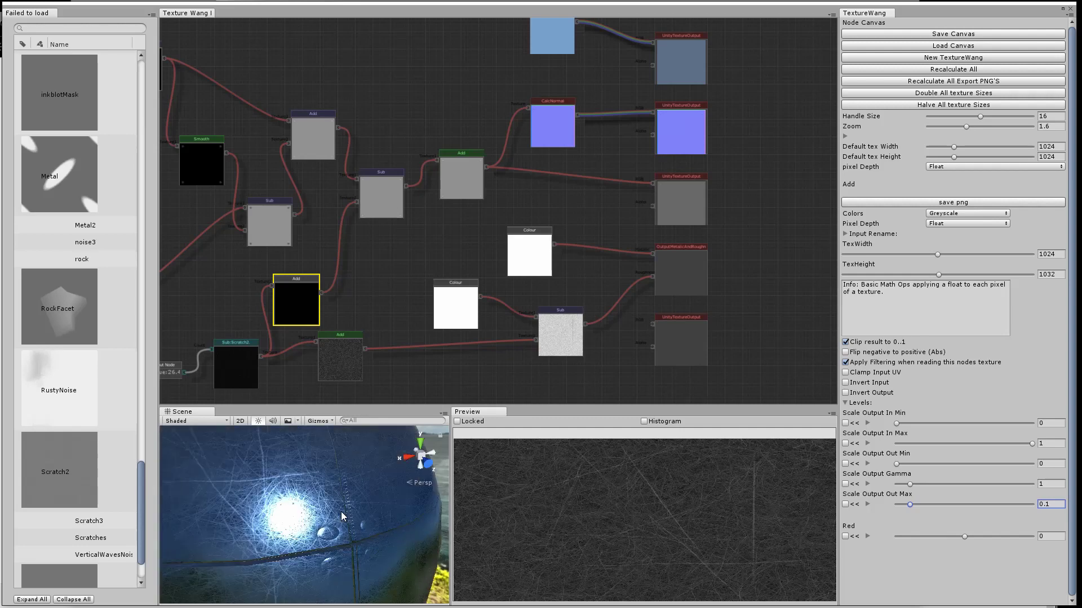
pyautogui.scroll(8, 312, 524)
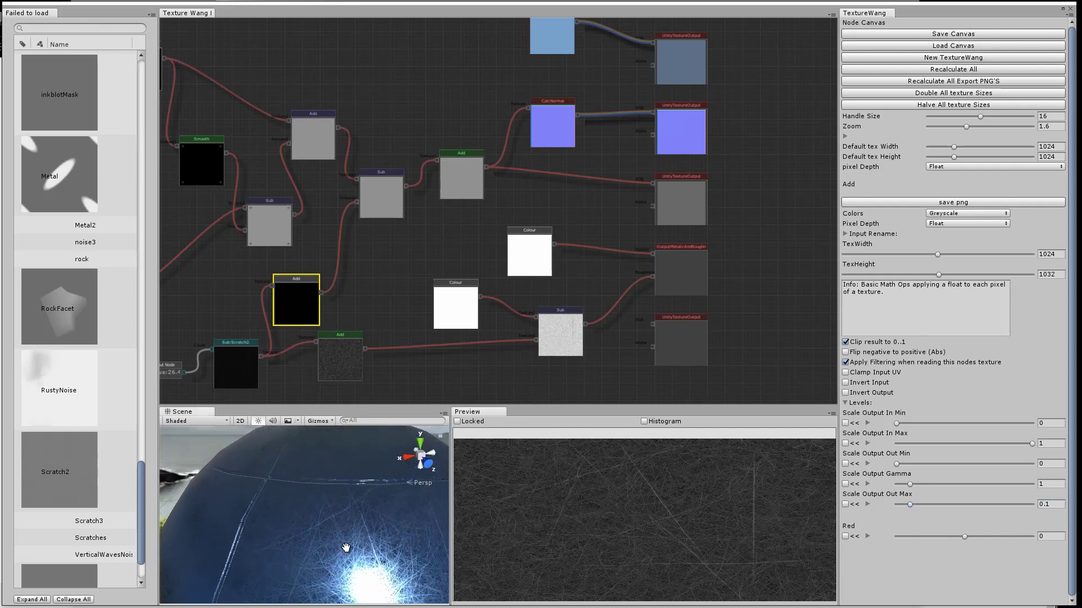
pyautogui.moveTo(324, 519)
pyautogui.mouseDown()
pyautogui.moveTo(314, 512)
pyautogui.moveTo(321, 519)
pyautogui.mouseUp()
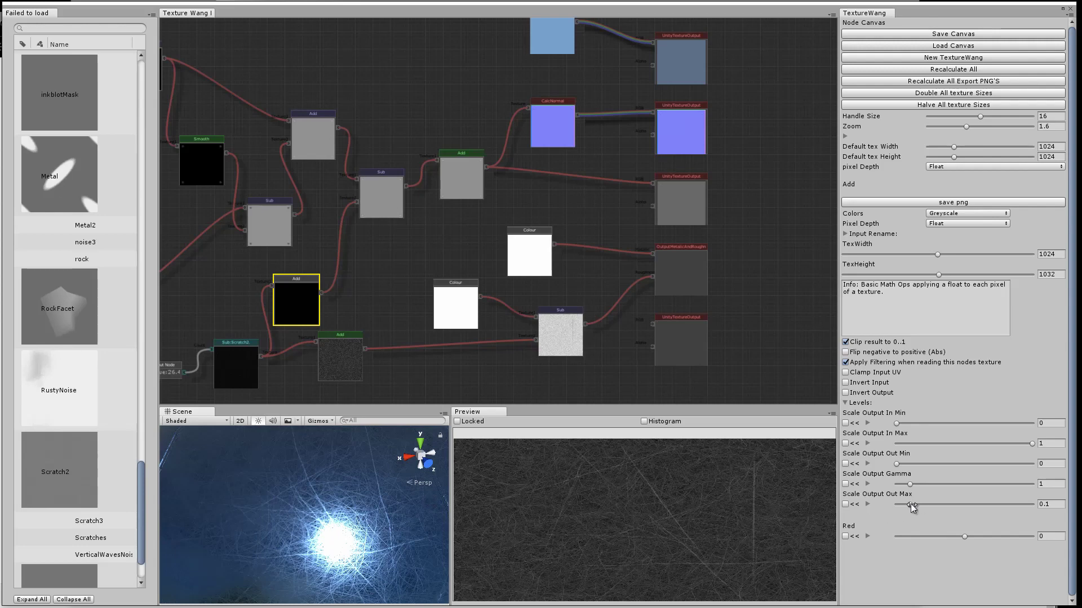
pyautogui.moveTo(913, 507); pyautogui.dragTo(973, 505)
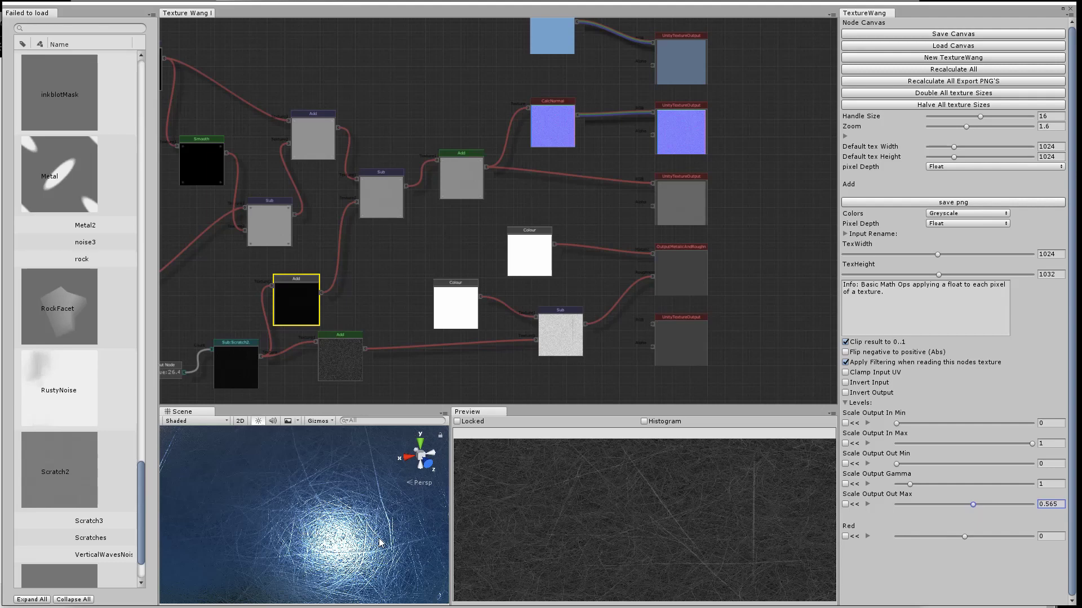
pyautogui.scroll(-6, 381, 542)
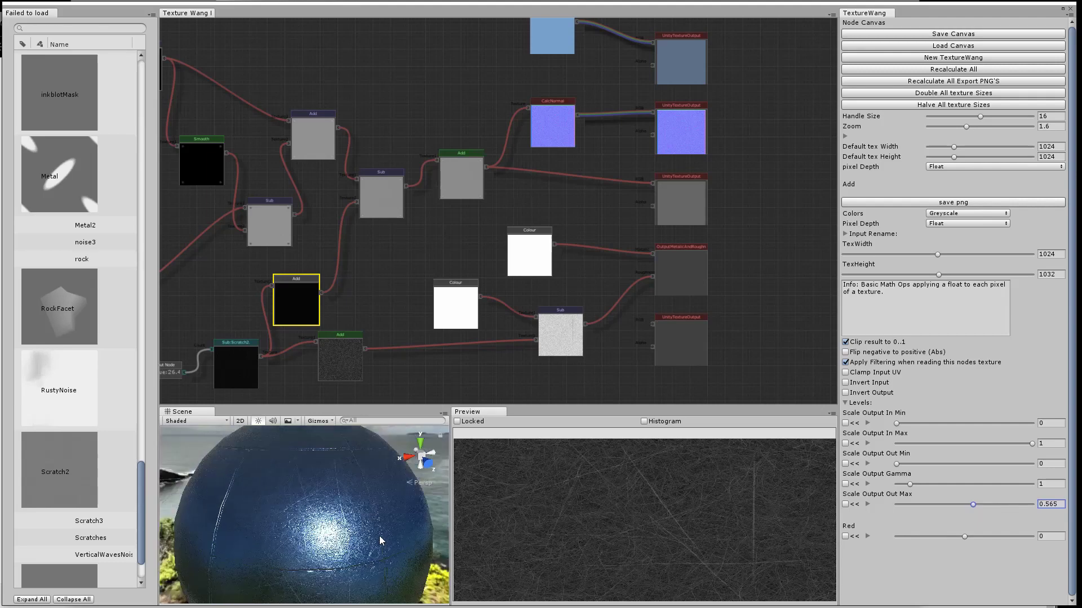
pyautogui.moveTo(372, 548); pyautogui.dragTo(363, 524)
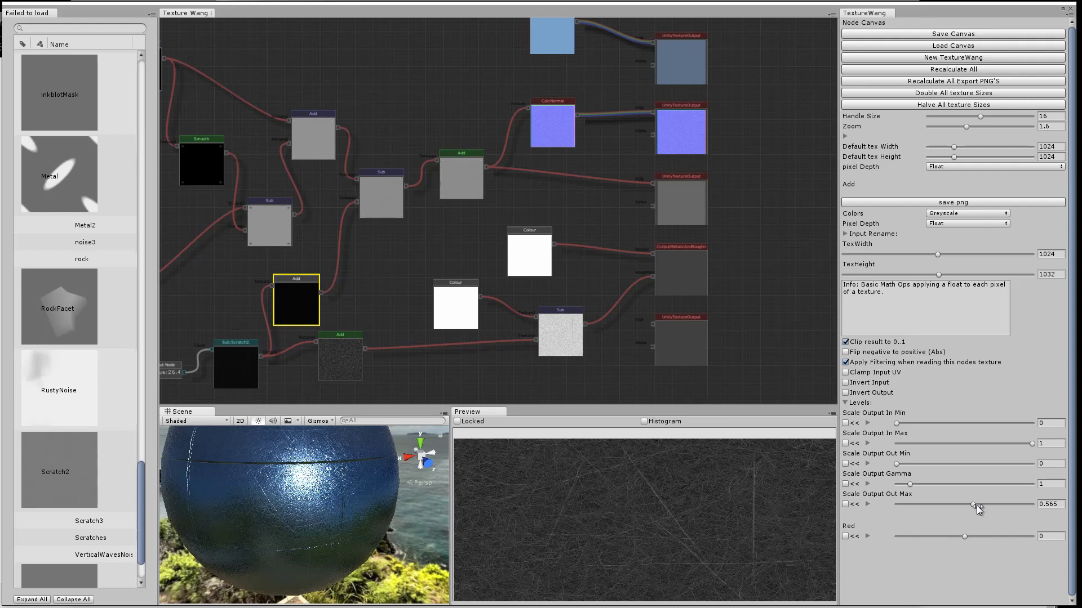
pyautogui.moveTo(975, 506); pyautogui.dragTo(947, 502)
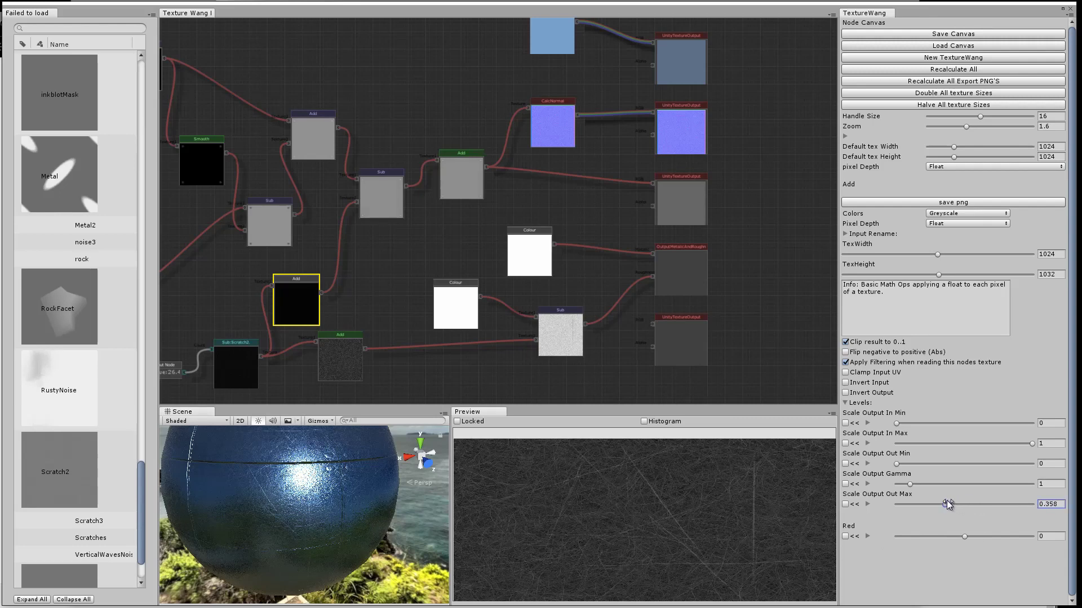
pyautogui.scroll(5, 355, 517)
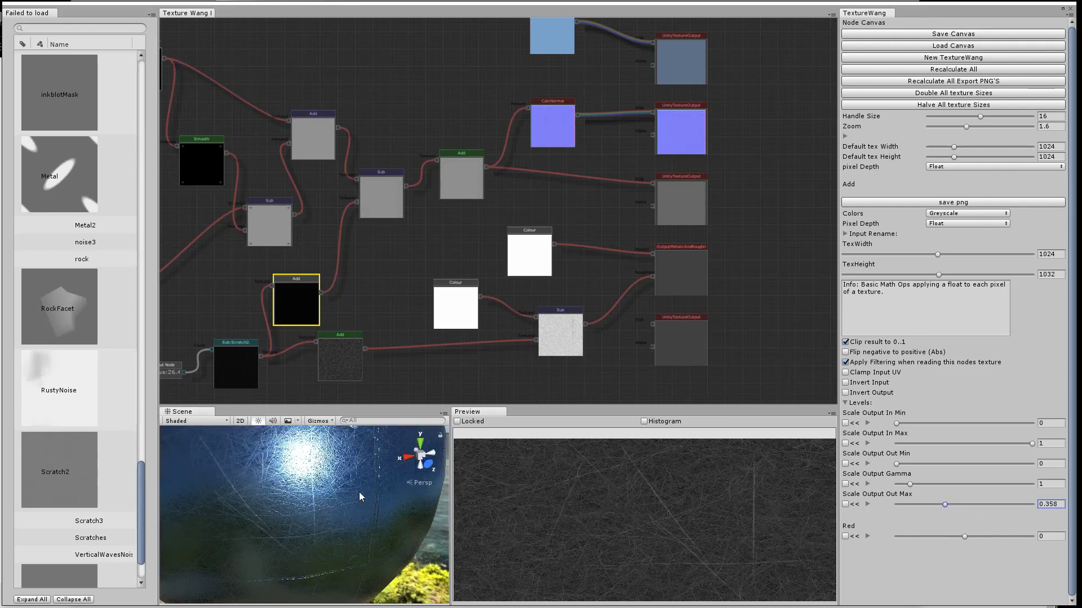
pyautogui.scroll(-5, 374, 507)
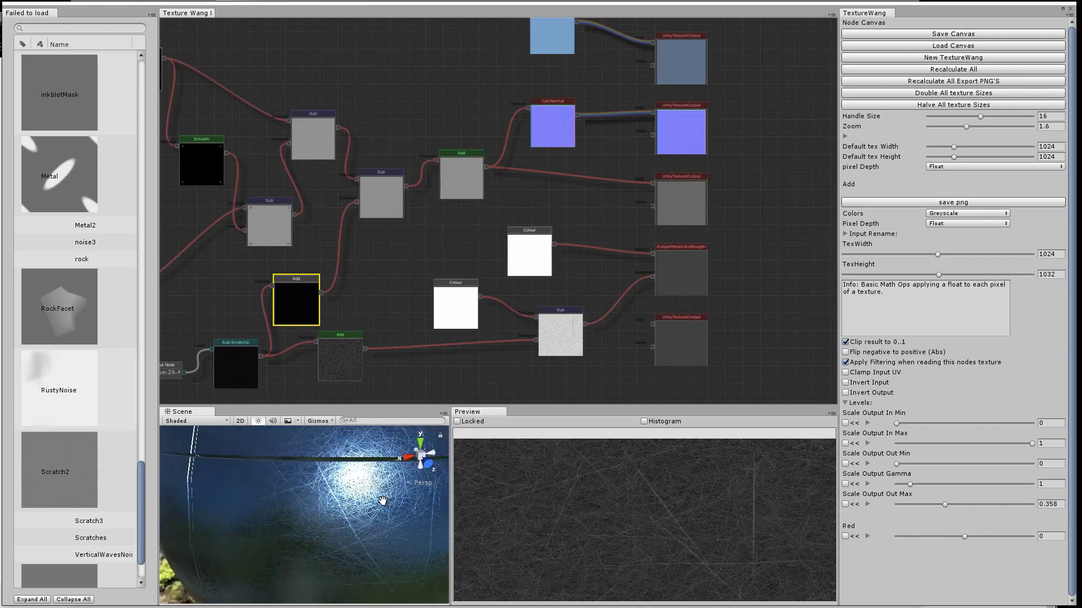
pyautogui.moveTo(401, 528); pyautogui.dragTo(321, 525)
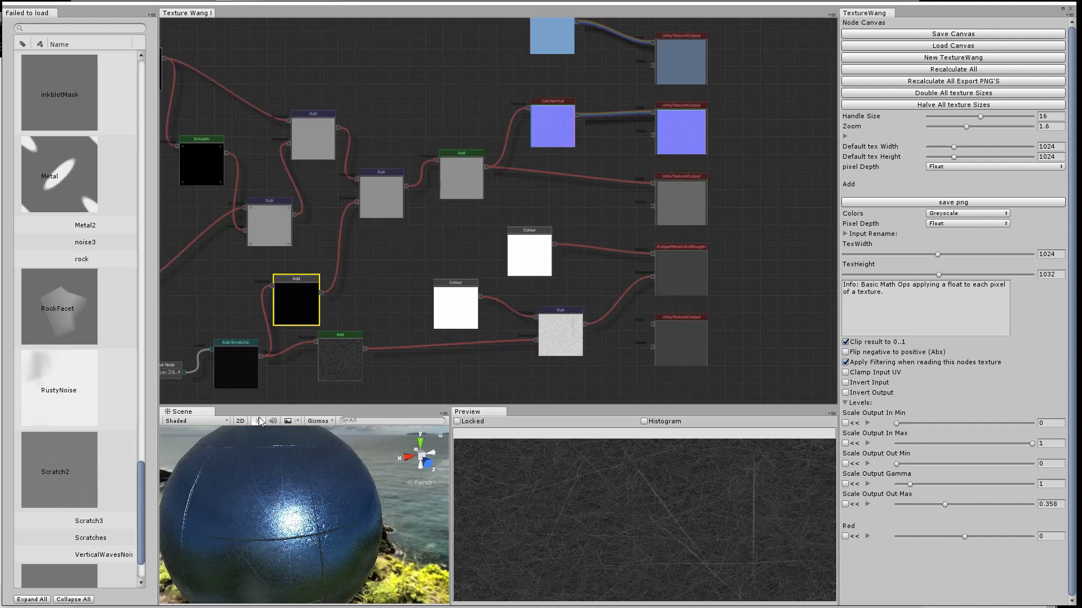
# - Float the Scene view, maximize it, and frame the whole scratched blue sphere
pyautogui.moveTo(188, 417); pyautogui.dragTo(432, 224)
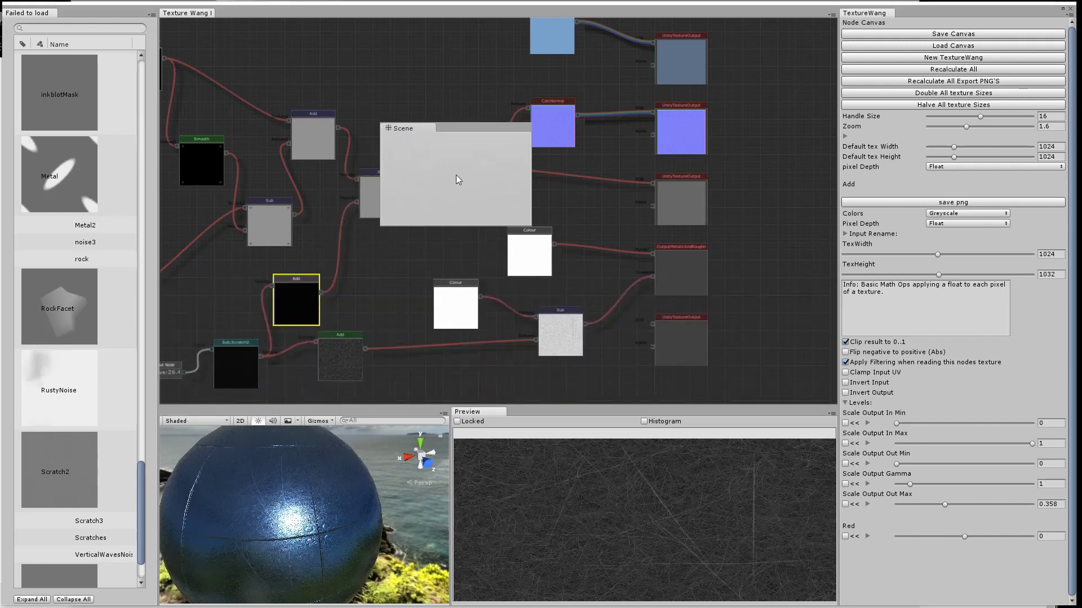
pyautogui.moveTo(458, 179); pyautogui.dragTo(458, 179)
pyautogui.click(588, 73)
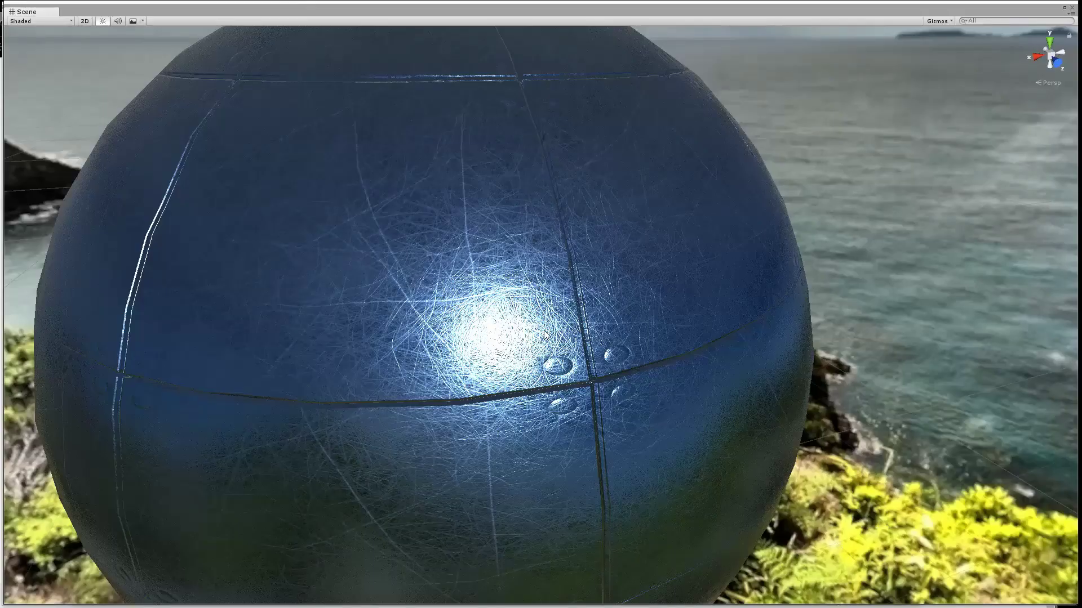
pyautogui.scroll(-3, 544, 335)
pyautogui.moveTo(544, 334); pyautogui.dragTo(487, 359)
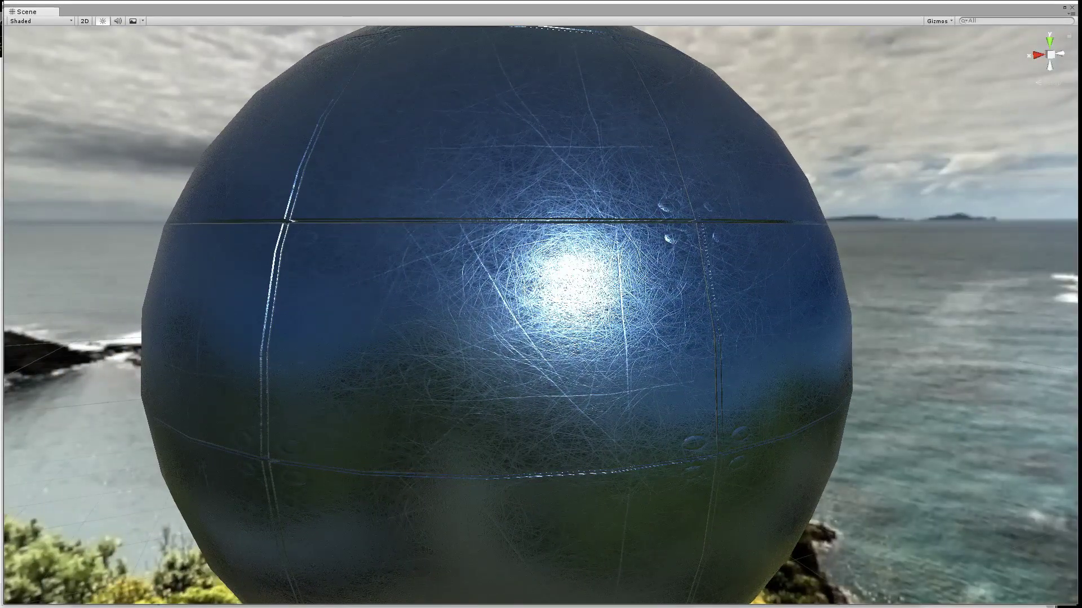